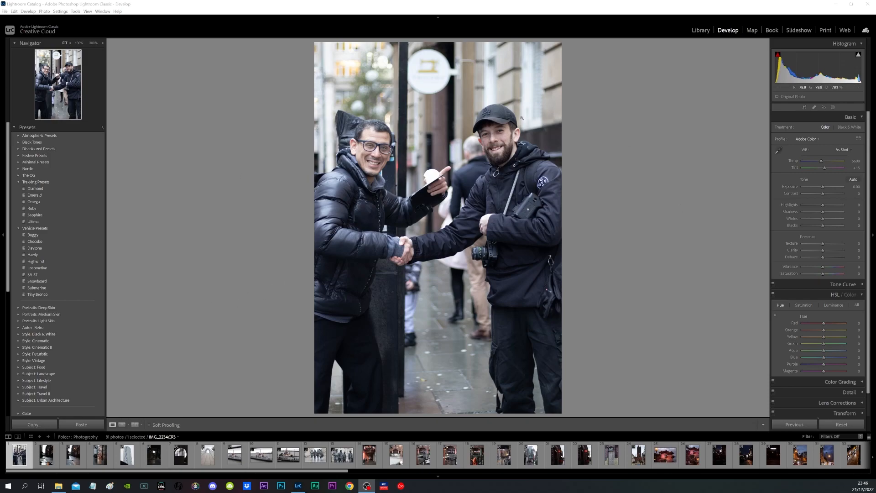
Start cropping the handshake photo and straighten it with the automatic angle correction.
click(805, 107)
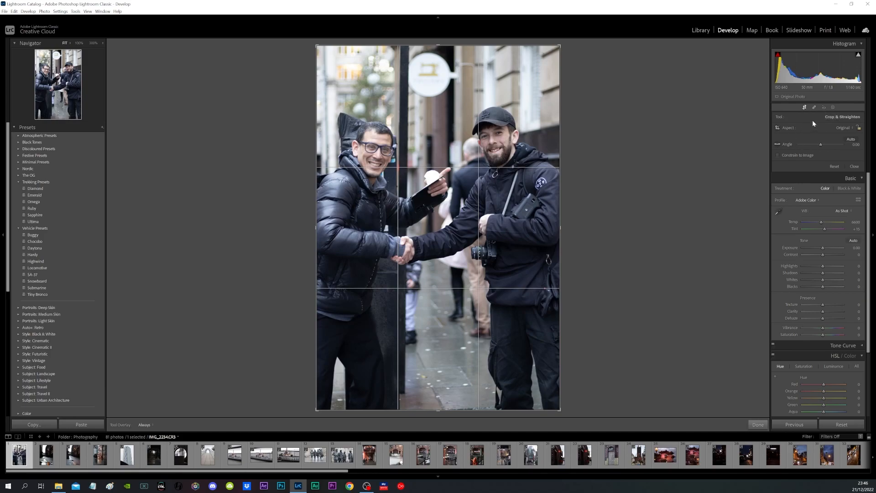
click(852, 139)
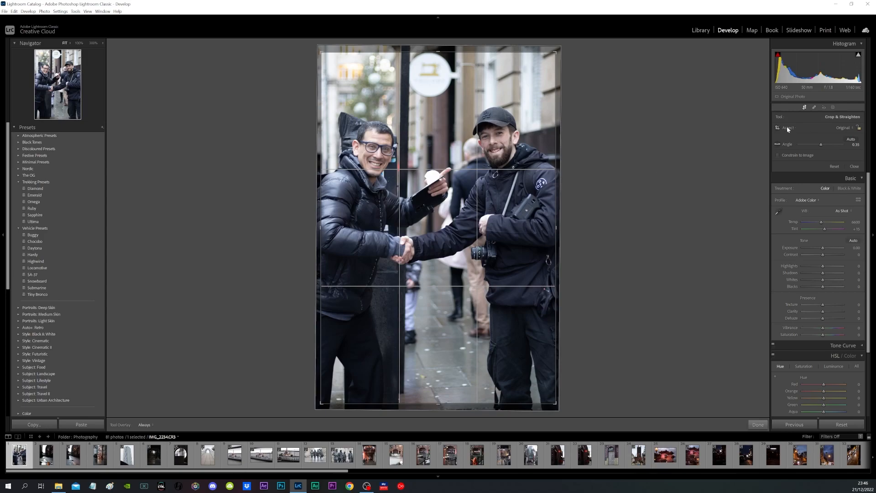
Try the 4 x 5 / 8 x 10 and 1 x 1 crop aspect ratios on the handshake photo, and return to Original.
click(841, 129)
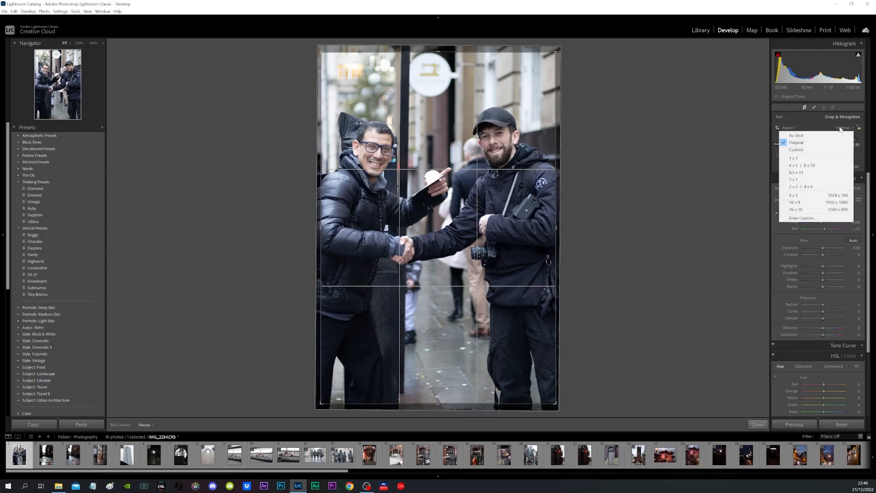
click(805, 165)
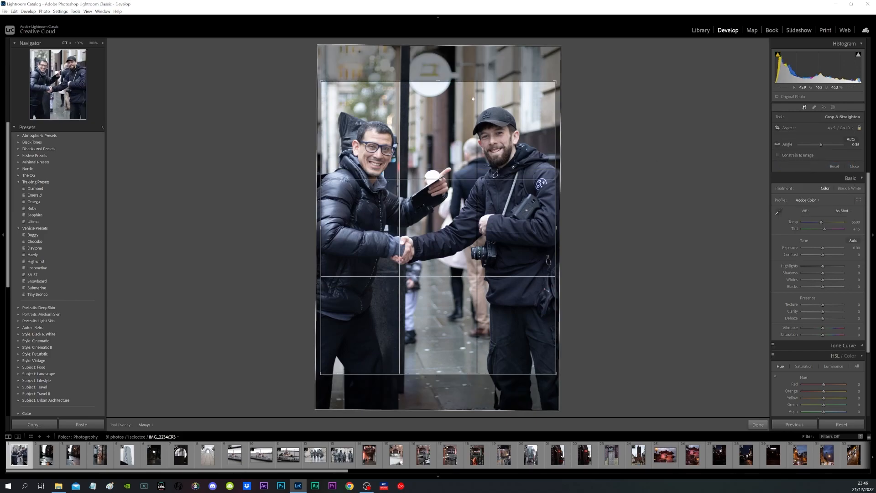
click(831, 130)
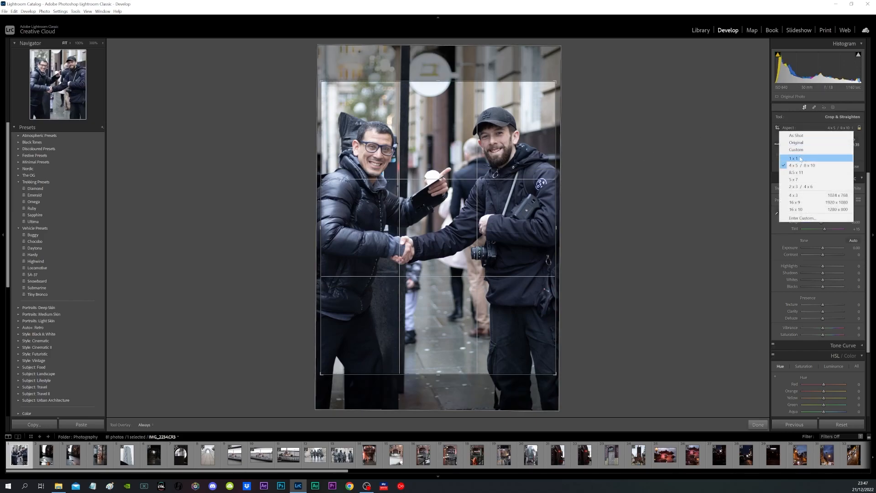
click(831, 158)
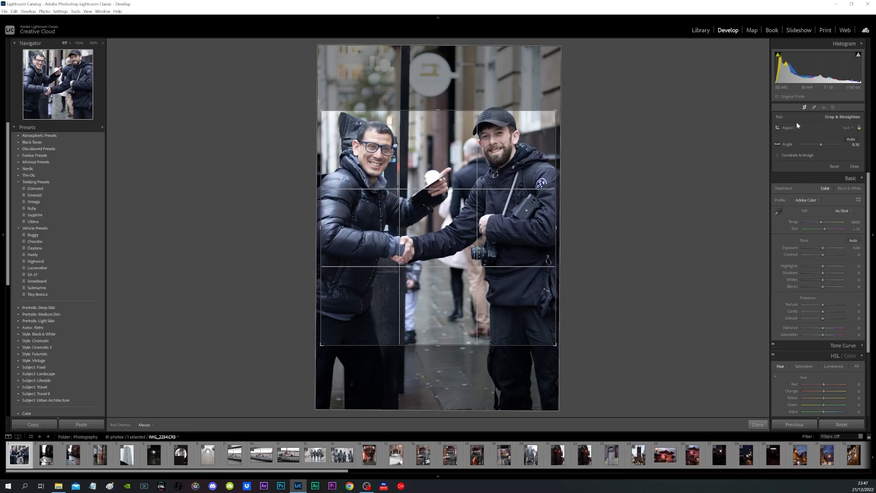
click(843, 128)
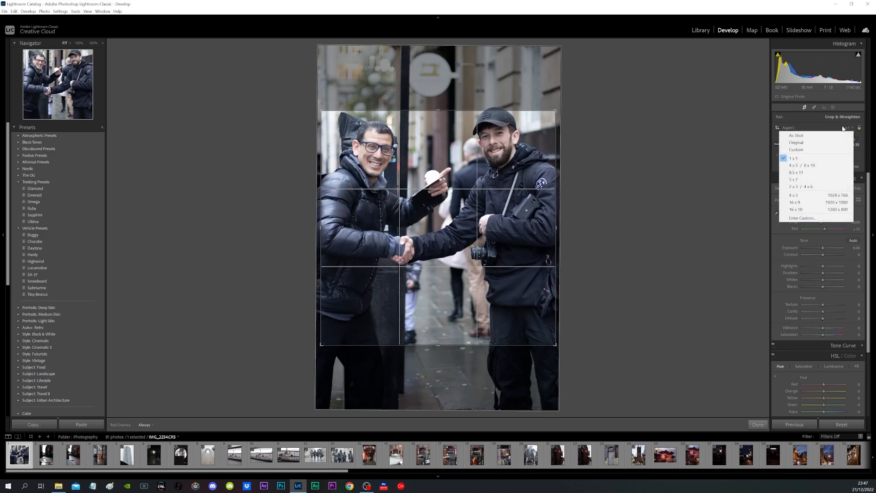
click(797, 143)
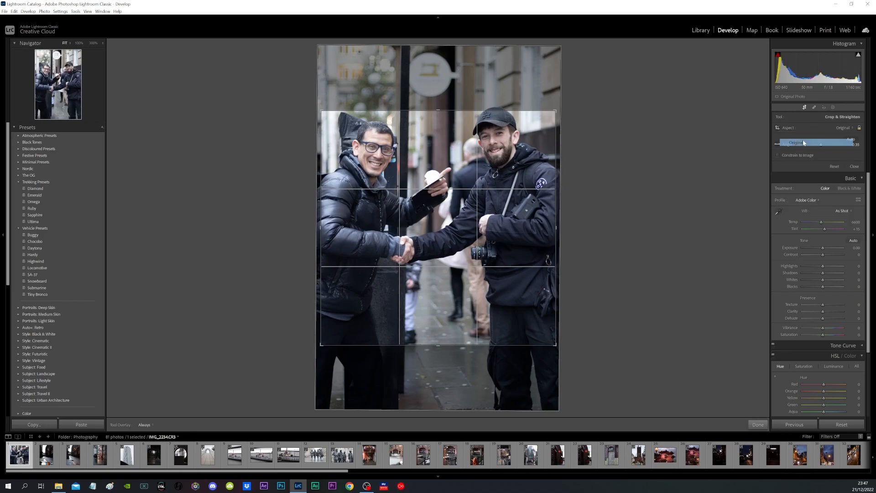
Crop the handshake photo to 4 x 5 / 8 x 10, framing its upper part, and apply the crop.
click(841, 127)
click(805, 149)
drag(454, 190, 455, 220)
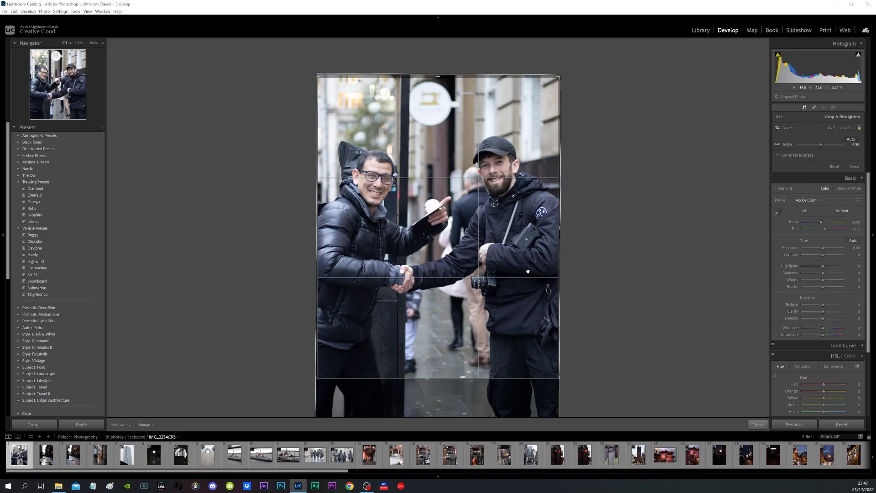
click(758, 424)
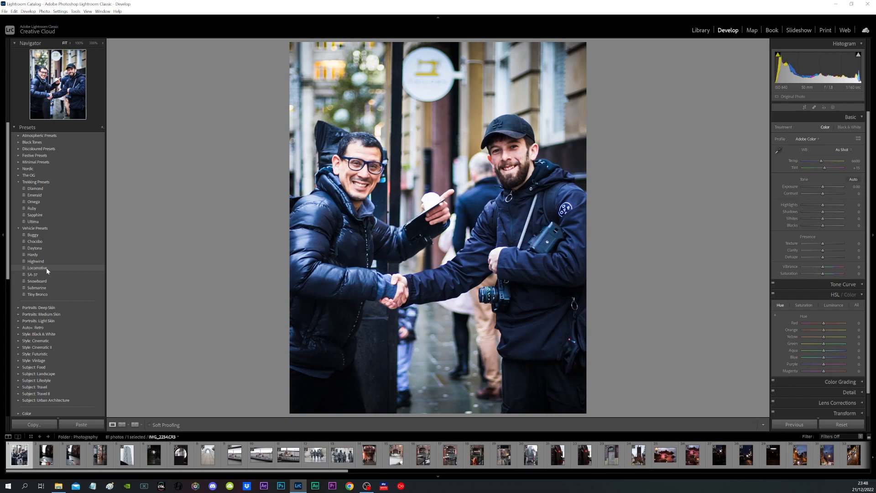
Try the Emerald preset from Trekking Presets on the handshake photo, and apply Diamond instead.
click(49, 268)
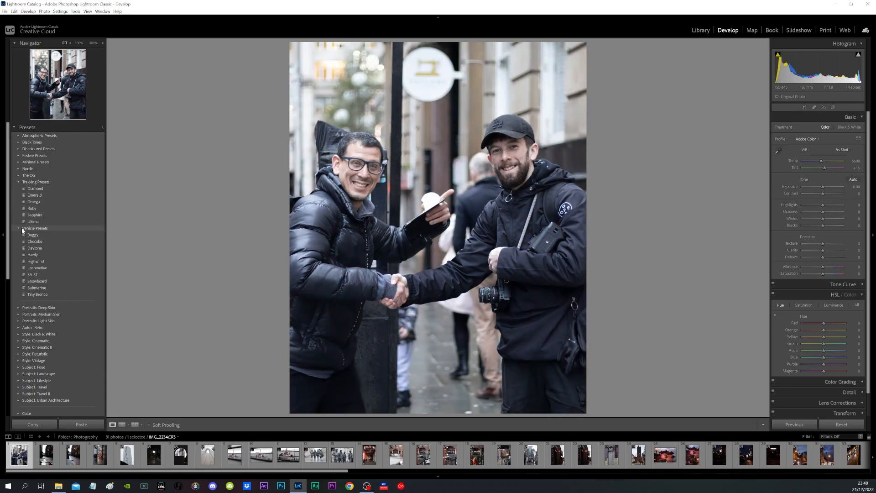
click(21, 229)
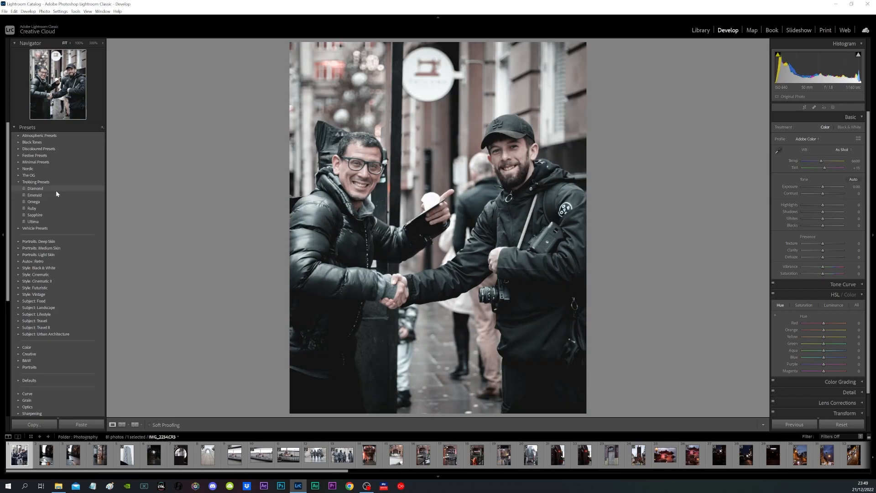
click(56, 192)
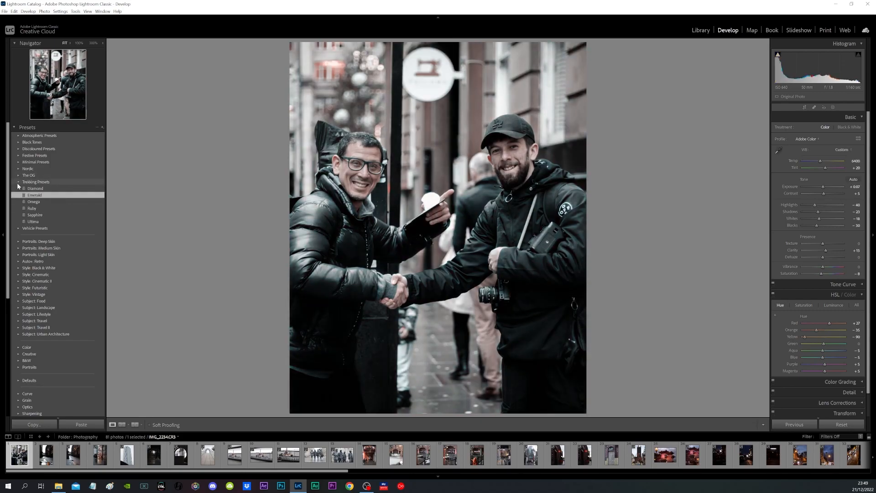
click(19, 175)
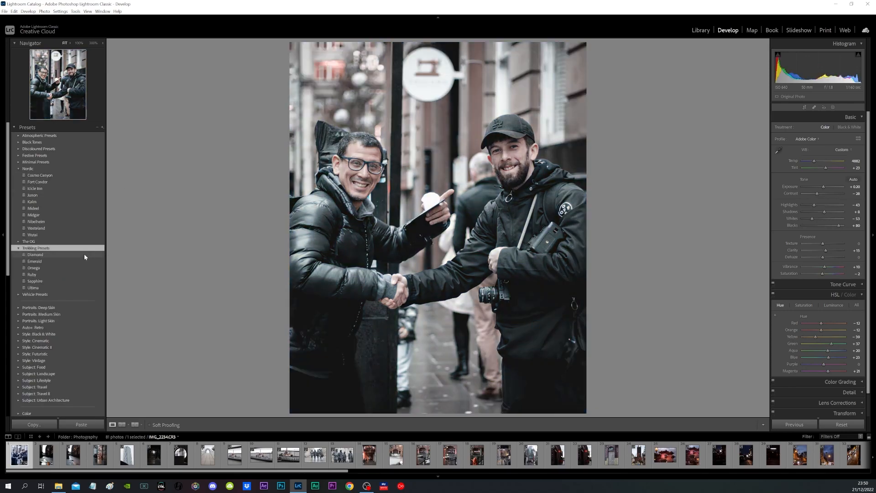
click(84, 254)
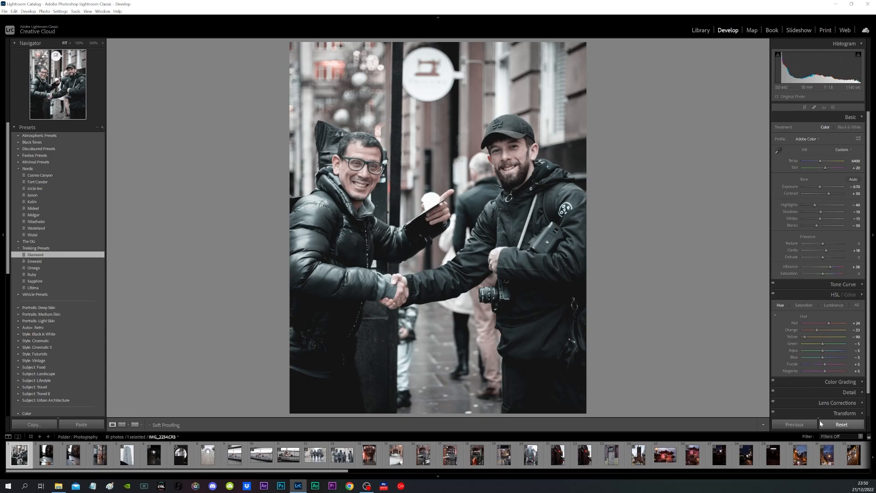
Compare the two similar cobbled alley photos in the filmstrip, ending on the first one.
click(46, 455)
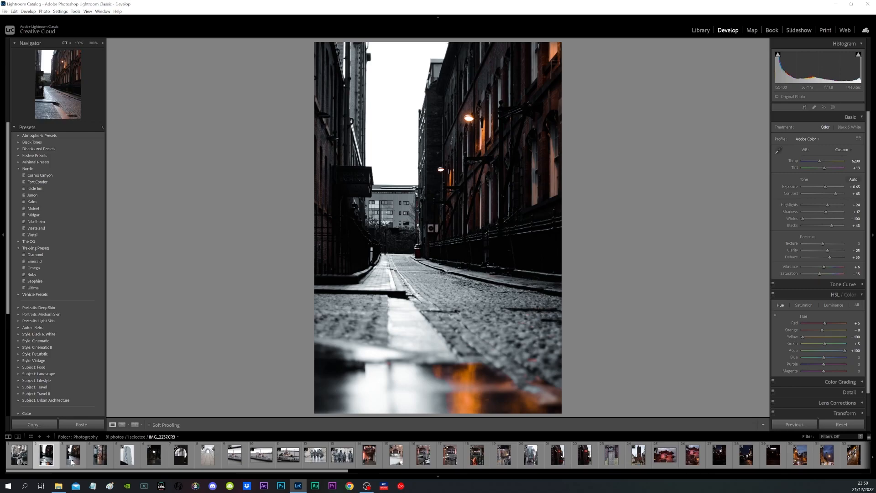
click(70, 463)
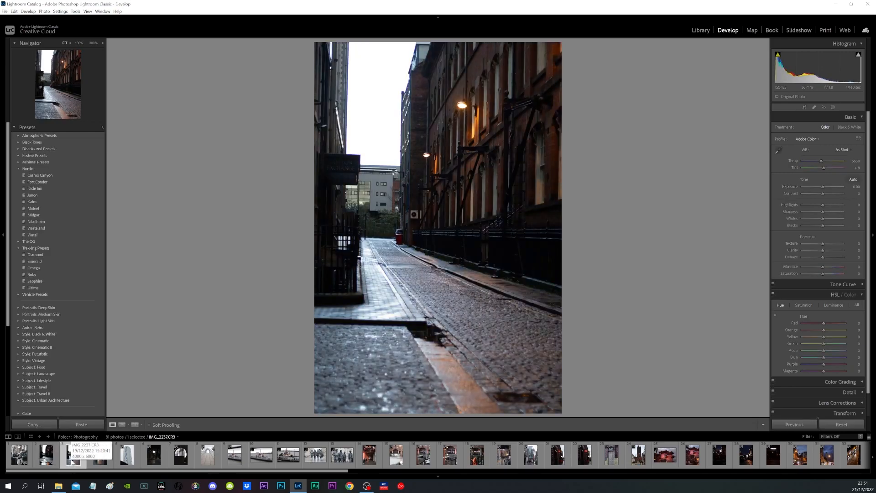
click(59, 457)
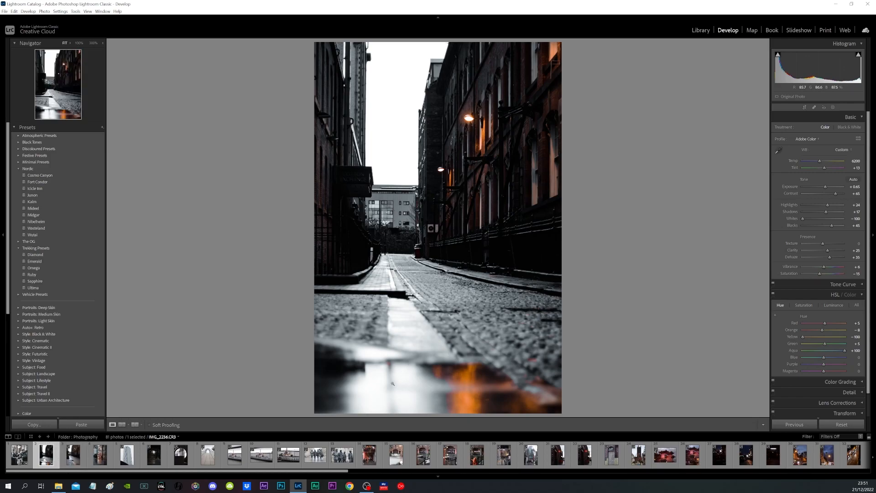
click(75, 454)
click(54, 456)
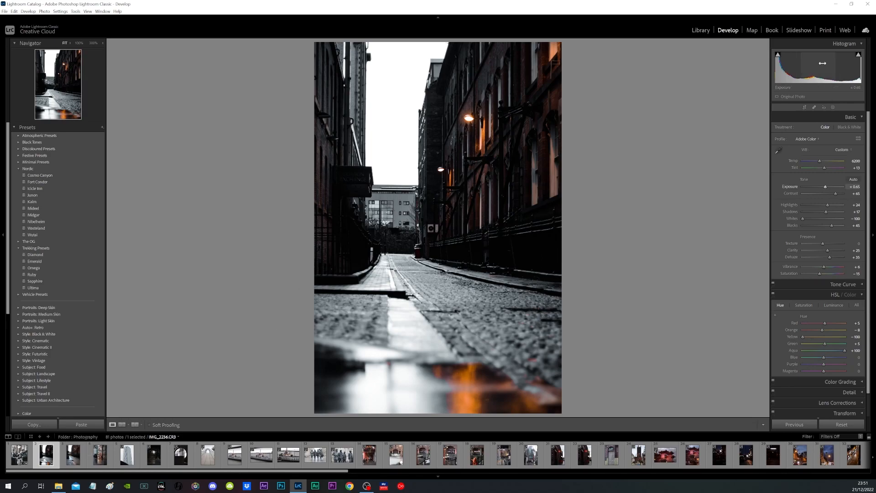
Auto-straighten the first alley photo and crop it to 4 x 5 / 8 x 10, shifting the framing slightly down.
click(805, 107)
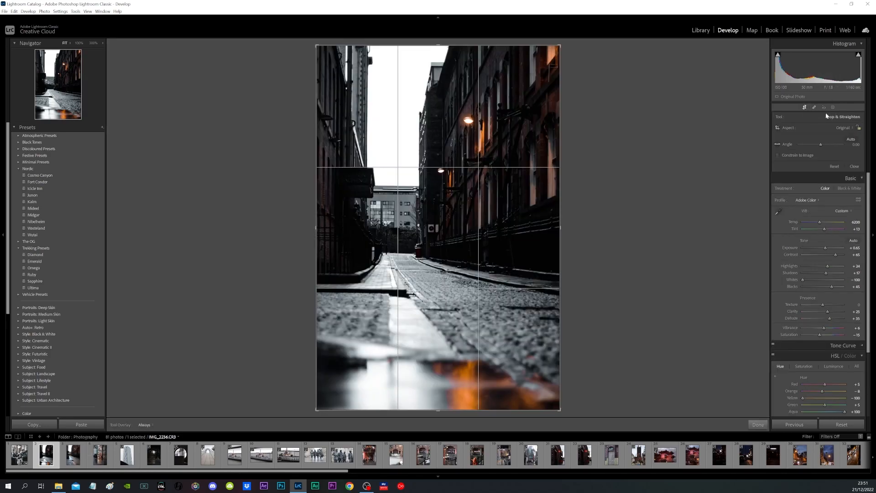
click(851, 140)
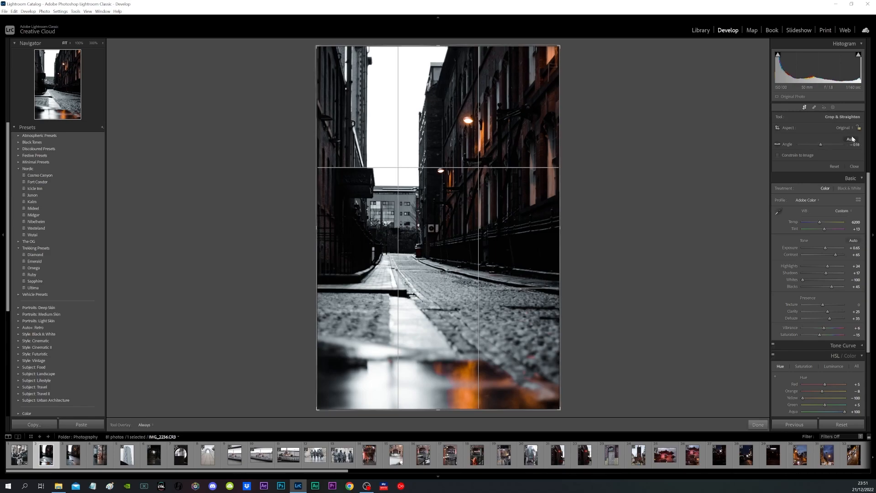
click(844, 129)
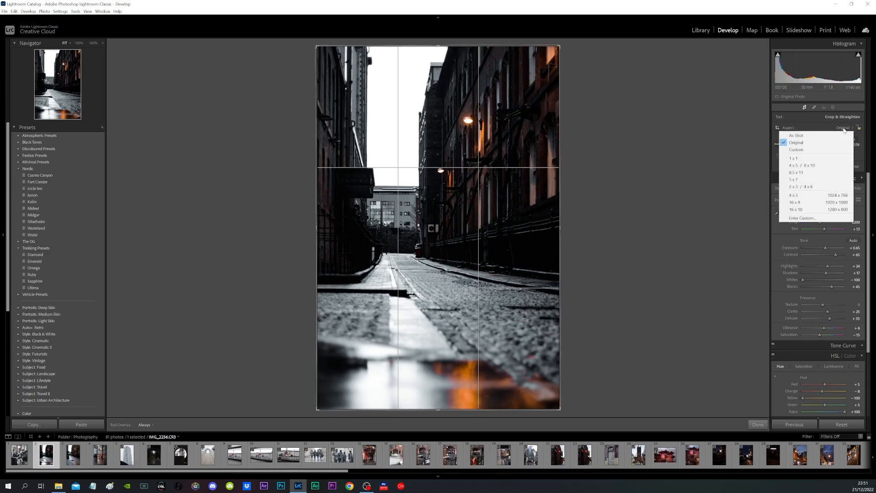
click(797, 166)
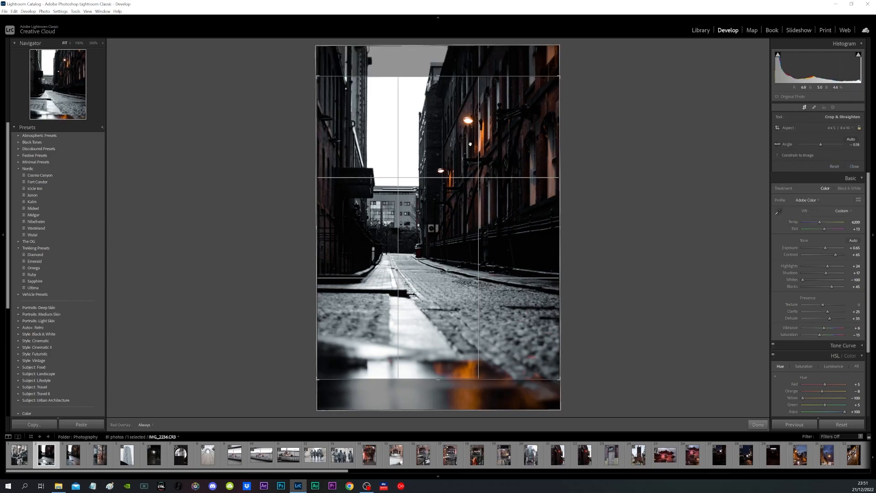
mouse_move(471, 147)
mouse_down()
mouse_move(475, 126)
mouse_move(478, 141)
mouse_up()
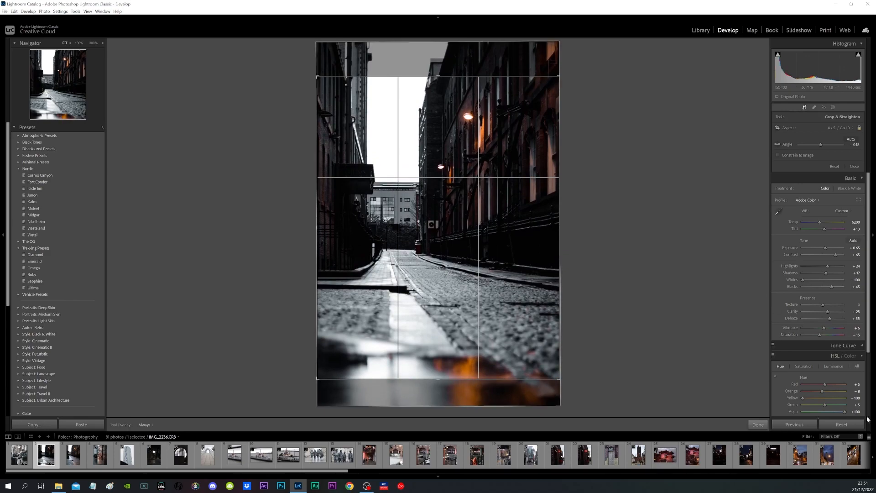
click(757, 425)
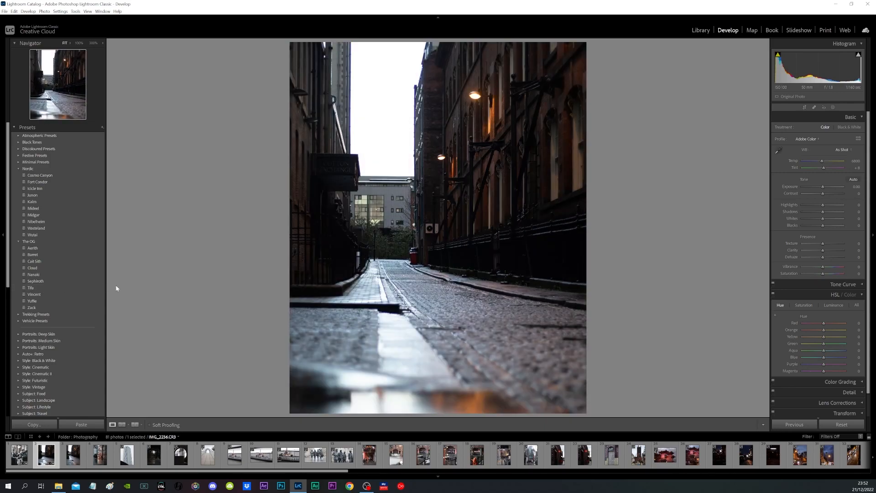
Apply the Tifa preset from The OG group to the alley photo and set Whites to +31.
click(96, 288)
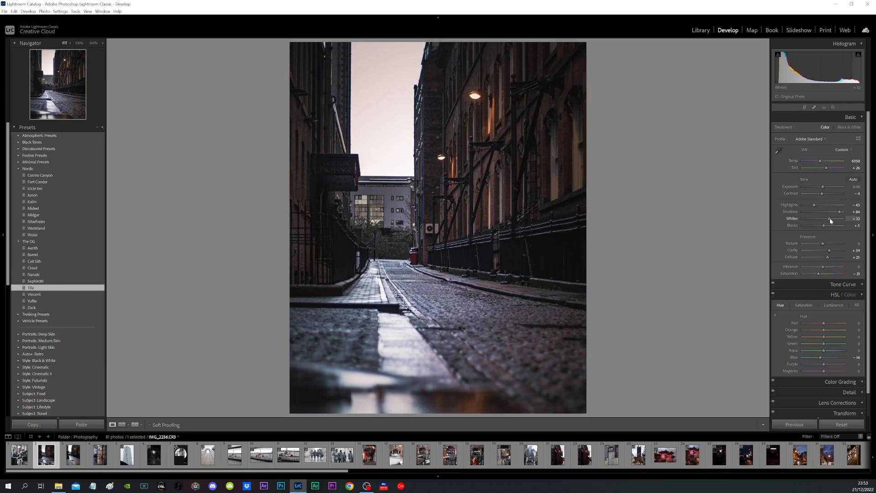
mouse_move(830, 218)
mouse_down()
mouse_move(790, 222)
mouse_move(862, 218)
mouse_move(803, 219)
mouse_move(825, 219)
mouse_up()
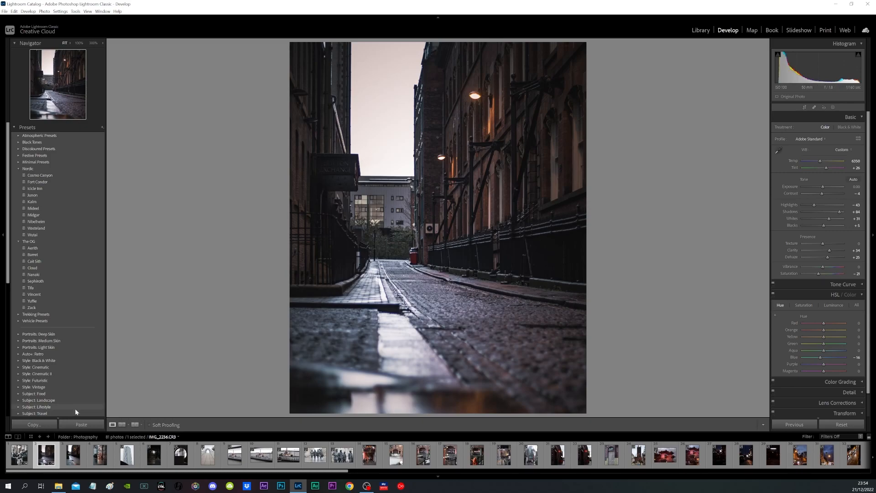
Remove the second alley photo, IMG_2237.CR3, from the Lightroom catalog without deleting it from disk.
click(73, 458)
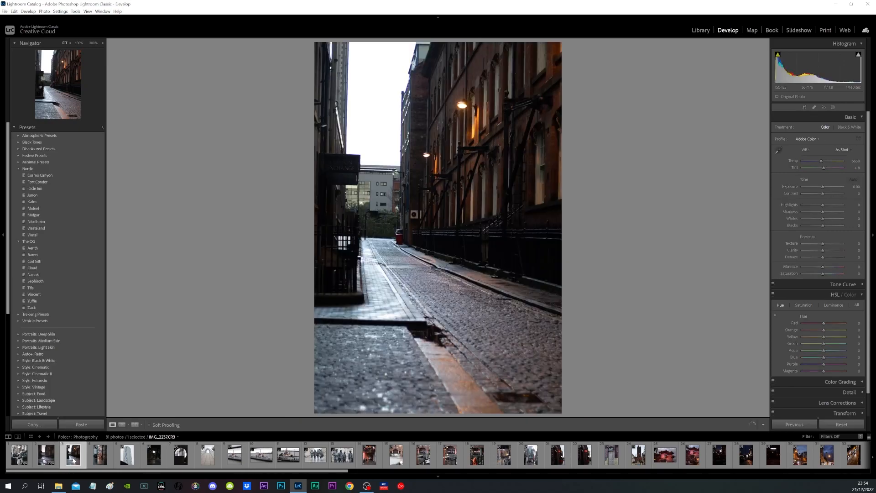
key(Delete)
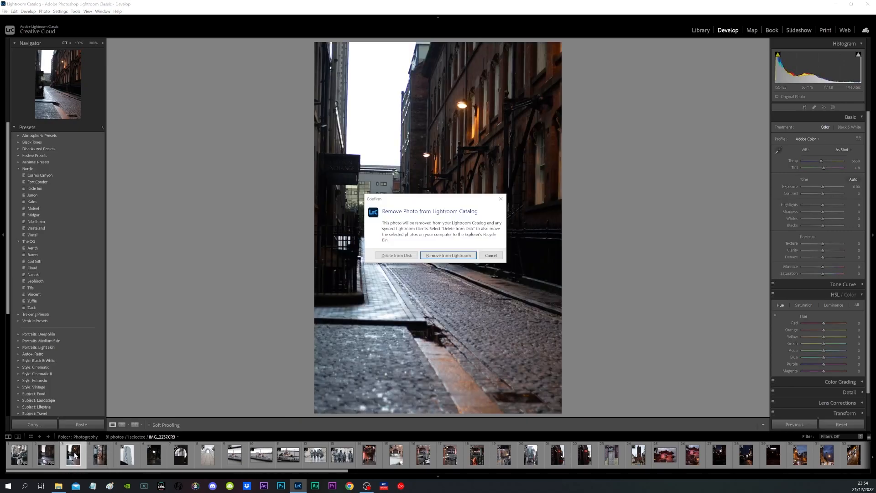
key(Return)
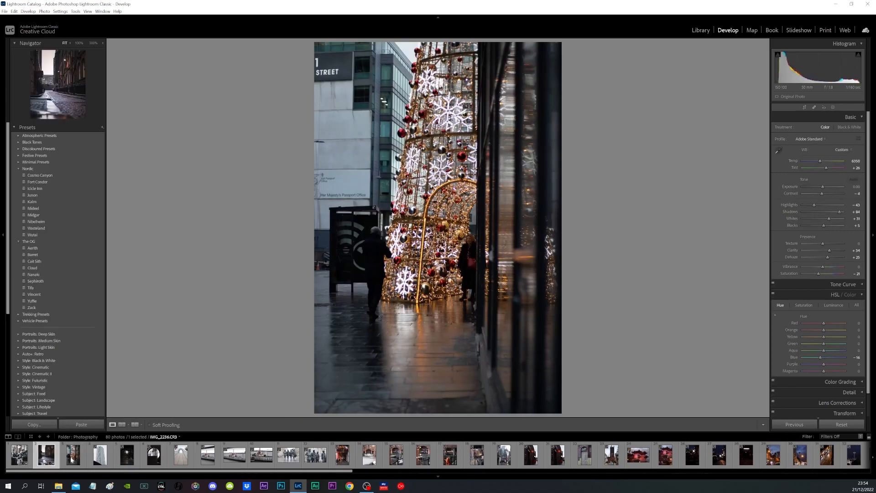
Select the Christmas tree photo, IMG_2238.CR3, and straighten it automatically with the crop tool.
click(73, 460)
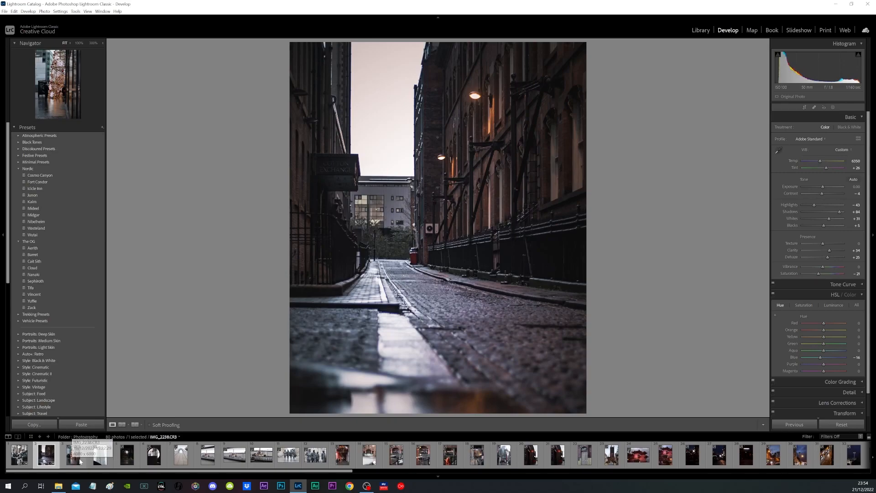
click(74, 457)
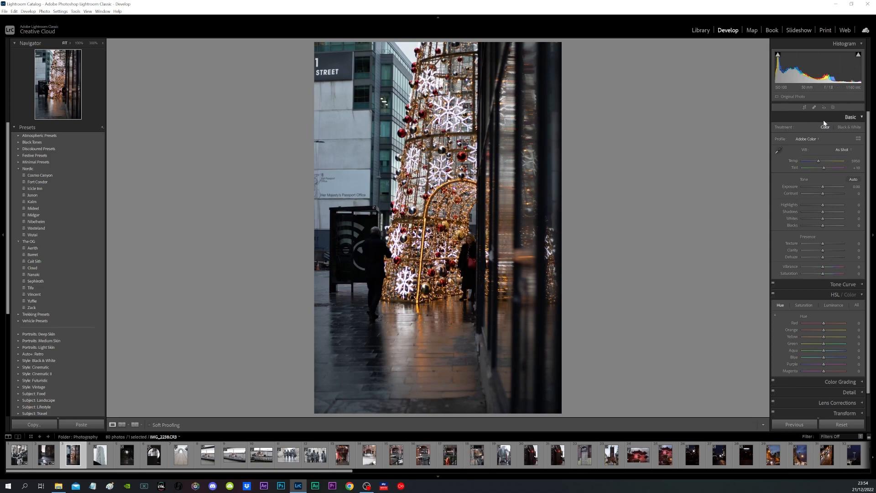
click(805, 108)
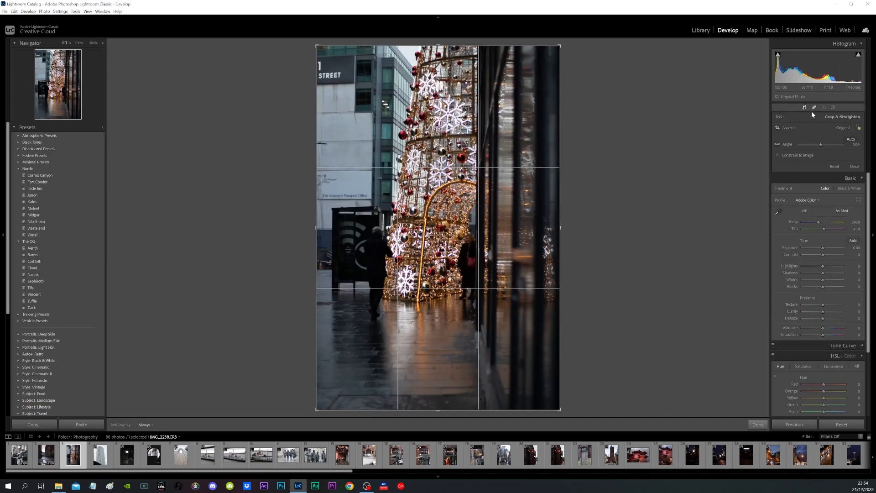
click(852, 140)
click(758, 425)
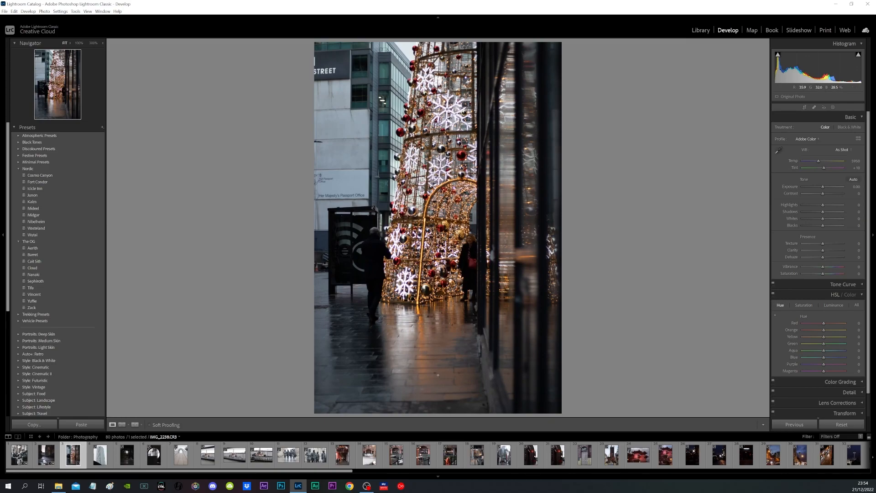
Crop the Christmas tree photo to a shorter portrait ratio, keeping the top of the image and trimming the wet pavement below.
click(805, 108)
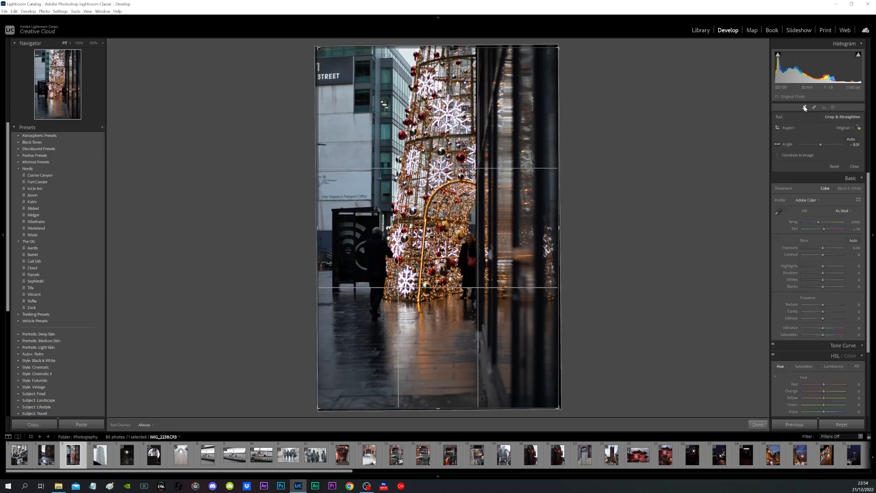
click(843, 128)
click(790, 159)
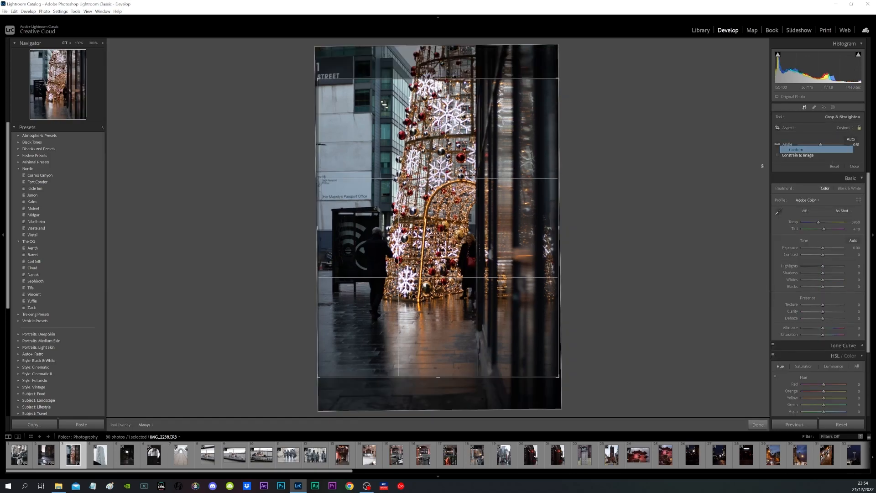
drag(434, 147, 434, 182)
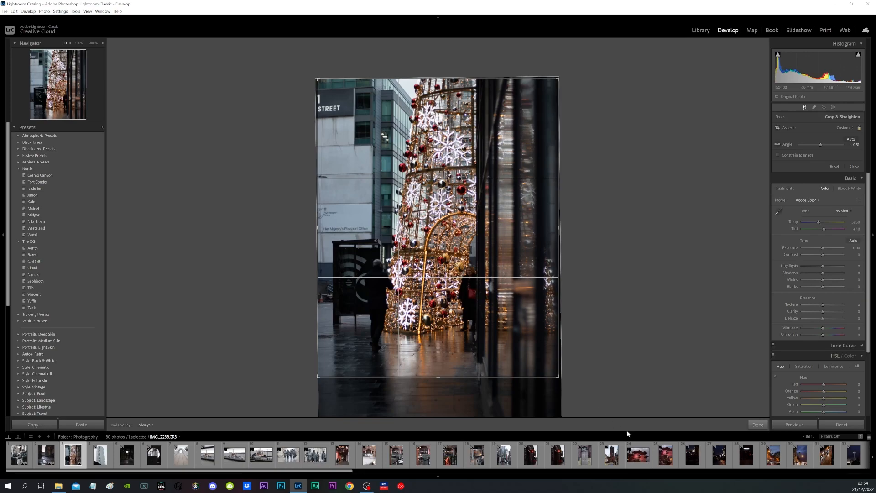
click(762, 425)
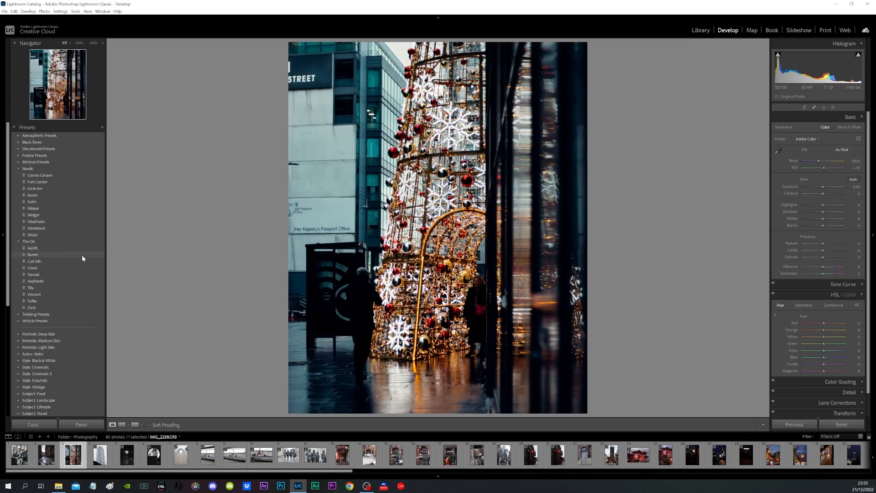
Apply the Barret preset from The OG group to the Christmas tree photo and set Shadows to +82.
drag(81, 255, 137, 225)
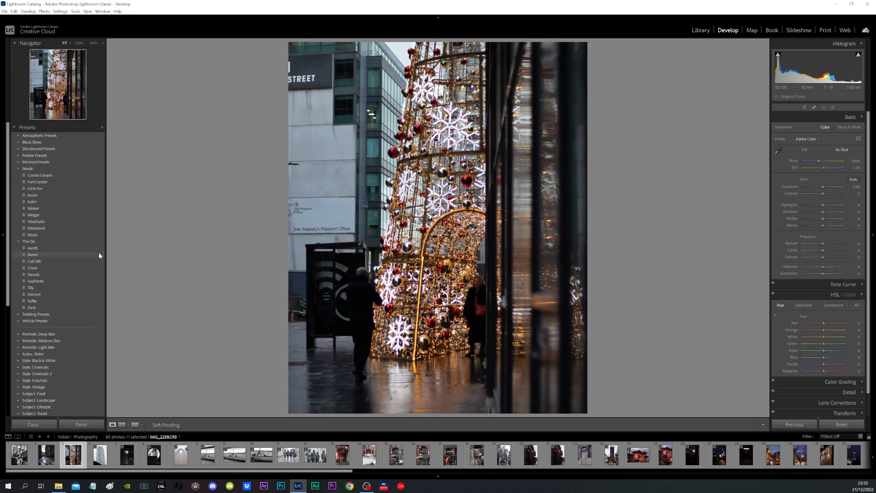
click(94, 254)
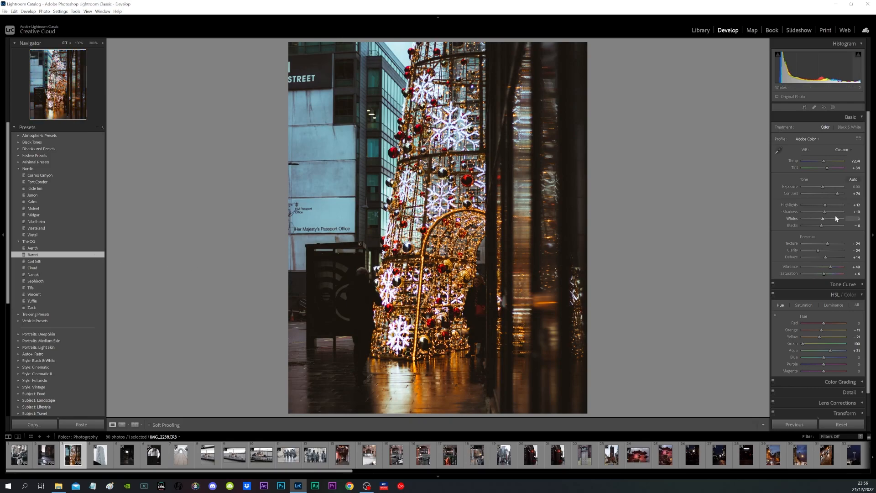
drag(824, 212, 840, 212)
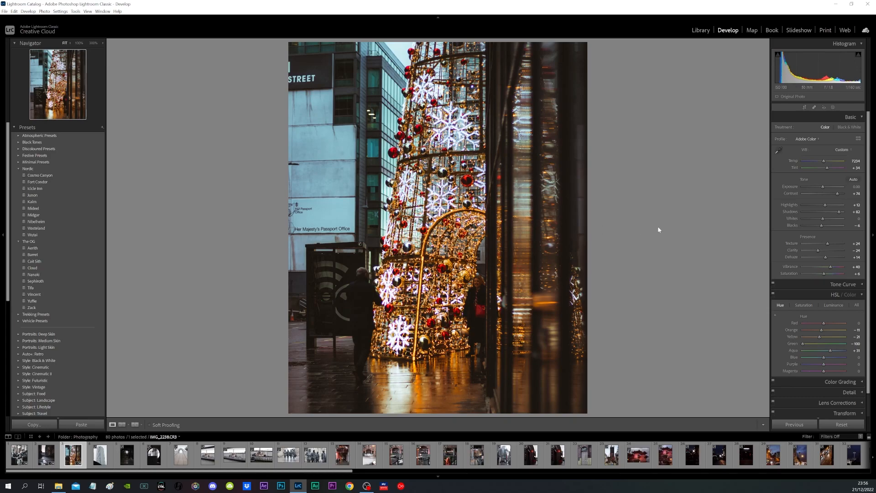
Apply the Tifa preset from The OG group to the glass tower photo, IMG_2240.CR3.
key(Right)
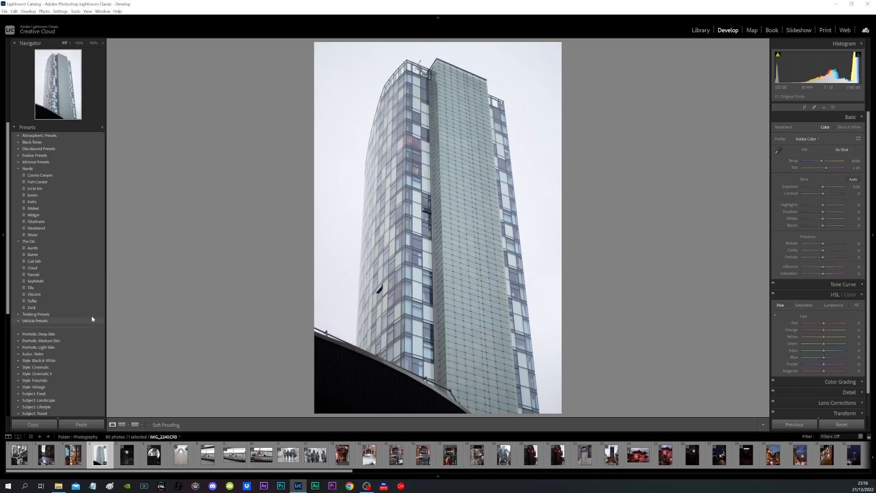
click(79, 267)
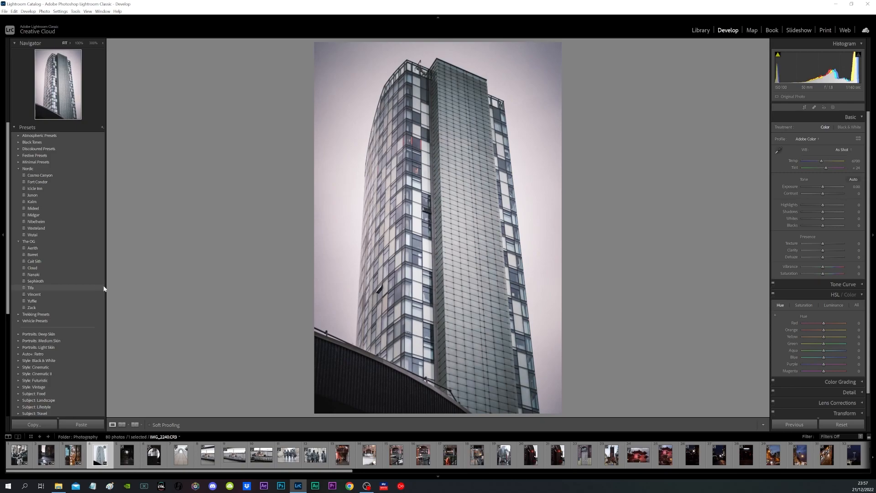
click(99, 289)
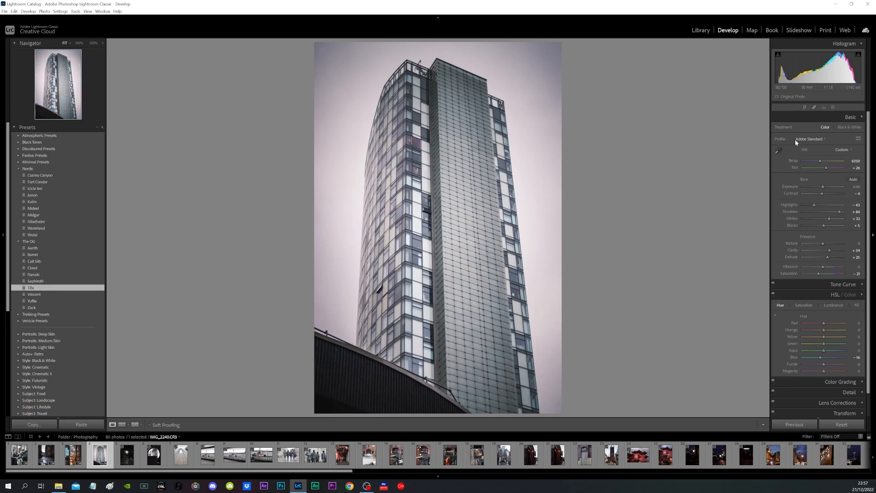
Try auto-straightening the tower photo and pasting the previous settings, and return it to the uncropped Tifa look.
click(805, 109)
click(851, 139)
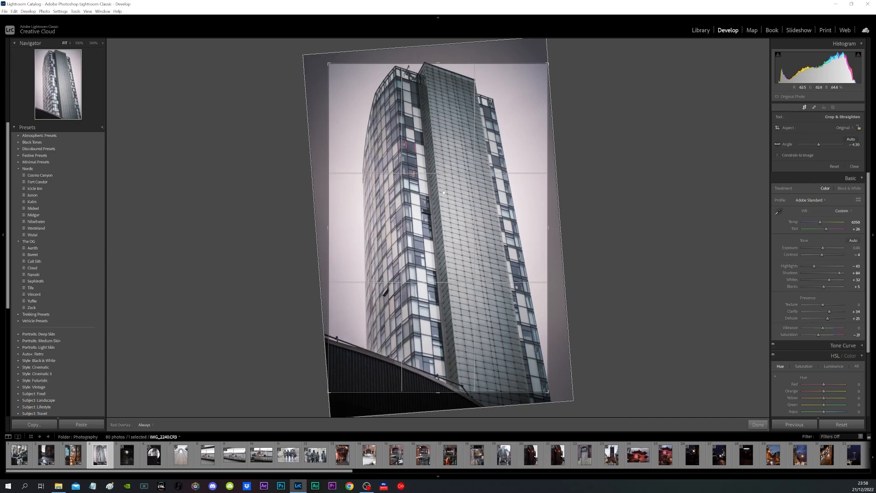
click(788, 425)
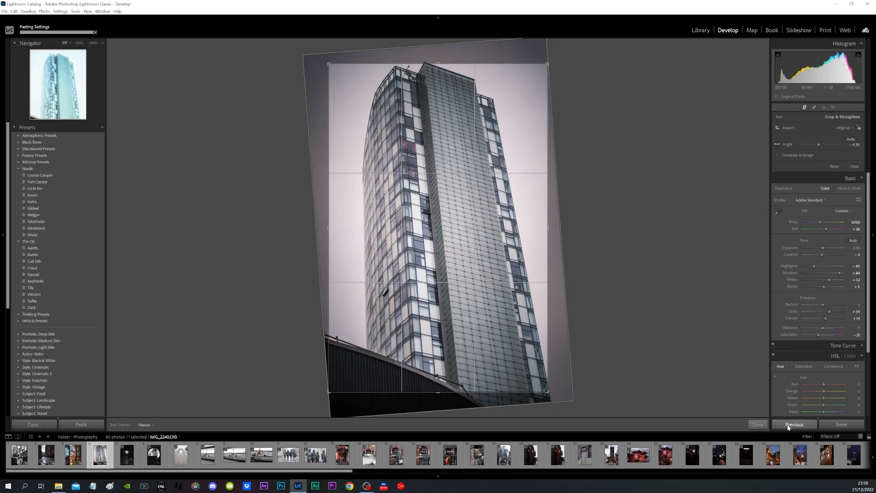
click(75, 288)
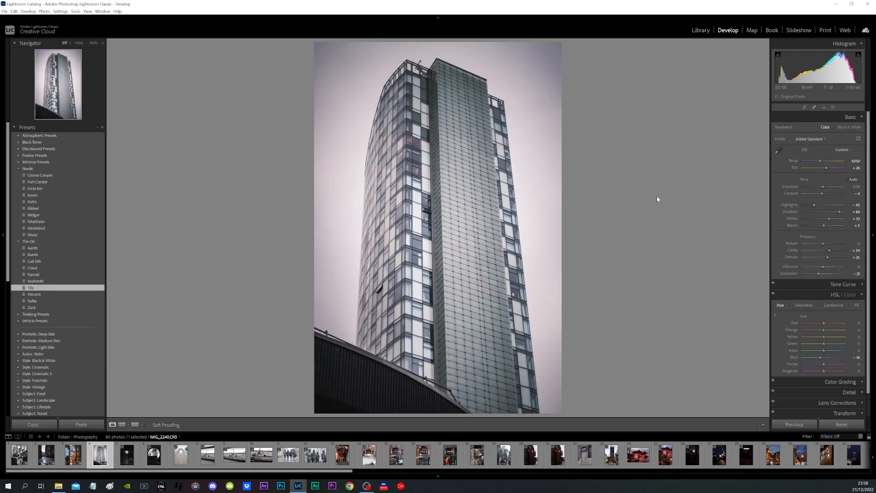
Apply the Meteor preset from the Black Tones group to the PlayStation storefront photo and the circular window photo.
click(128, 460)
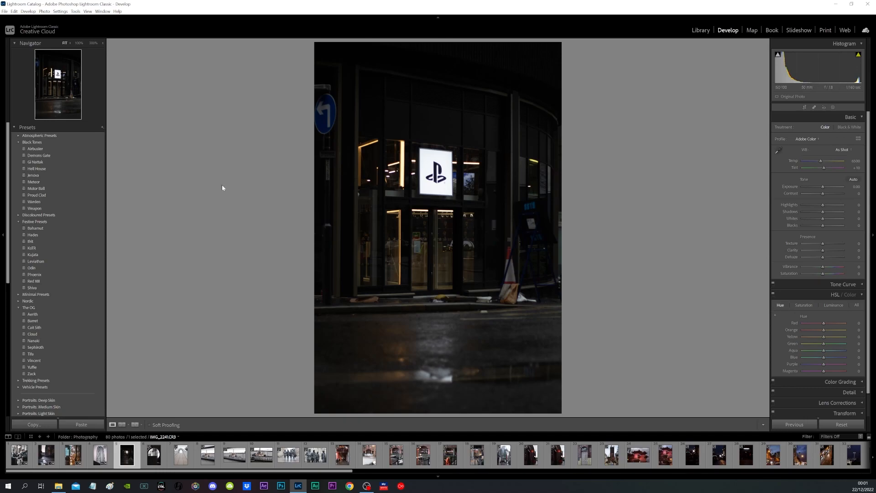
click(65, 182)
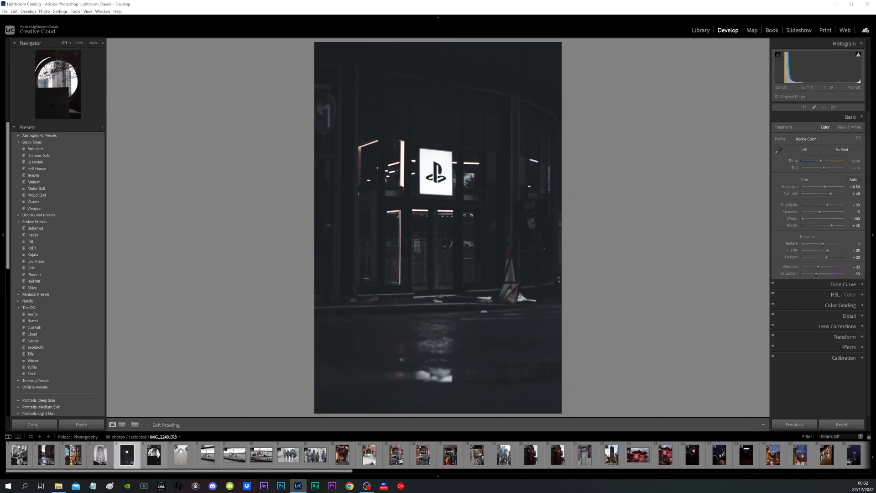
click(151, 458)
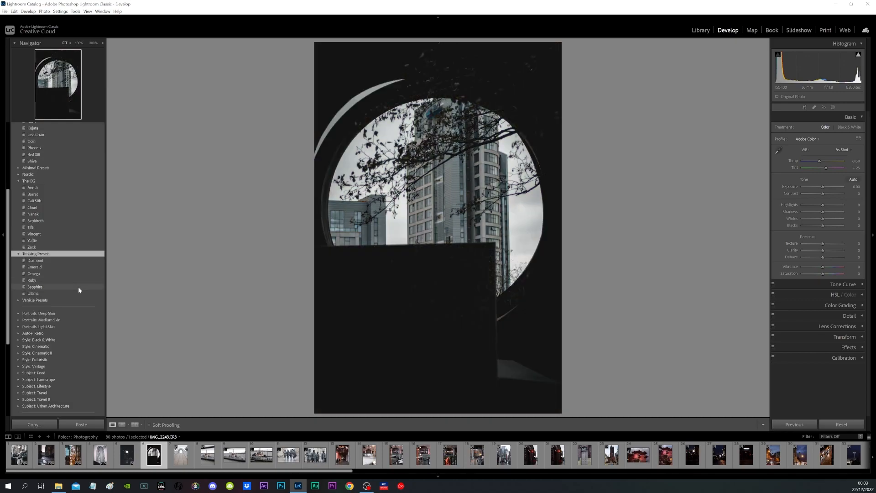
click(81, 292)
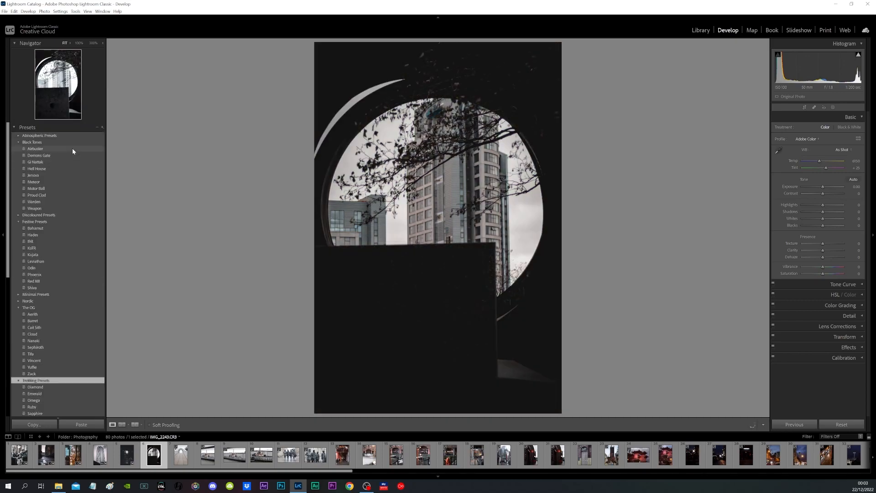
click(73, 149)
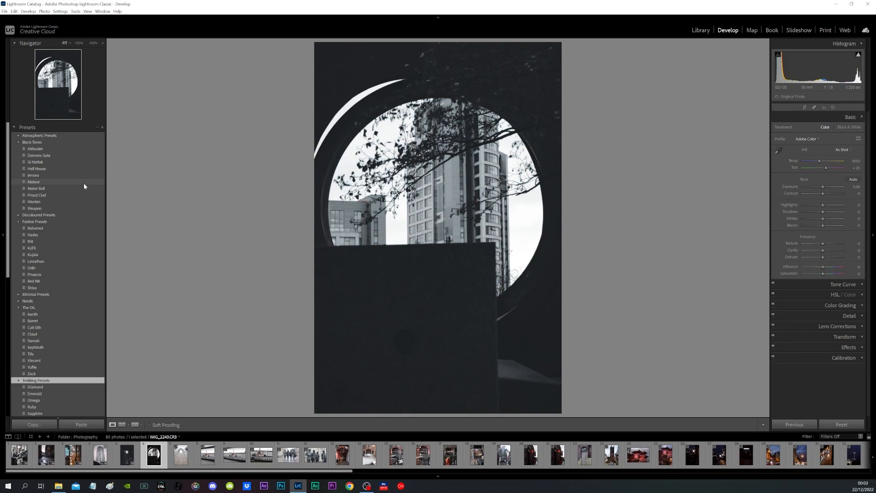
click(84, 183)
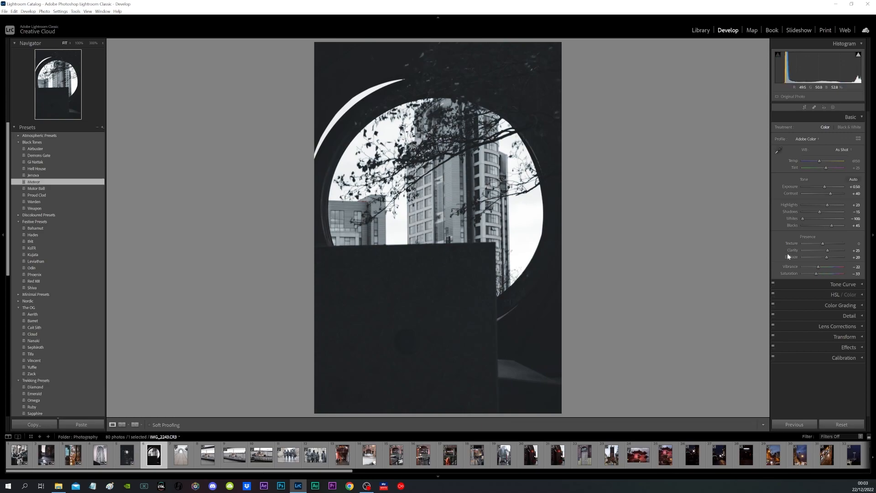
Set the circular window photo's Blacks to -36, Saturation to +30 and Vibrance to +67.
drag(805, 220, 774, 219)
mouse_move(831, 226)
mouse_down()
mouse_move(791, 225)
mouse_move(847, 225)
mouse_move(799, 225)
mouse_move(816, 225)
mouse_up()
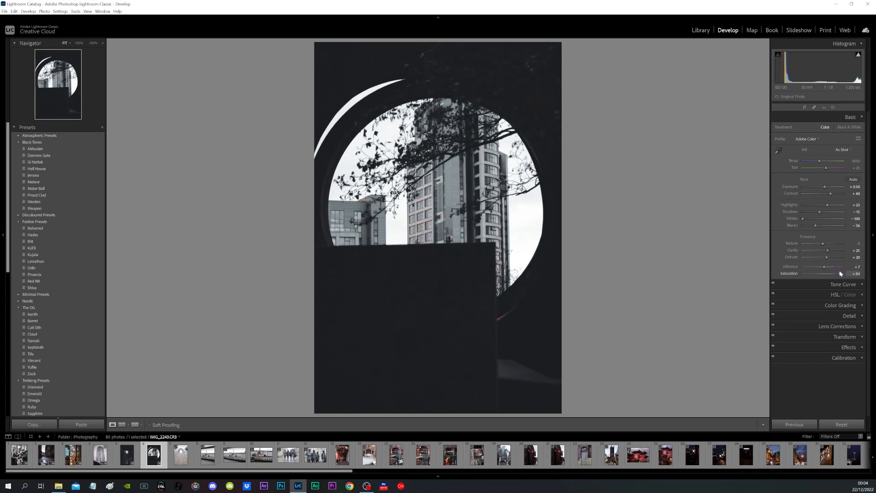
drag(834, 273, 827, 273)
click(829, 274)
drag(816, 267, 837, 270)
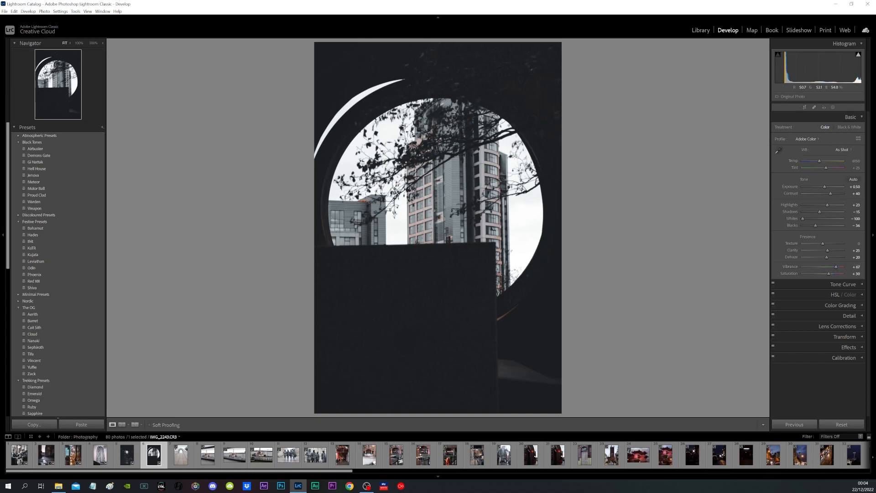
key(ctrl+z)
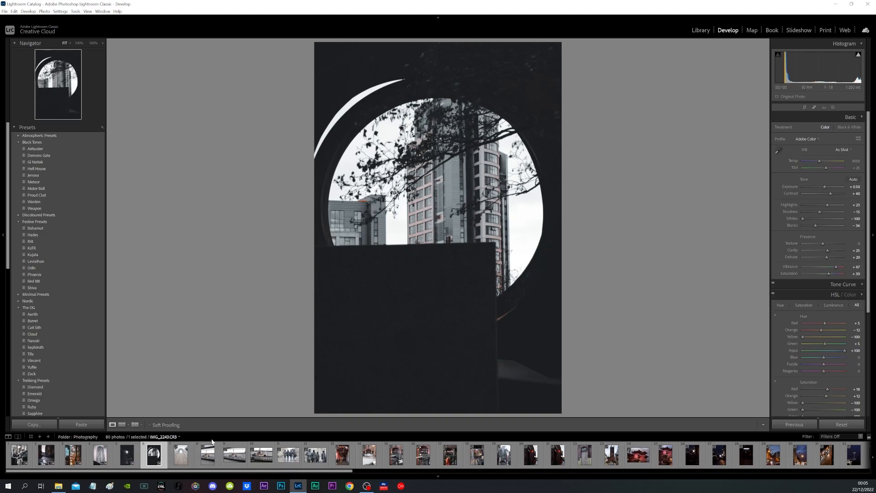
Crop the white footbridge photo, IMG_2247.CR3, by trimming a strip of paving off its lower edge.
click(186, 452)
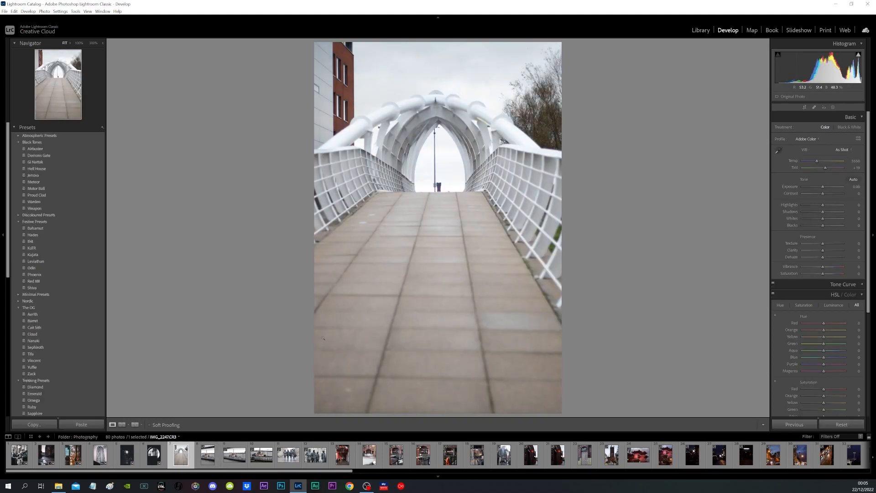
key(r)
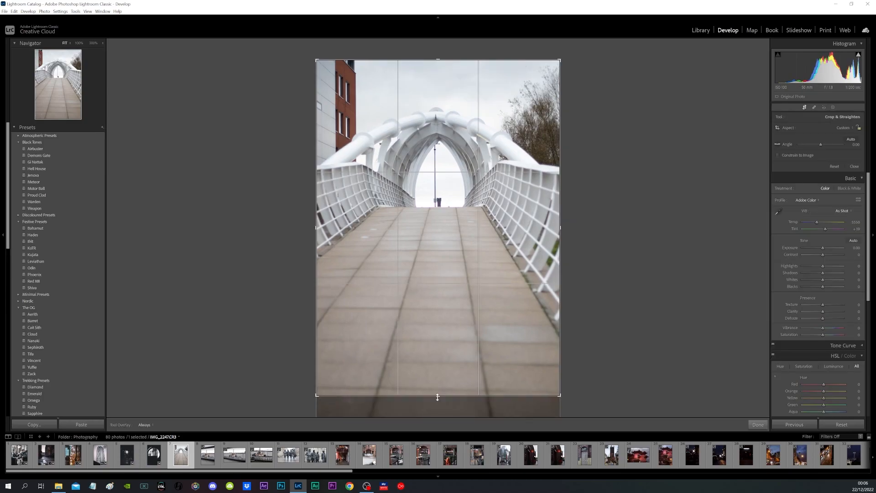
drag(438, 397, 438, 395)
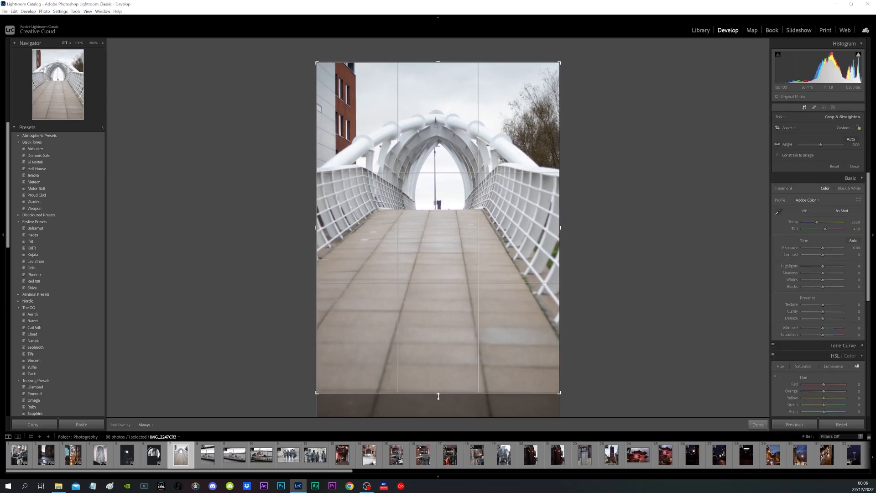
click(757, 424)
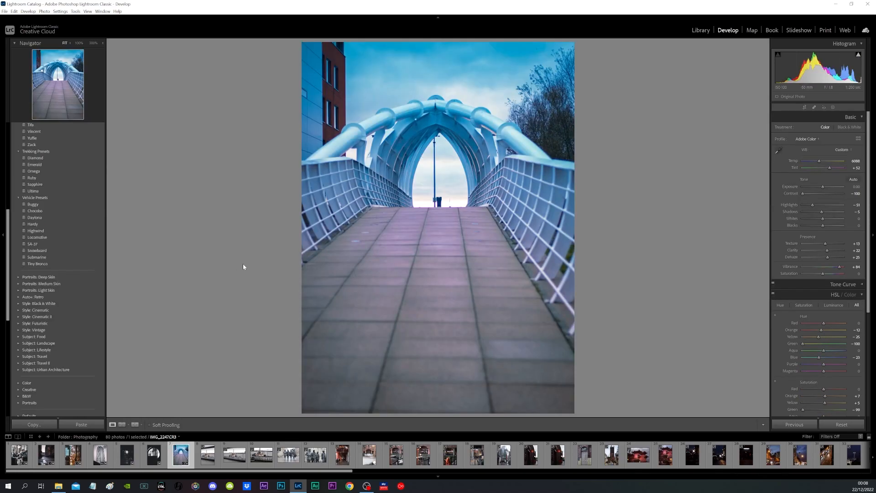
Apply the Hardy preset from Vehicle Presets to the tugboat photo and inspect the boat's detail at 100%.
key(Right)
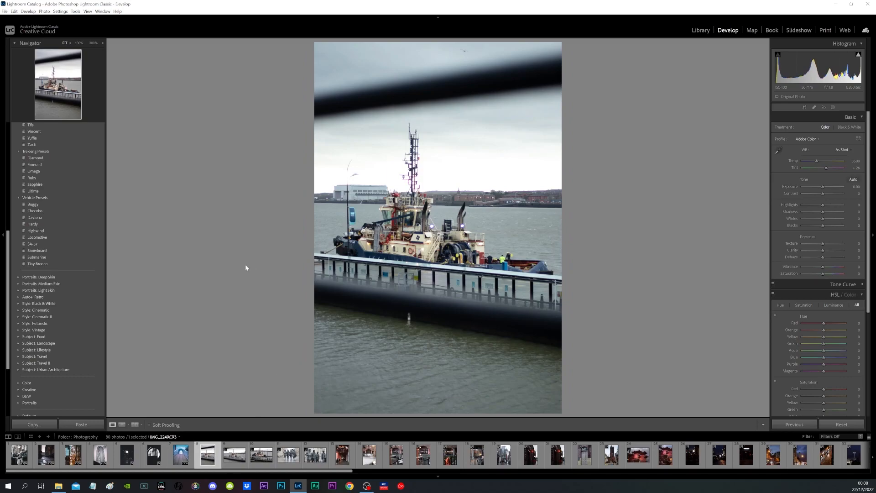
click(52, 264)
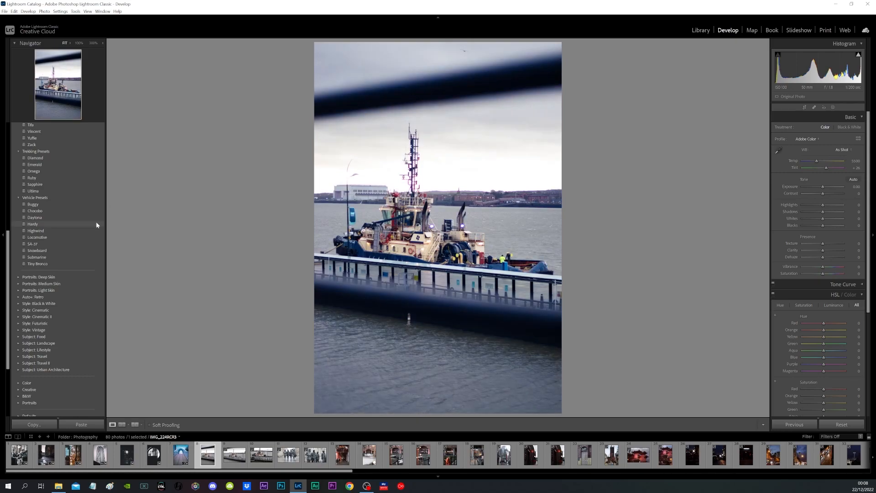
click(96, 223)
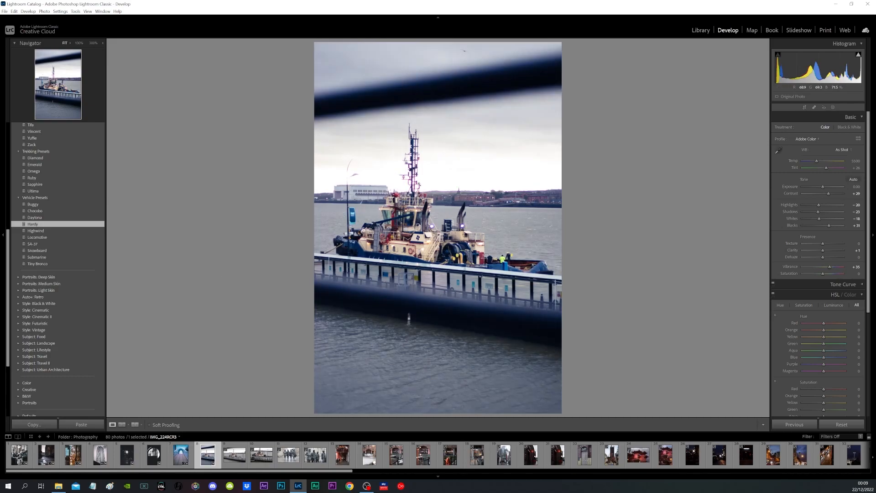
click(405, 175)
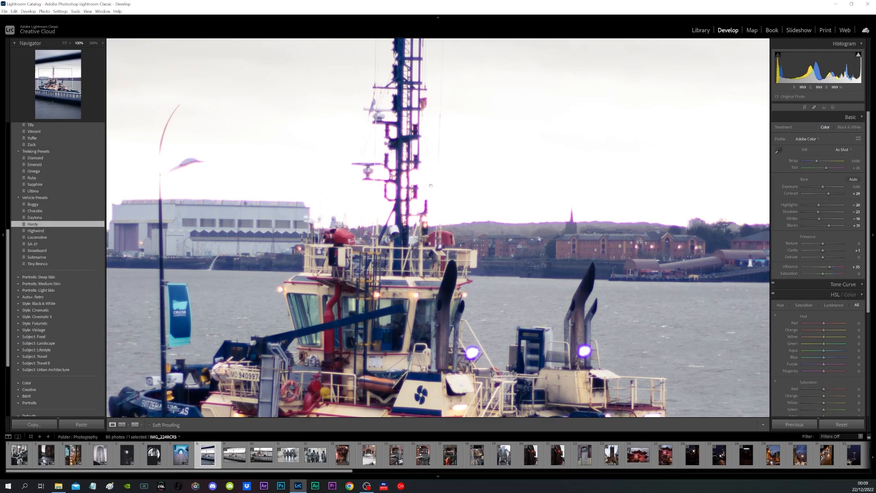
click(498, 204)
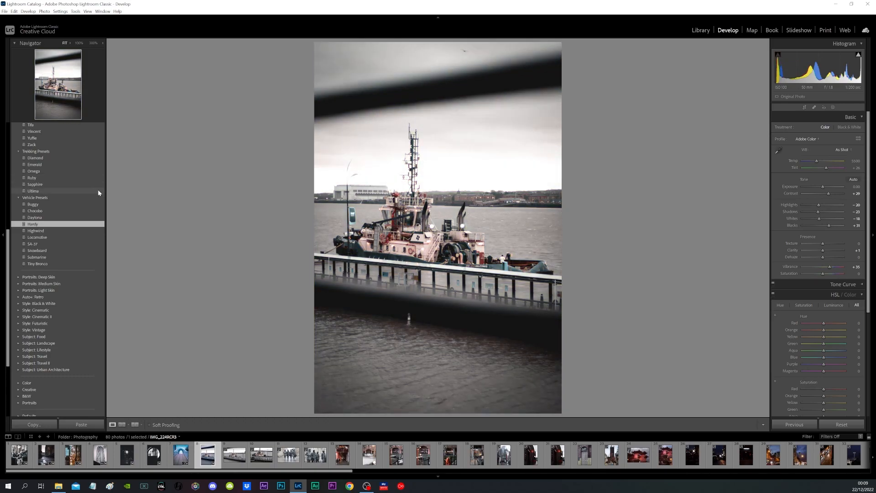
Apply the Ruby preset from Trekking Presets to the portrait tugboat photo, setting Whites to -100 and Blacks to -14.
click(98, 191)
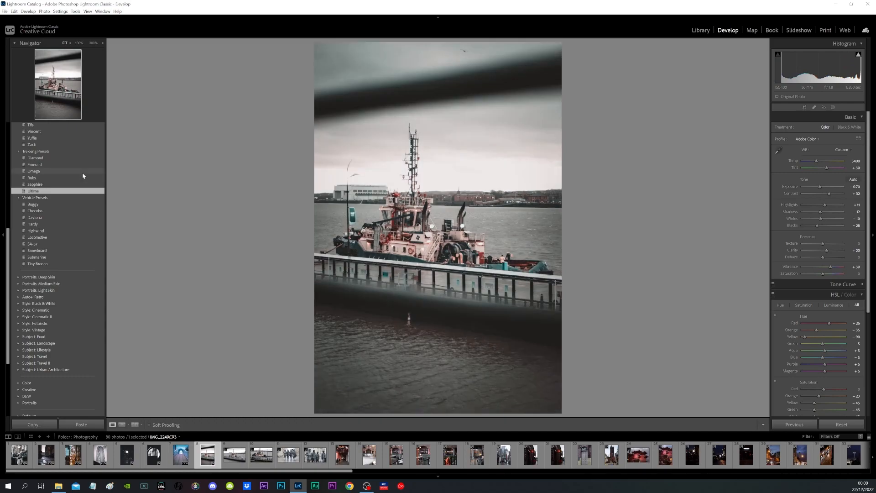
click(97, 179)
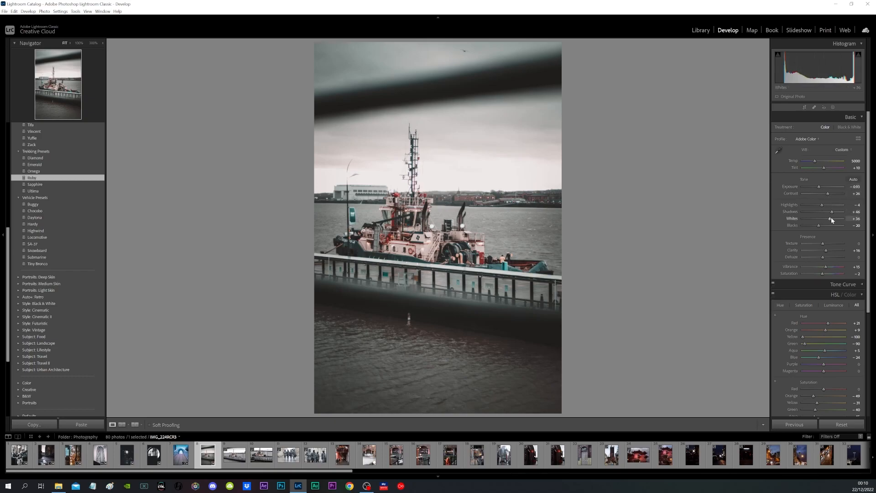
drag(828, 218, 791, 217)
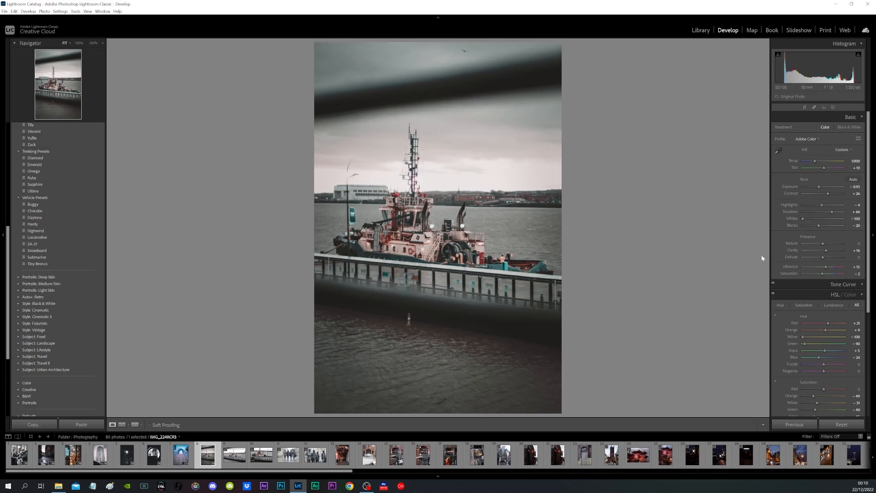
mouse_move(819, 227)
mouse_down()
mouse_move(795, 228)
mouse_move(850, 222)
mouse_move(820, 223)
mouse_up()
Apply the Ruby preset to the landscape tugboat photo, IMG_2250.CR3, and compare it with the portrait version.
click(235, 455)
click(49, 176)
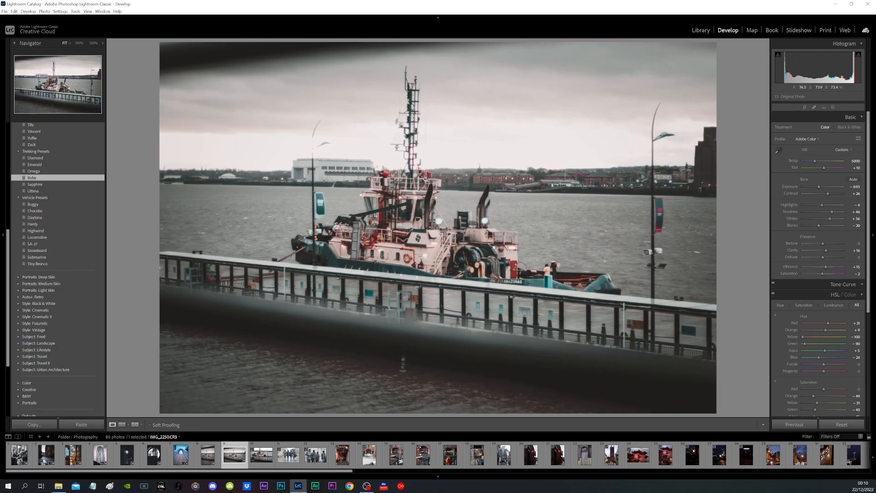
click(206, 459)
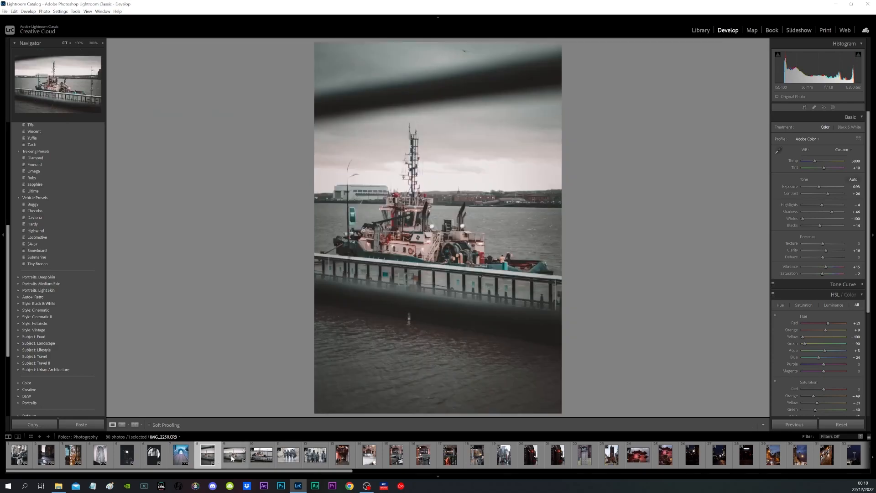
click(234, 455)
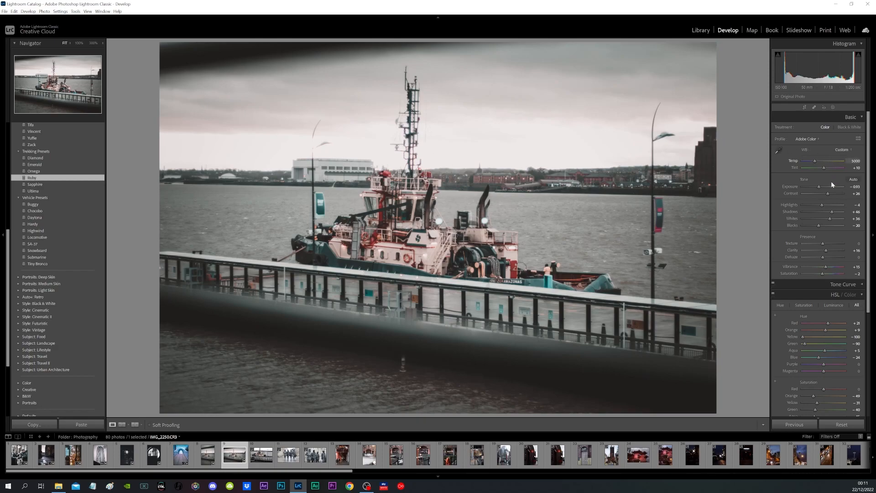
Set the Whites of IMG_2250.CR3 to -100 and its Blacks to -78, and inspect the boat at 100%.
drag(831, 219, 769, 211)
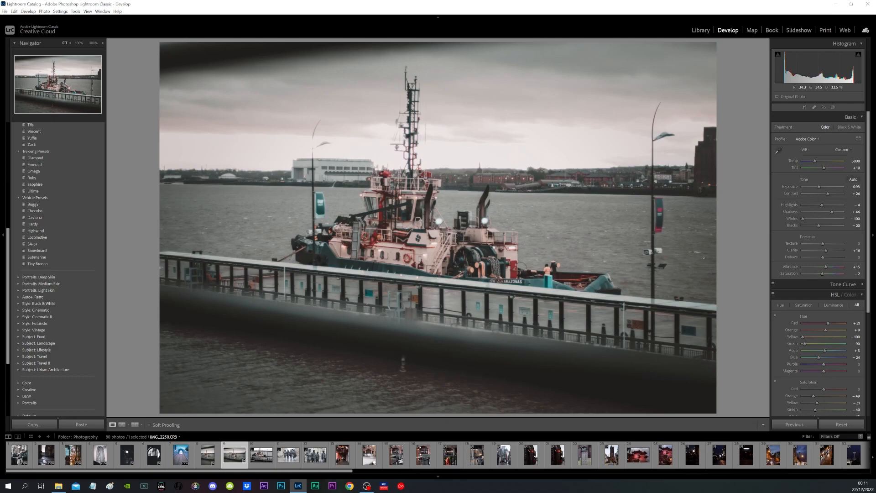
drag(802, 217, 768, 216)
mouse_move(821, 225)
mouse_down()
mouse_move(830, 223)
mouse_move(806, 224)
mouse_up()
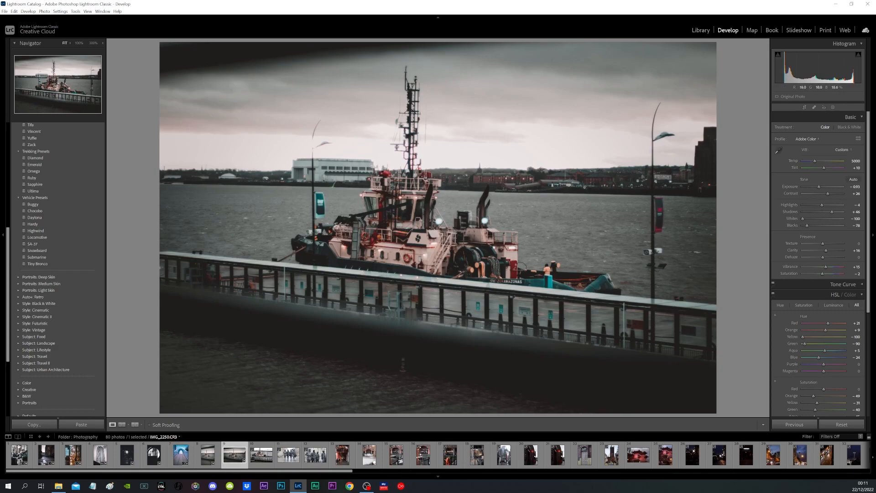
click(554, 190)
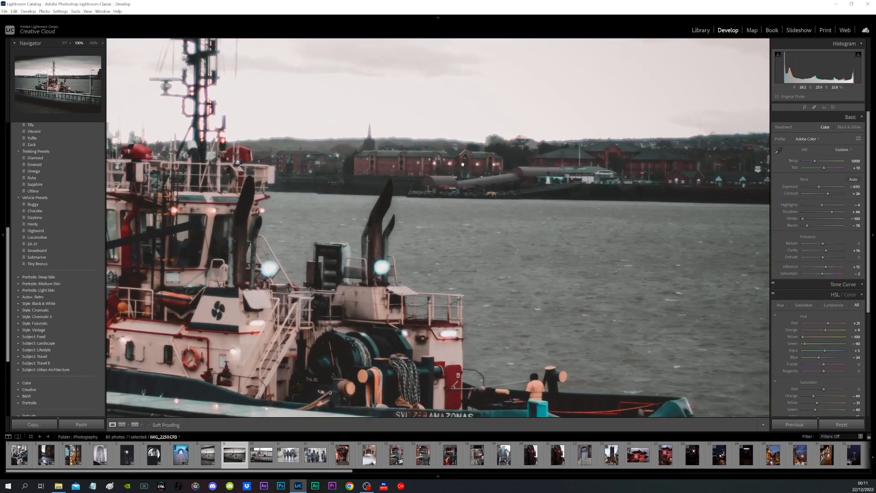
click(511, 171)
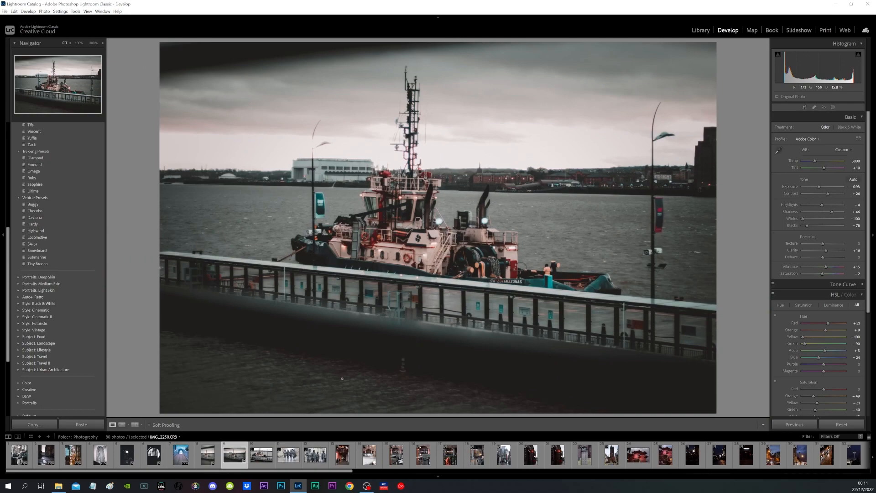
Apply the Ruby preset to the closer tugboat photo, IMG_2251.CR3, and straighten it automatically.
key(Right)
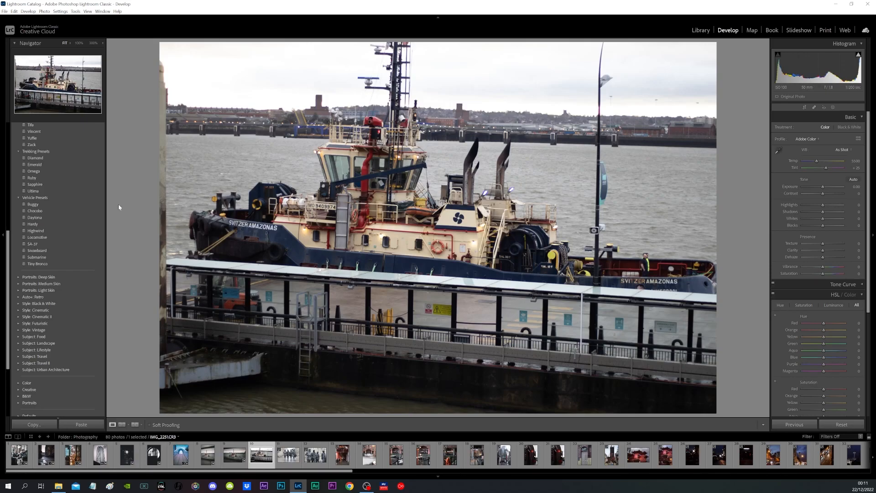
click(72, 178)
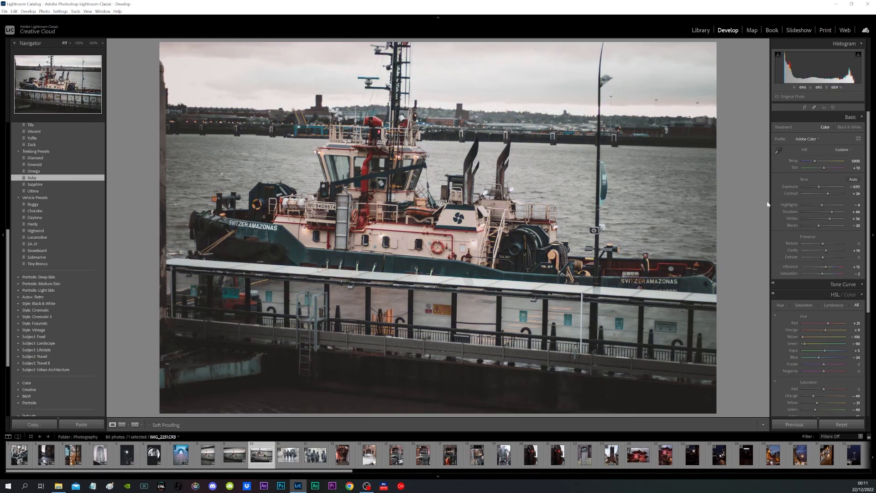
click(806, 107)
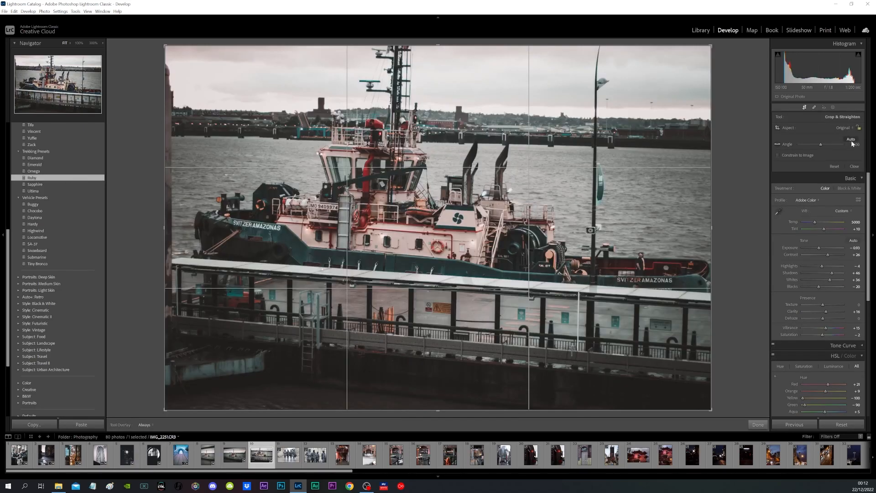
click(851, 140)
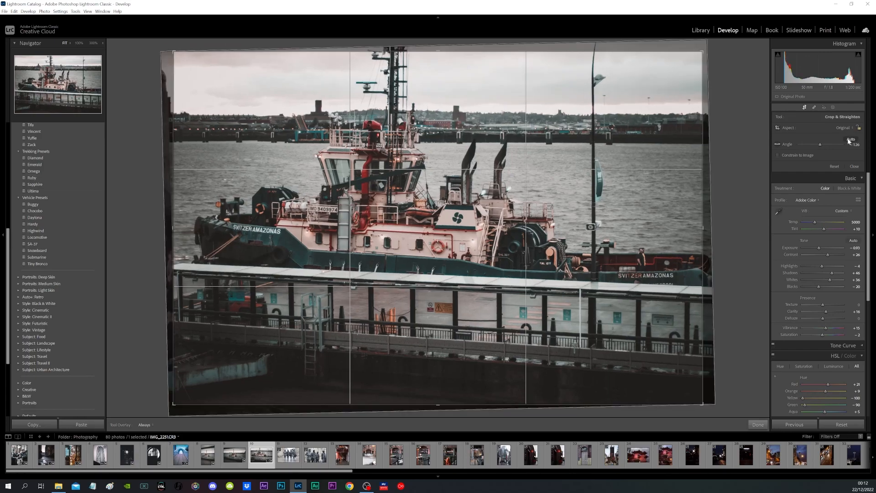
click(758, 424)
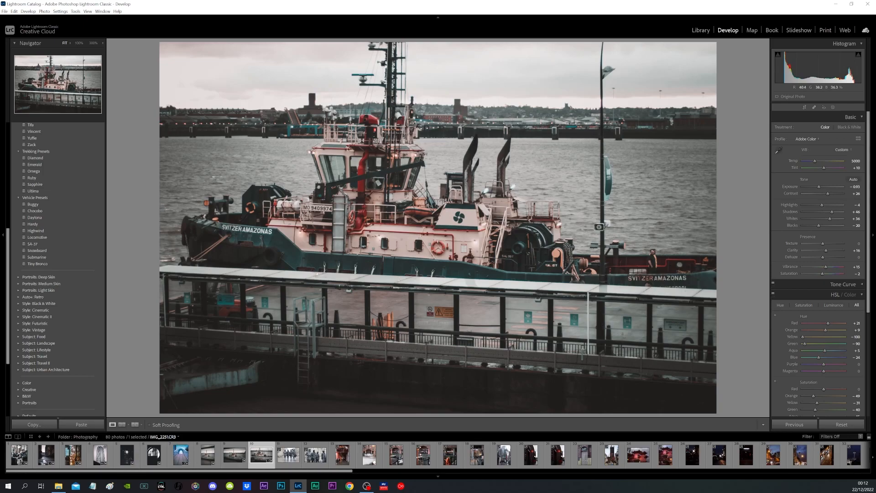
Set the closer tugboat photo's Highlights to -100, Shadows to +14, Whites to -58 and Blacks to -41, comparing it with the previous tugboat photo.
drag(830, 220, 811, 226)
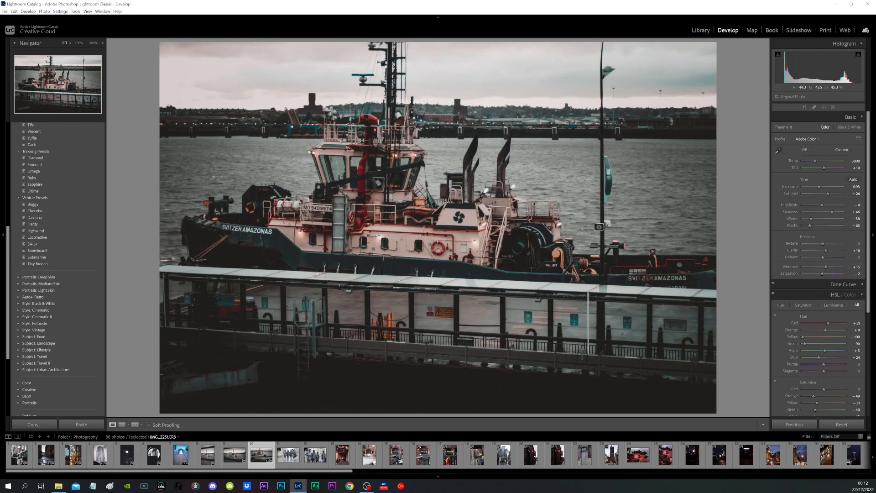
drag(822, 205, 800, 204)
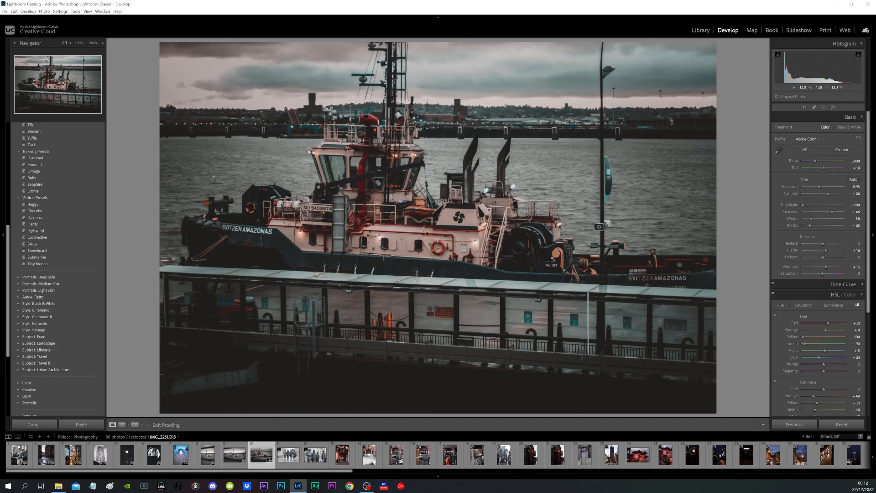
mouse_move(810, 225)
mouse_down()
mouse_move(820, 225)
mouse_move(793, 228)
mouse_move(814, 228)
mouse_up()
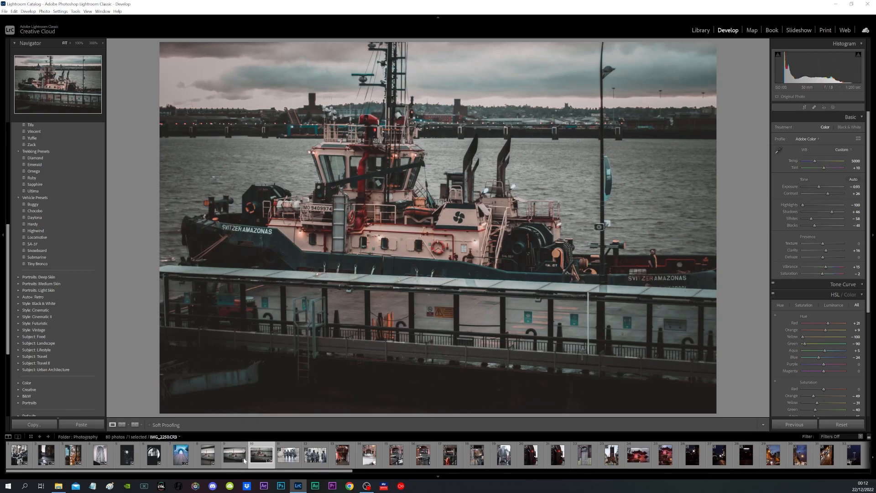
click(223, 456)
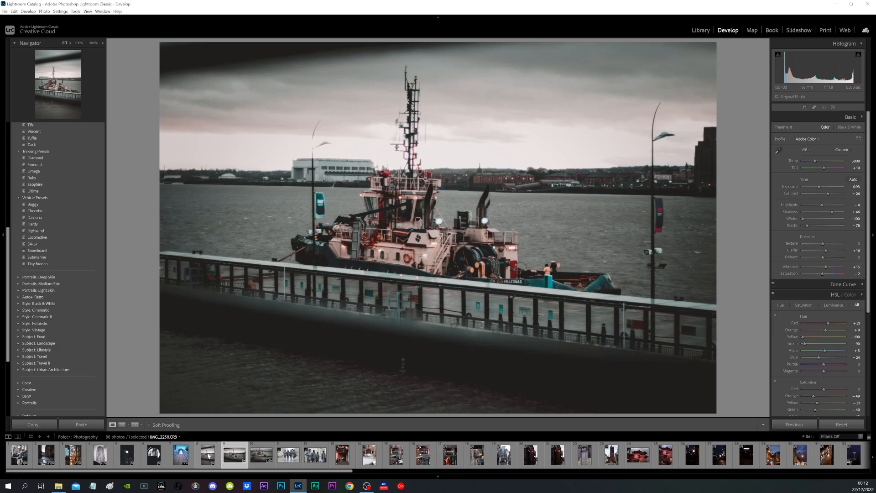
click(255, 456)
click(255, 456)
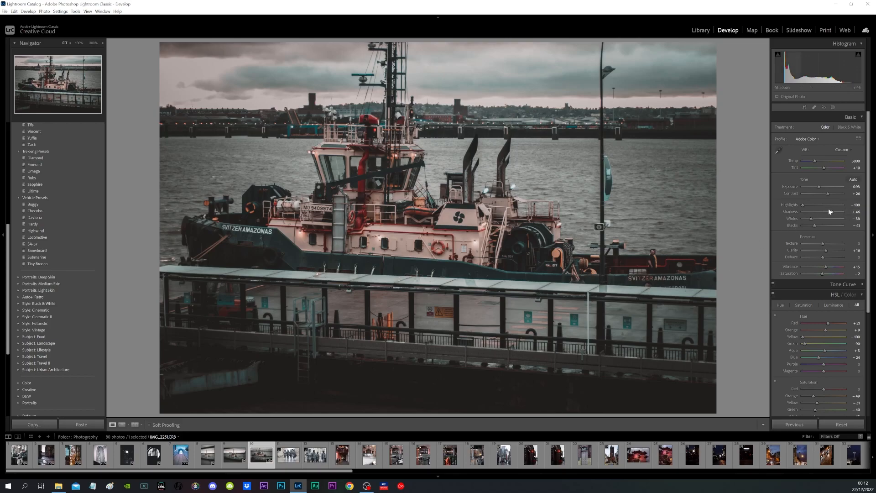
mouse_move(829, 211)
mouse_down()
mouse_move(822, 213)
mouse_move(829, 212)
mouse_up()
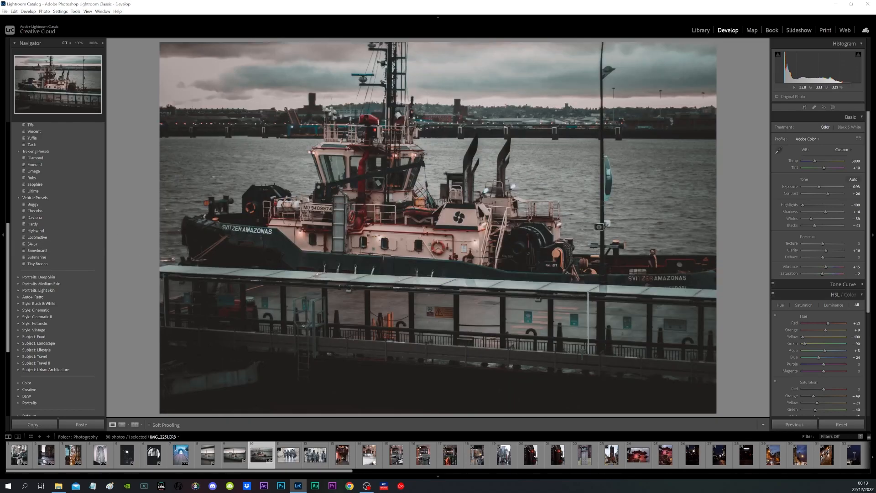
Automatically straighten the walking statues photo, IMG_2253.CR3, and crop it tighter around the four figures at the original aspect ratio.
click(288, 455)
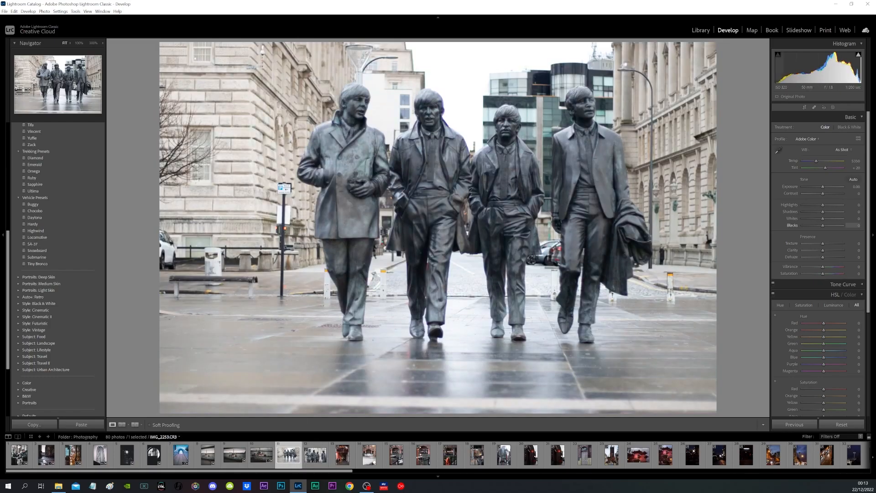
click(806, 108)
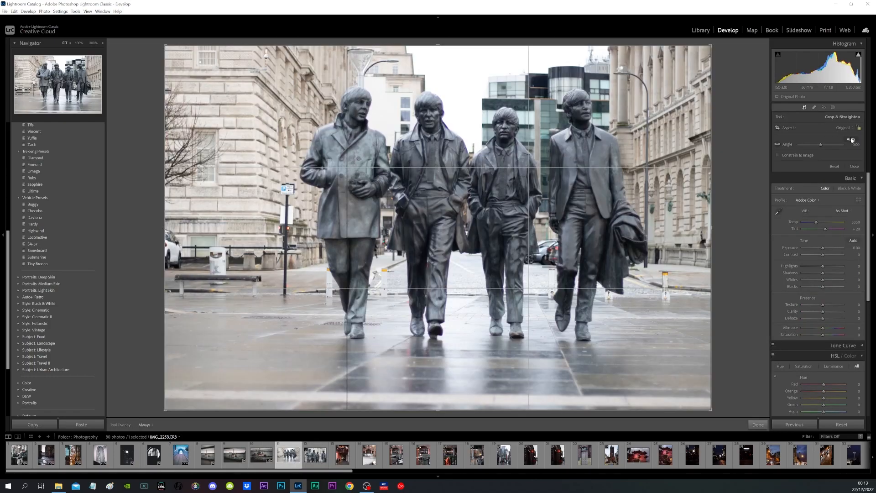
click(851, 140)
click(847, 128)
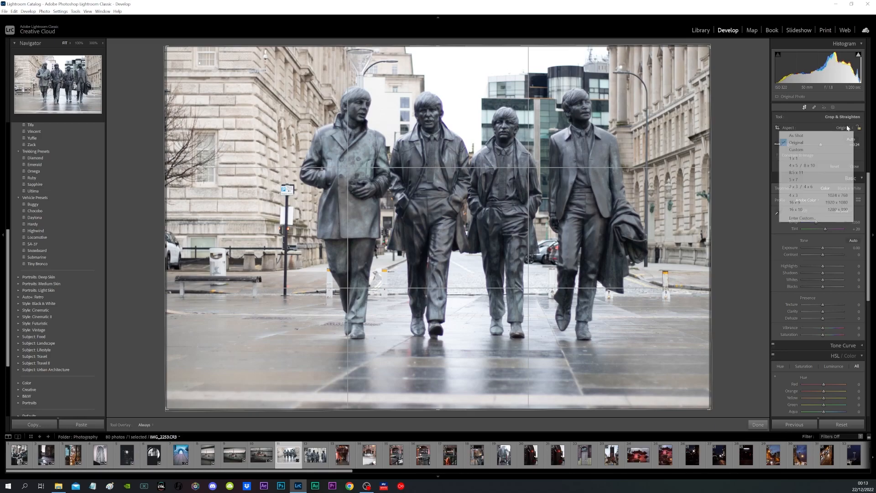
click(810, 149)
drag(166, 181, 205, 179)
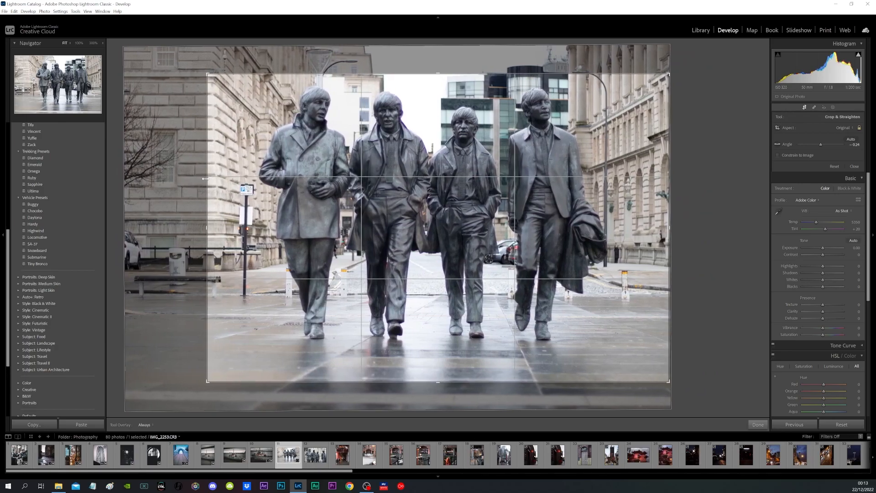
key(Return)
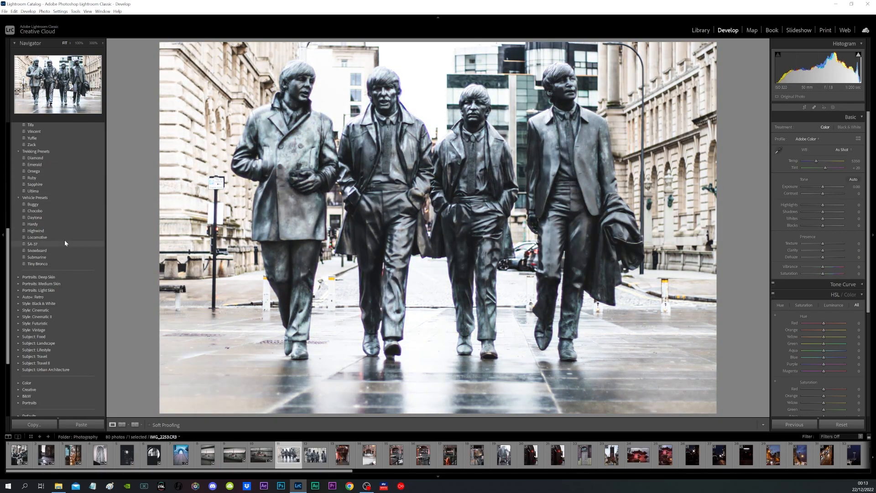
Apply The OG's Tifa preset to the walking statues, with Highlights -17, Shadows +100, Whites -20, Blacks -53 and Saturation +11, and raise Vibrance.
scroll(64, 243, up, 4)
click(64, 243)
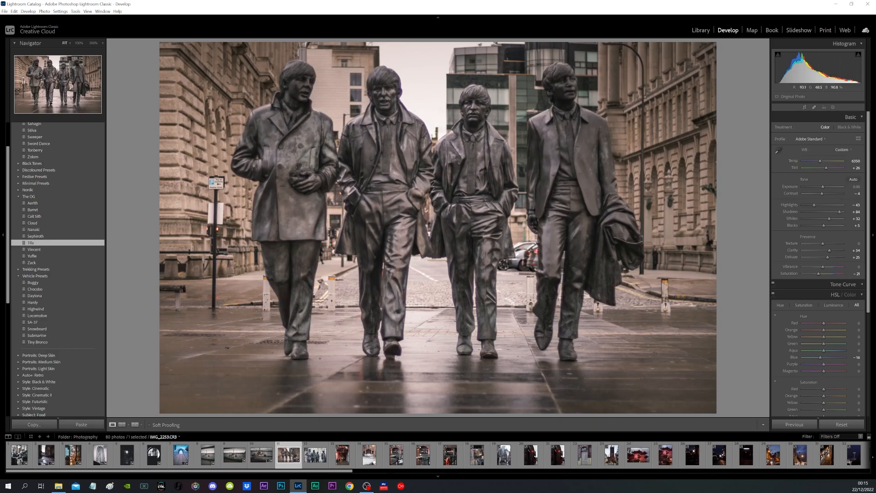
drag(829, 220, 855, 213)
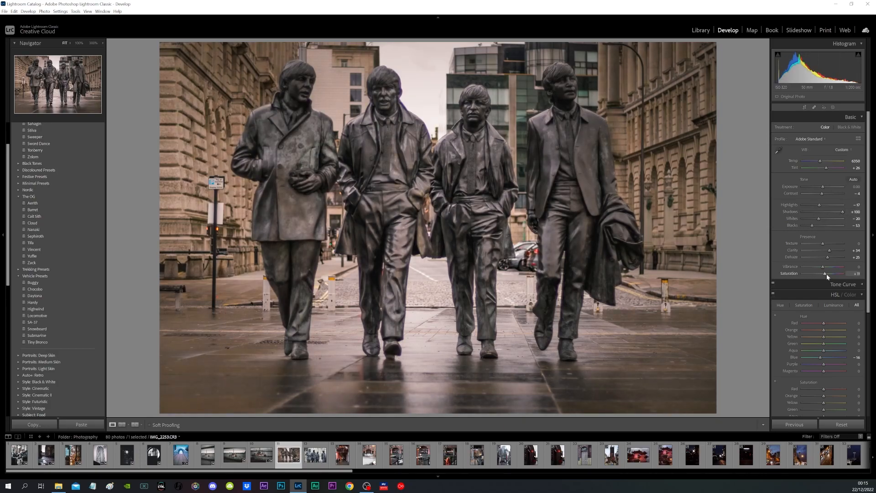
drag(824, 266, 830, 266)
Apply the Tifa preset from The OG to the close-up photo of the four statues, IMG_2255.CR3.
click(315, 454)
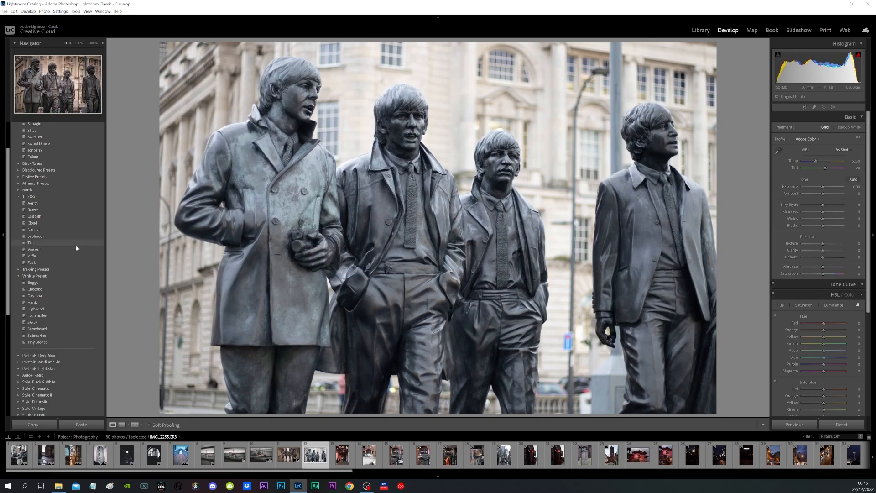
mouse_move(74, 245)
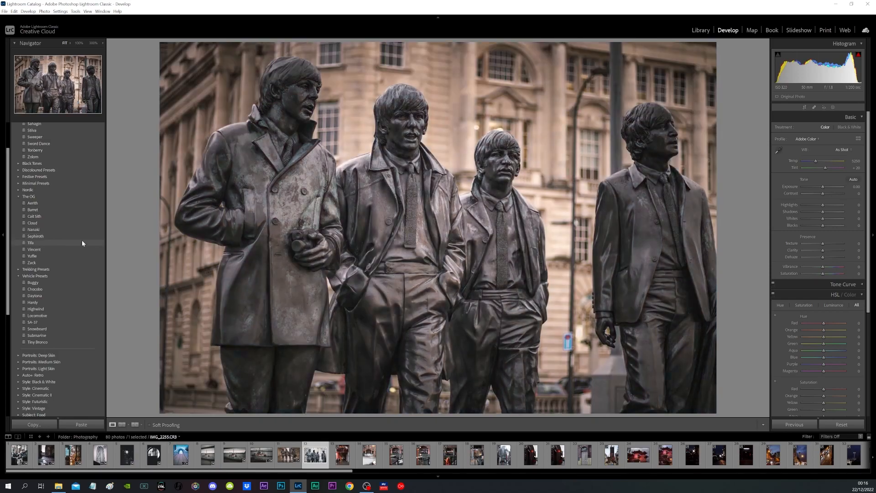
click(82, 243)
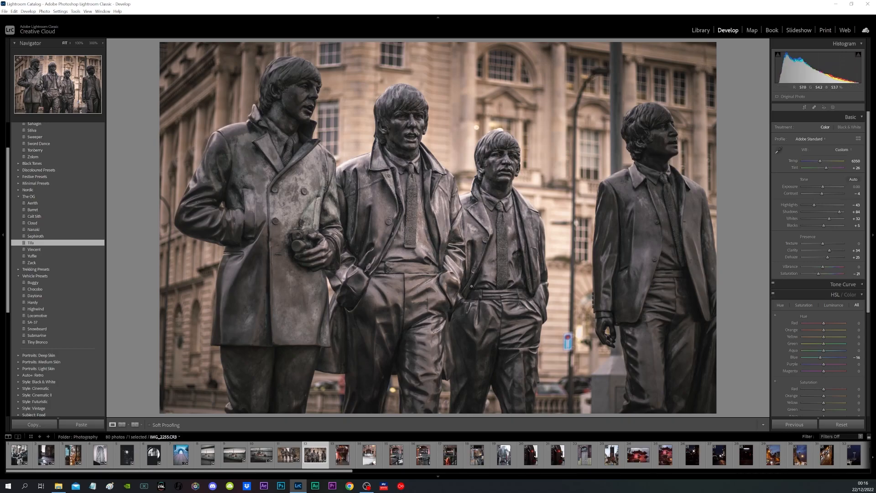
Automatically straighten the Tate sign photo, IMG_2257.CR3, and crop it slightly tighter from the lower edge.
click(342, 454)
key(shift+w)
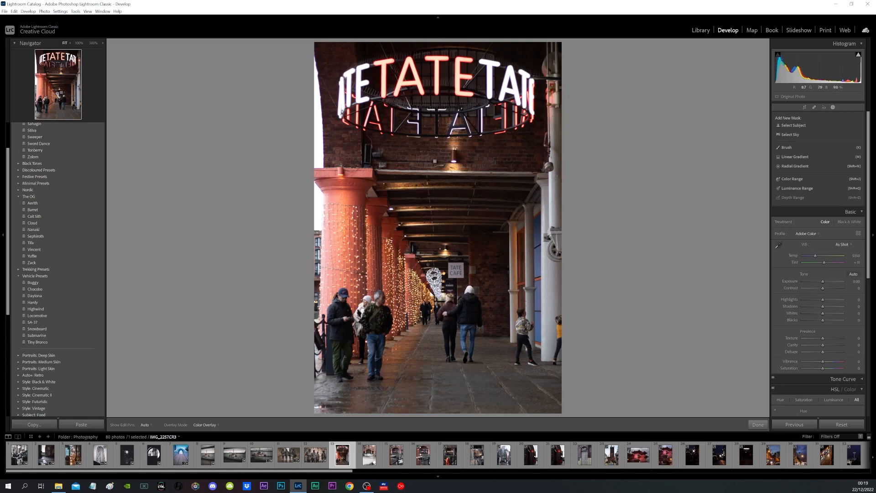
click(804, 108)
click(851, 140)
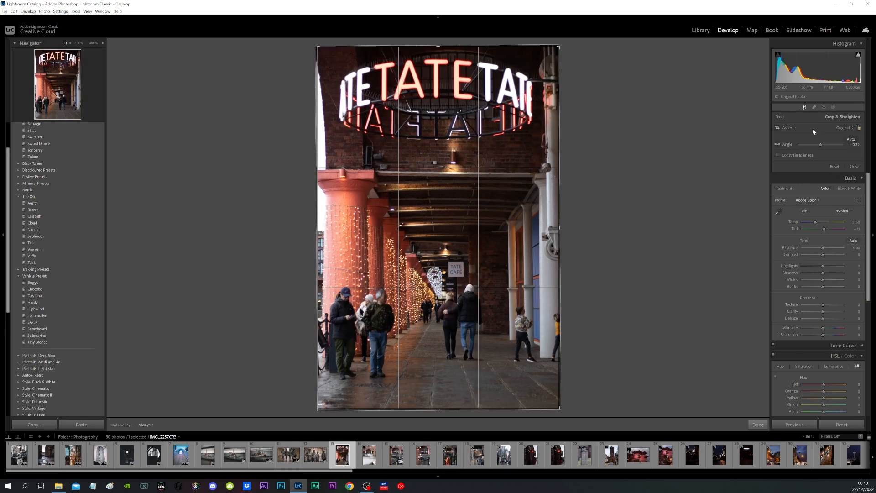
click(843, 127)
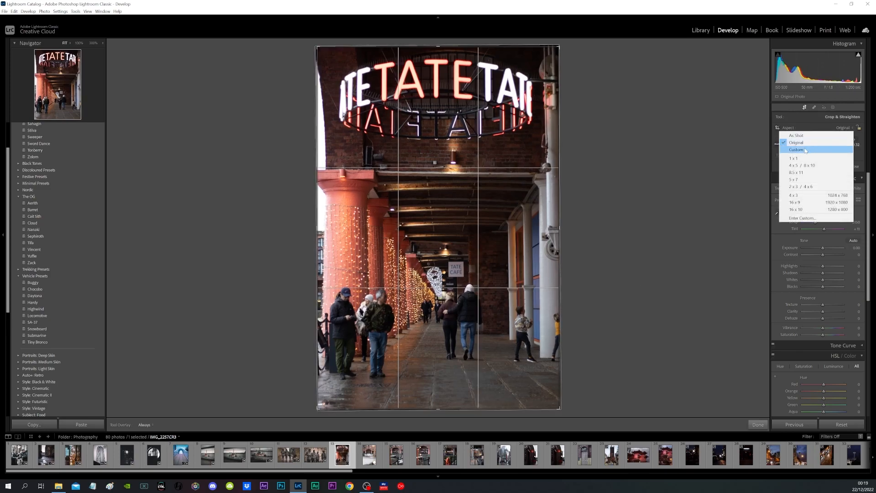
click(806, 151)
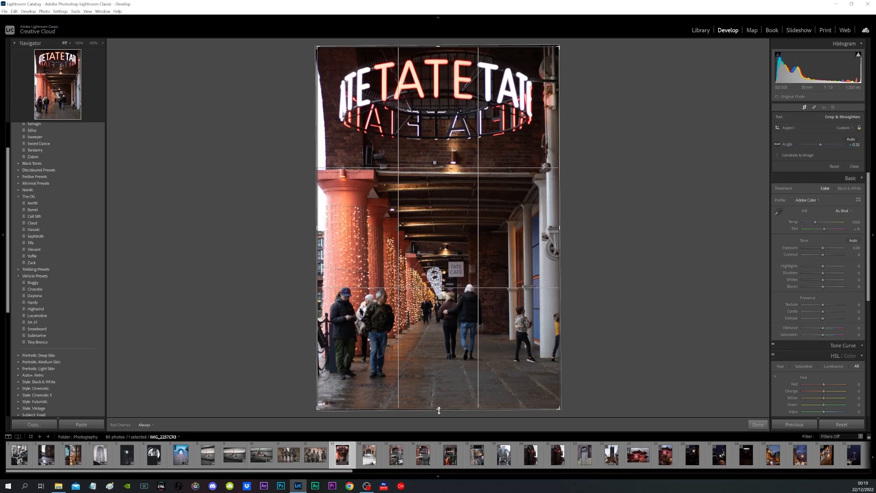
drag(439, 411, 439, 407)
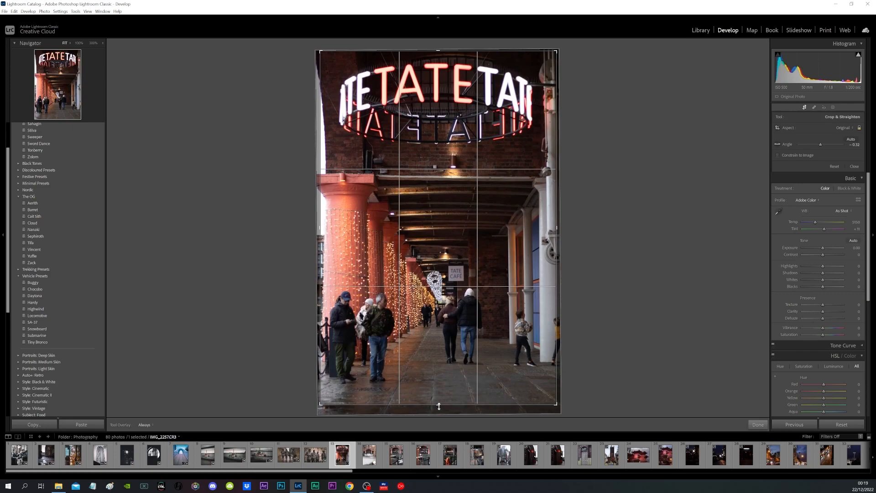
click(755, 424)
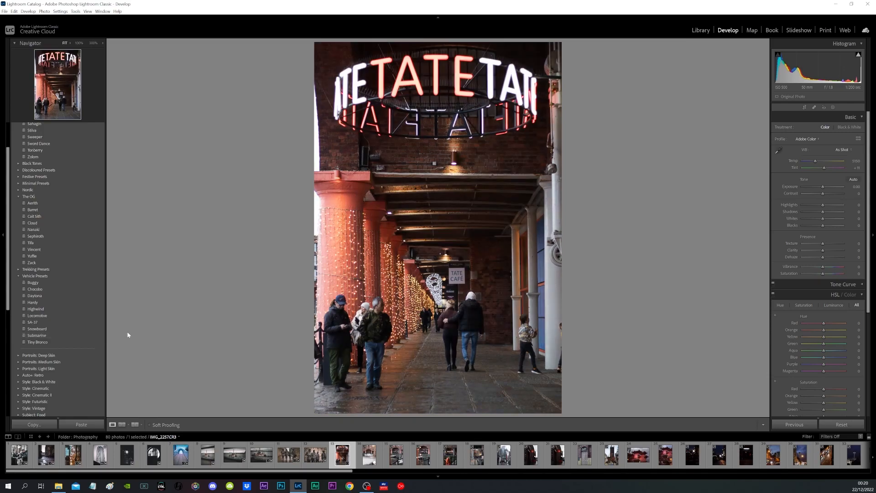
Apply the Submarine preset from Vehicle Presets to the Tate photo, with Shadows at +75 and Whites at -100.
click(68, 336)
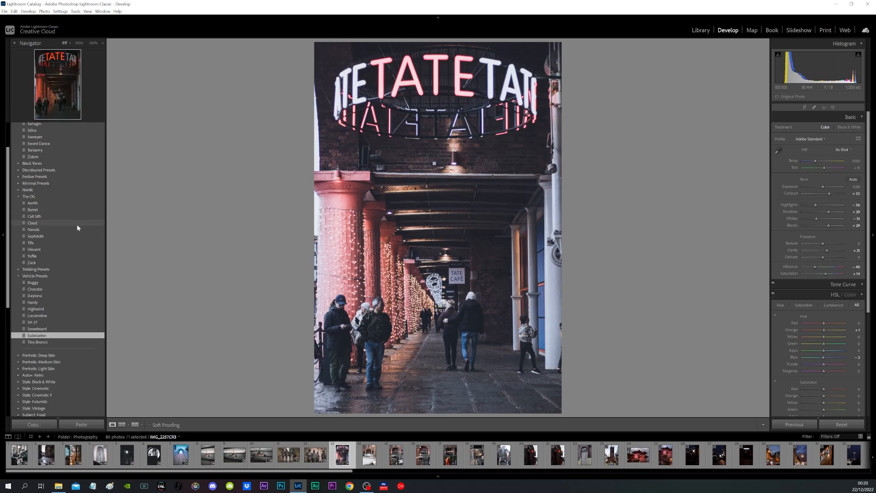
scroll(78, 225, up, 3)
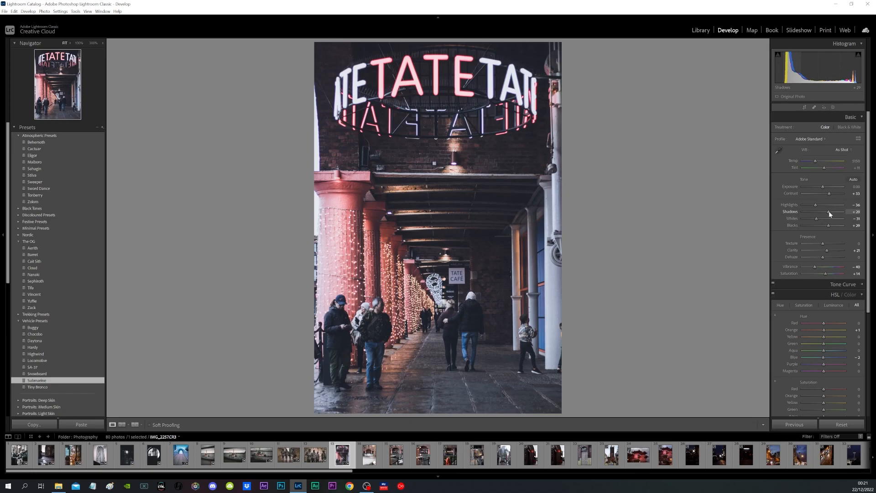
drag(831, 211, 820, 211)
drag(829, 212, 774, 210)
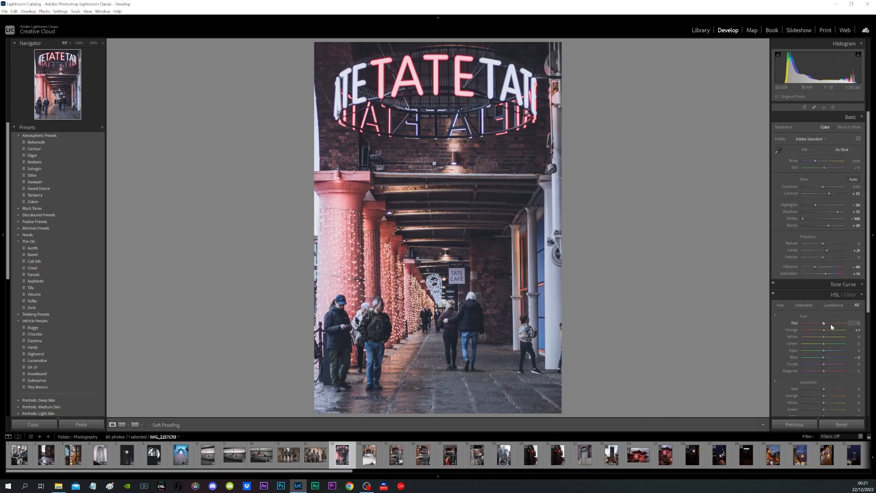
Shift the Tate photo's red hue to -77 to turn the neon sign and columns pinker.
mouse_move(823, 322)
mouse_down()
mouse_move(834, 322)
mouse_move(803, 323)
mouse_move(813, 317)
mouse_up()
key(ctrl+z)
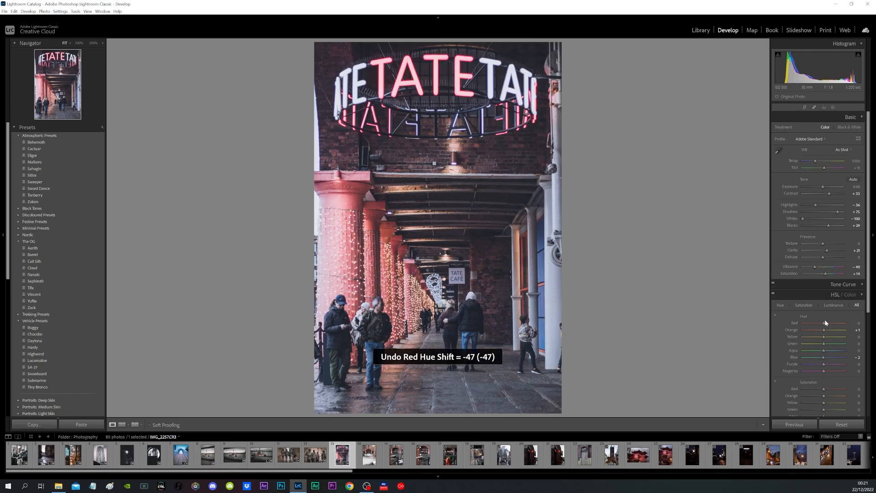
drag(826, 325, 808, 324)
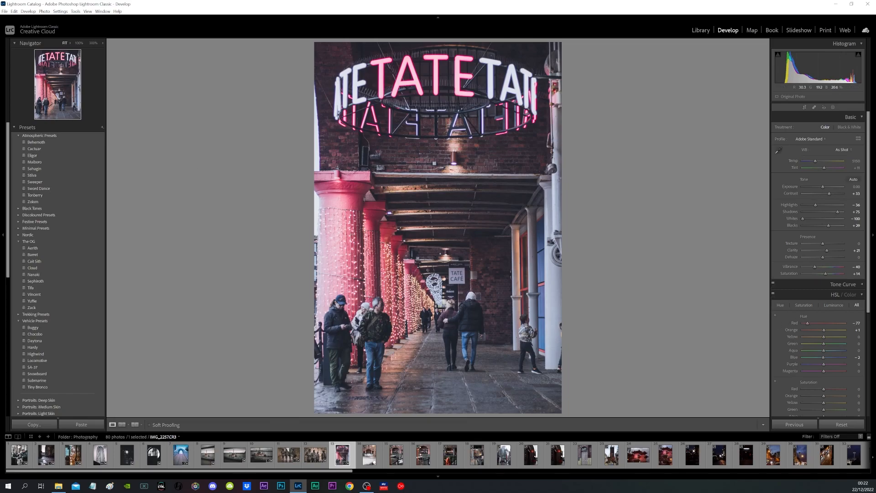
Automatically straighten the white boat photo, IMG_2260.CR3, after checking it against the following Panam photo.
click(370, 456)
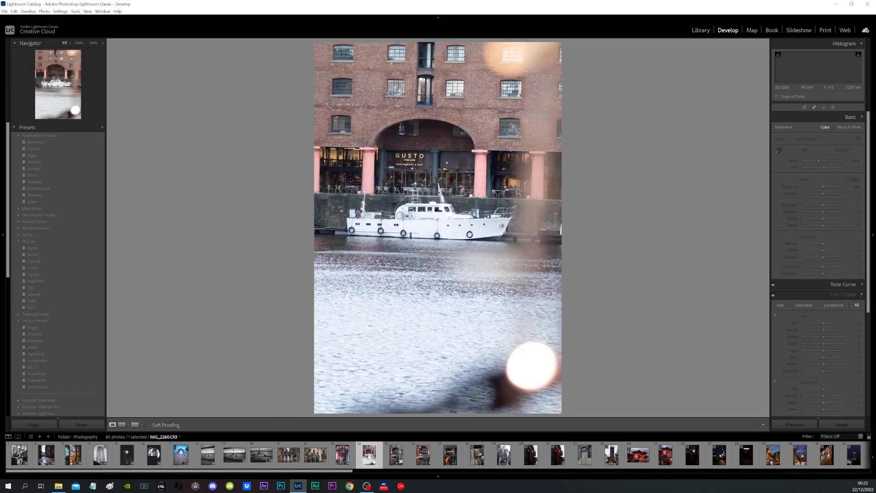
mouse_move(367, 486)
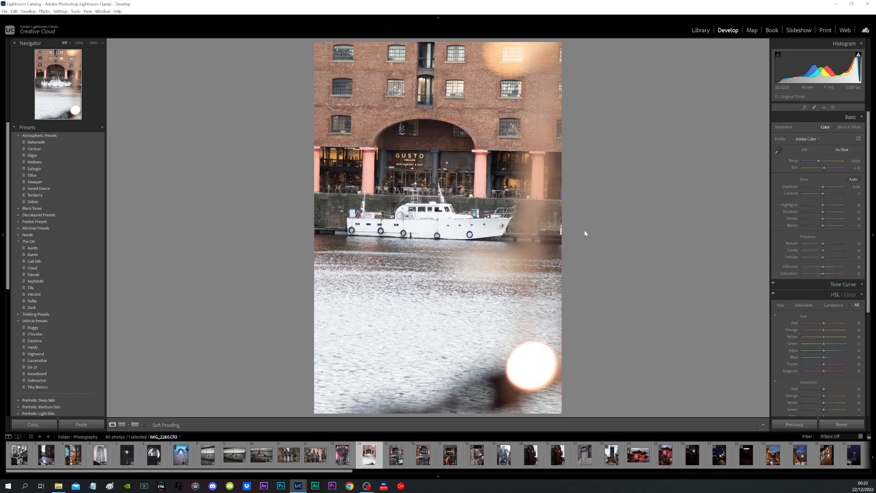
click(396, 452)
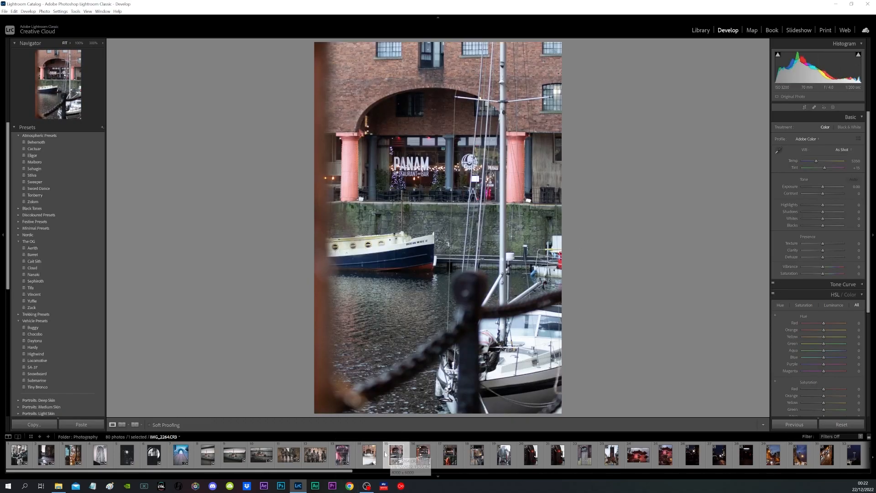
click(370, 454)
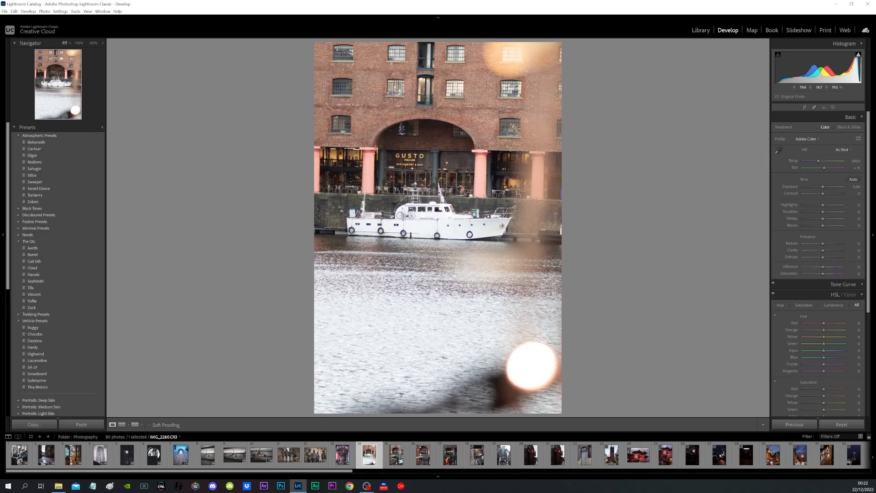
click(805, 107)
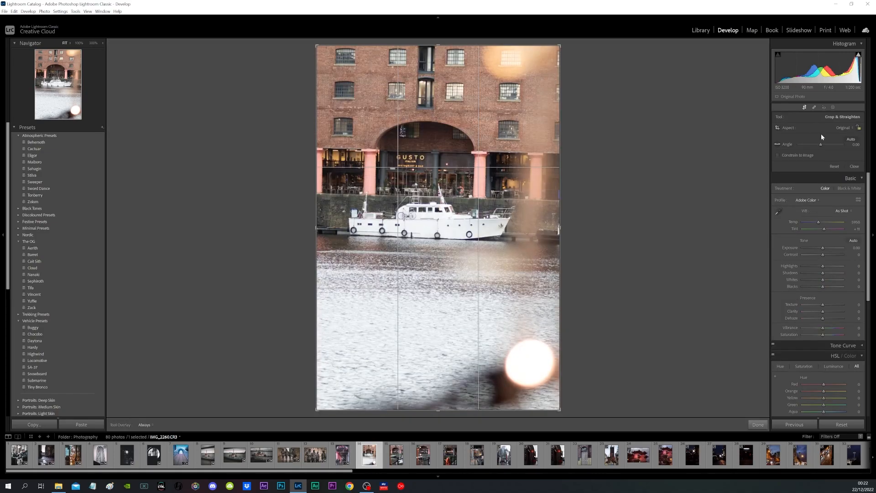
click(851, 139)
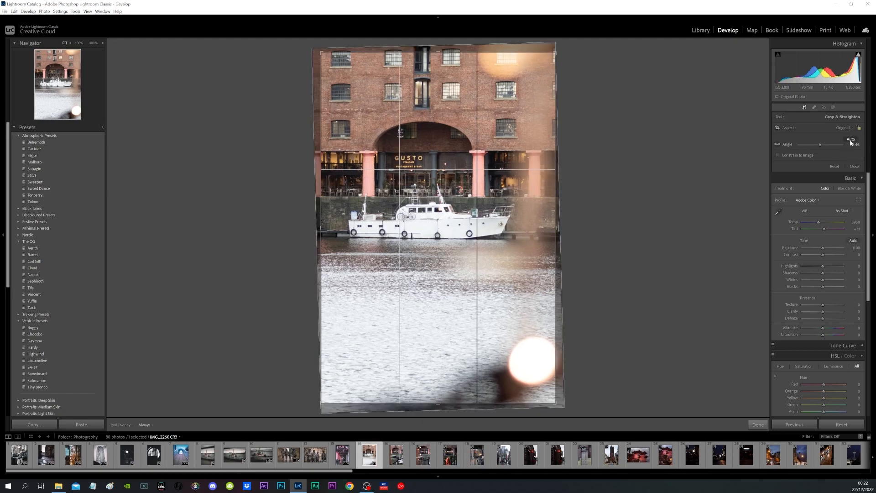
click(756, 424)
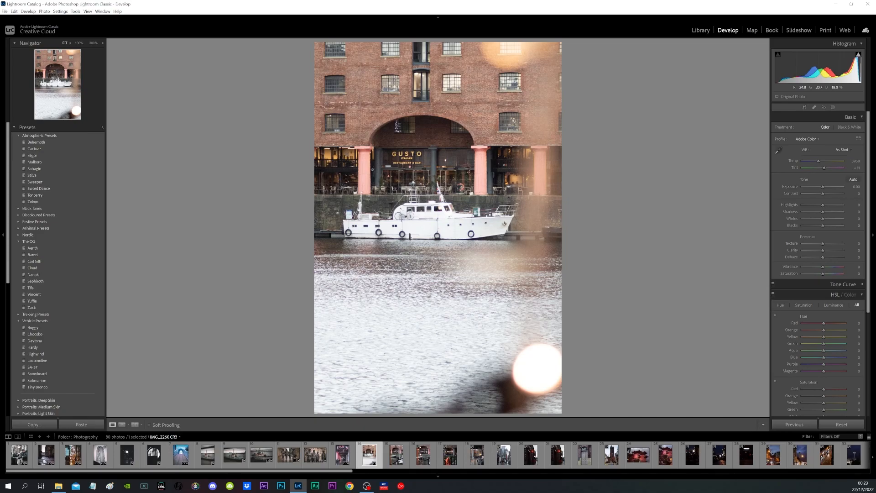
Apply The OG's Cloud preset to the white boat photo and set its red hue to -28.
click(19, 222)
click(75, 335)
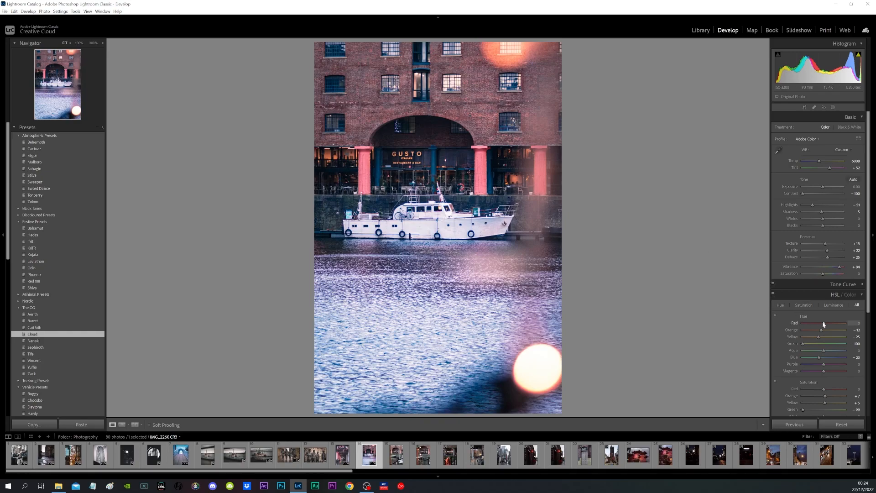
mouse_move(824, 324)
mouse_down()
mouse_move(813, 322)
mouse_move(843, 322)
mouse_move(799, 325)
mouse_move(823, 320)
mouse_up()
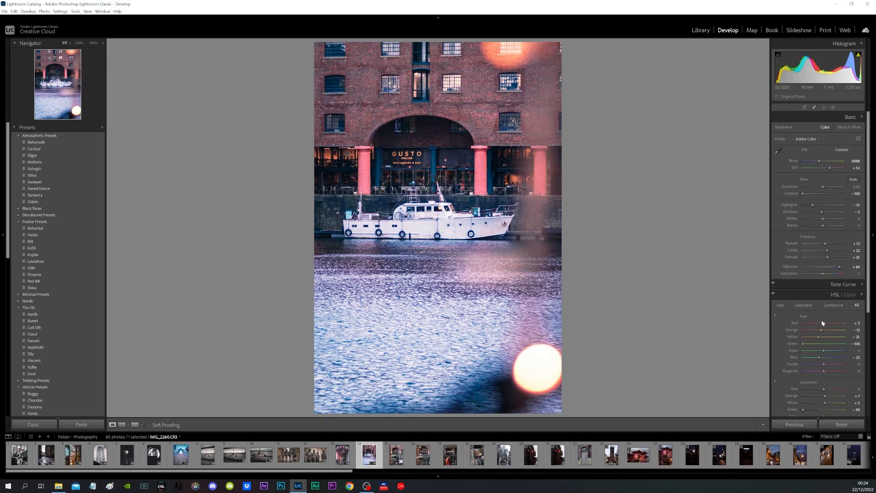
key(ctrl+z)
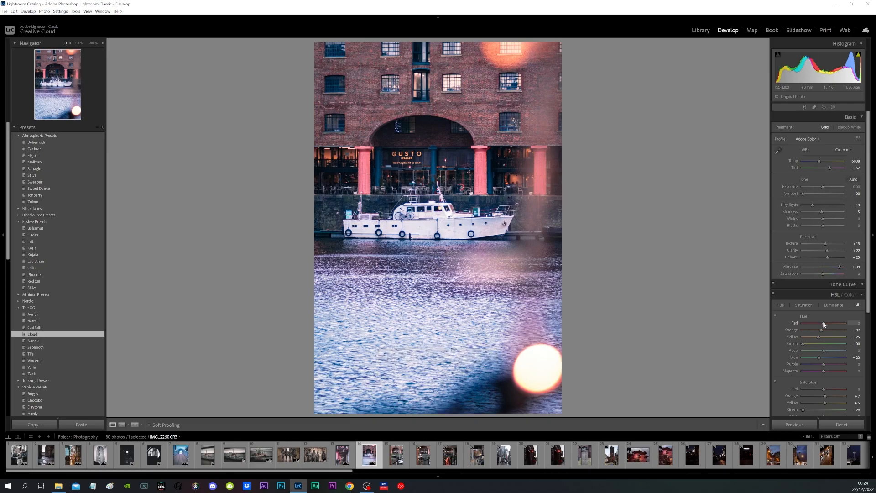
drag(825, 325, 818, 324)
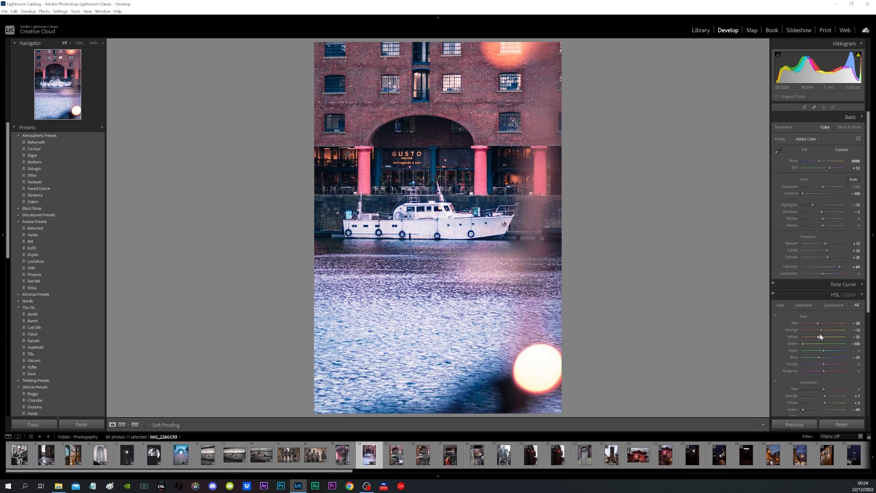
mouse_move(819, 338)
mouse_down()
mouse_move(801, 334)
mouse_move(830, 332)
mouse_move(793, 337)
mouse_move(830, 337)
mouse_move(815, 337)
mouse_move(822, 340)
mouse_move(810, 328)
mouse_move(825, 328)
mouse_move(815, 328)
mouse_up()
key(ctrl+z)
Compare the two Panam restaurant photos, IMG_2264.CR3 and IMG_2265.CR3, and glance at the What's Cooking photo, IMG_2266.CR3.
click(396, 455)
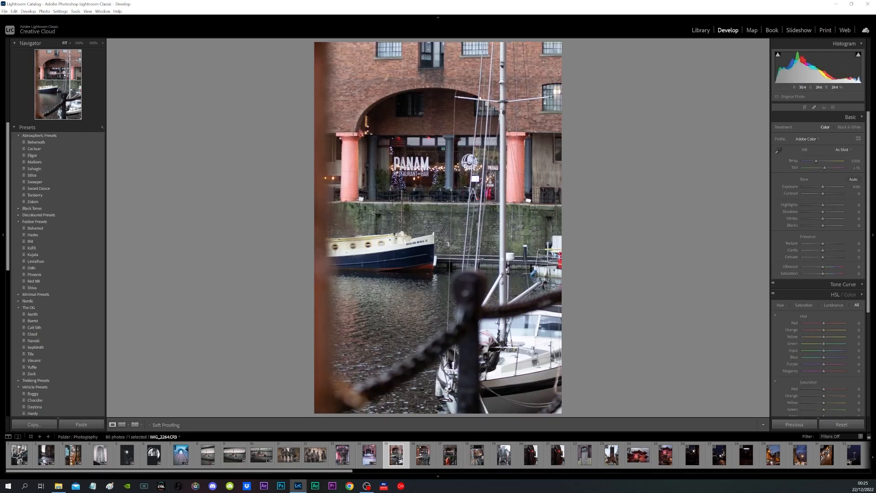
click(430, 456)
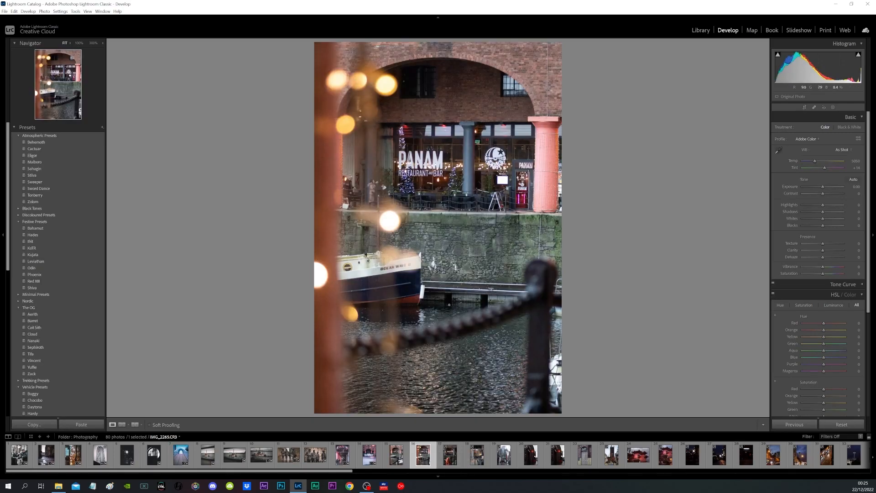
click(396, 456)
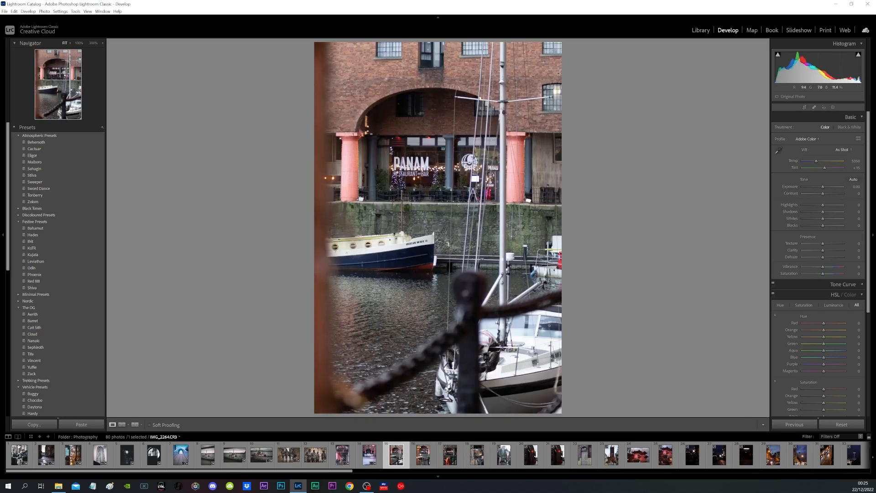
click(424, 455)
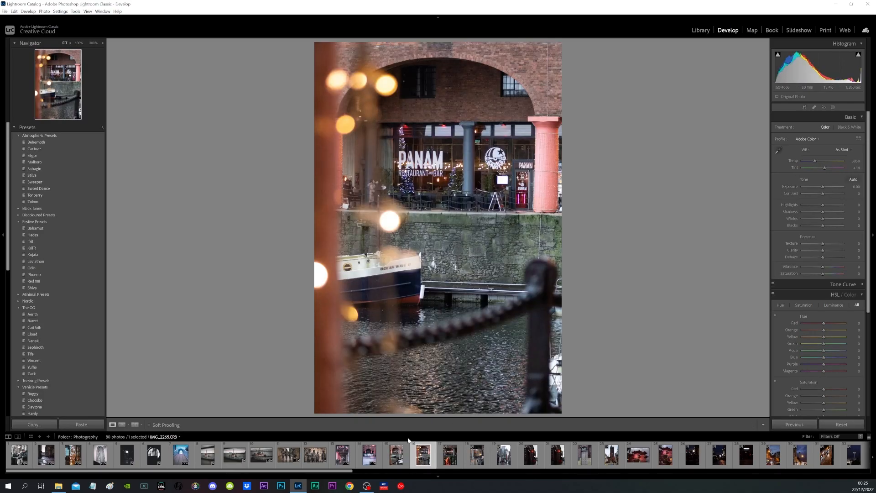
click(396, 455)
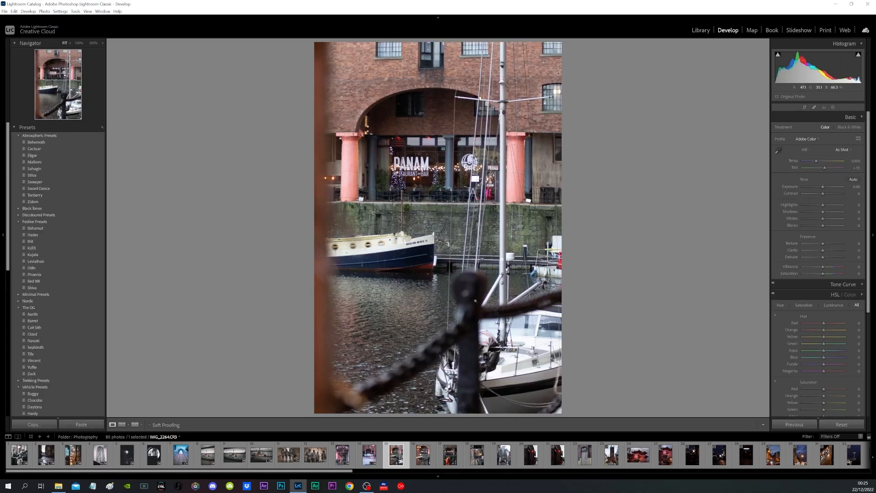
click(456, 460)
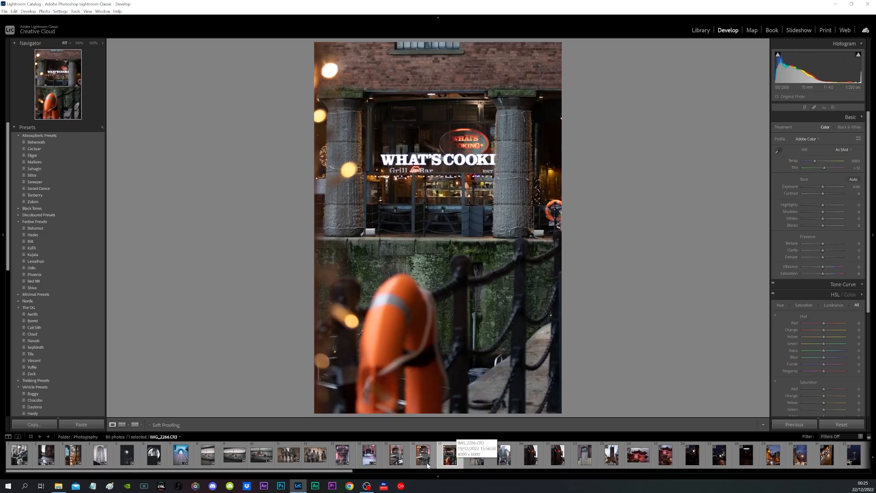
click(422, 461)
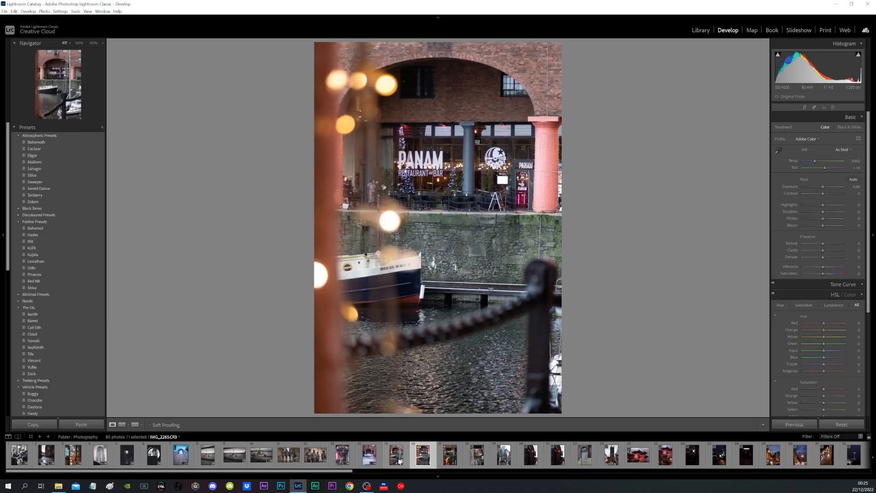
Apply The OG's Cloud preset to the Panam photo with the sailboat, IMG_2264.CR3, and straighten it automatically.
click(398, 458)
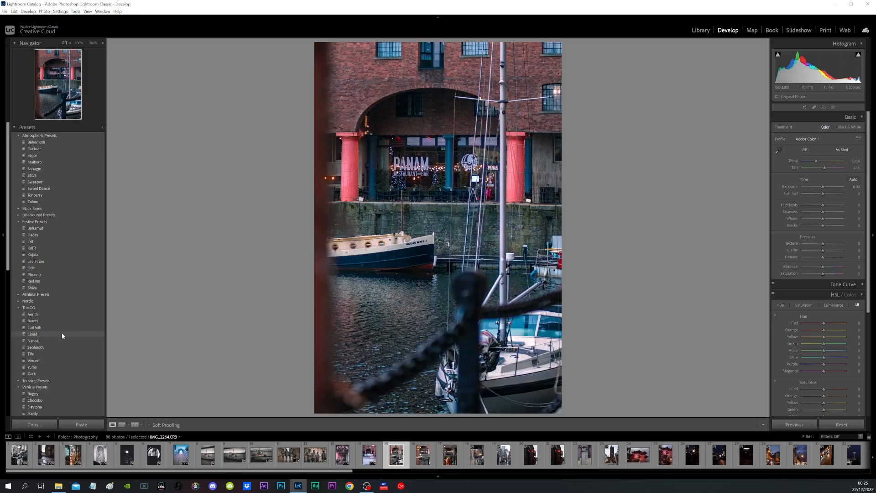
click(62, 333)
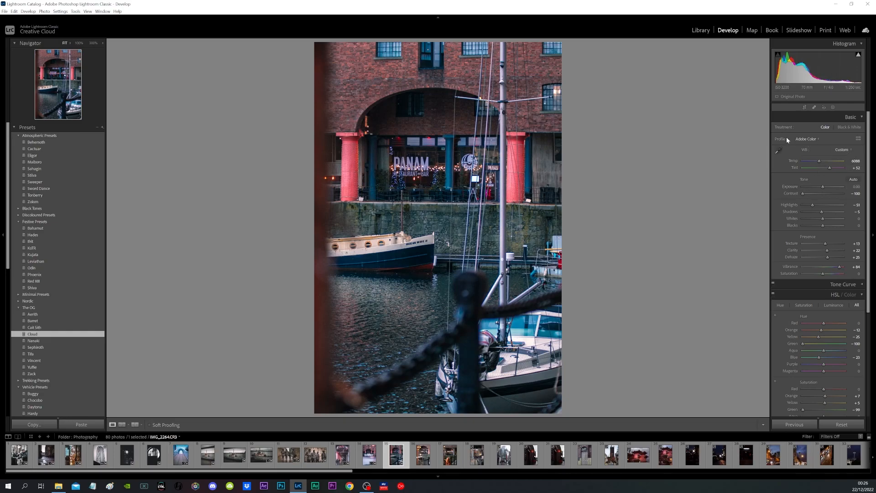
click(804, 109)
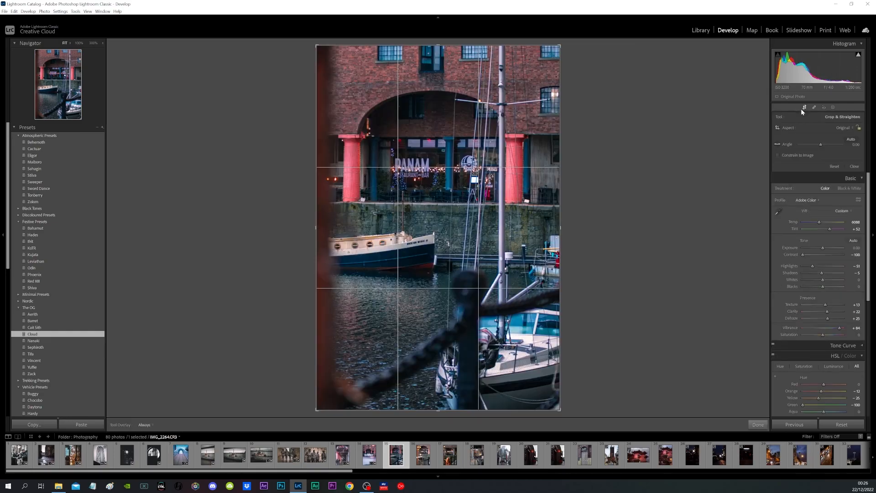
click(851, 140)
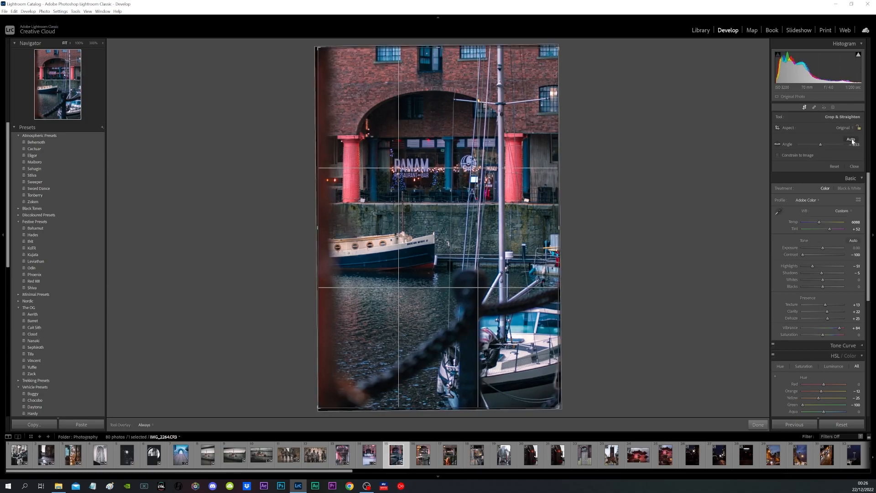
click(757, 424)
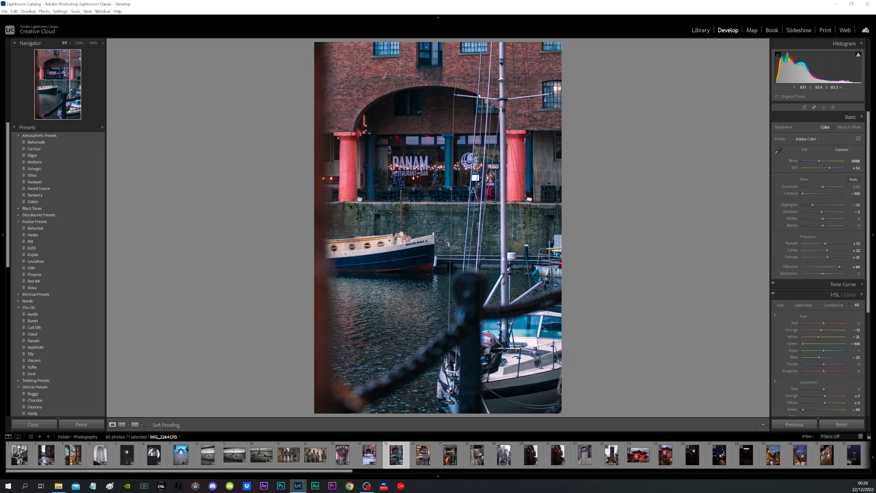
Try The OG's Cloud preset with automatic straightening on the closer Panam photo, IMG_2265.CR3, and reset its edits.
click(425, 460)
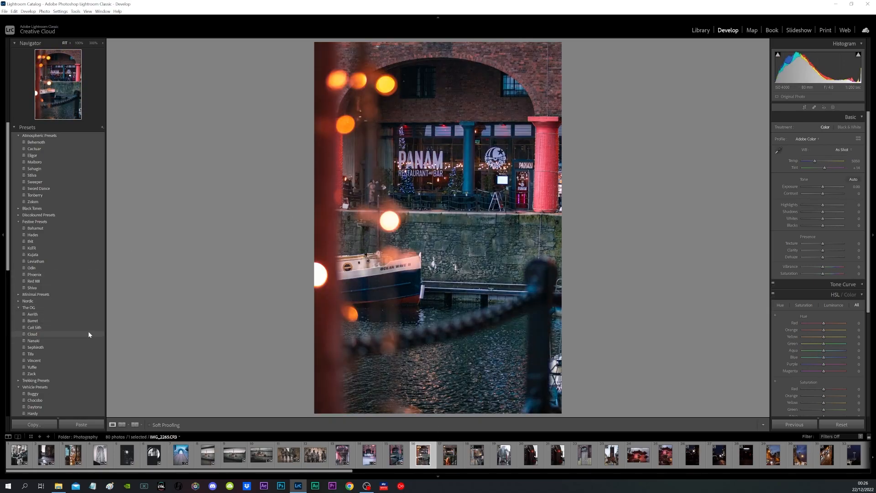
click(89, 332)
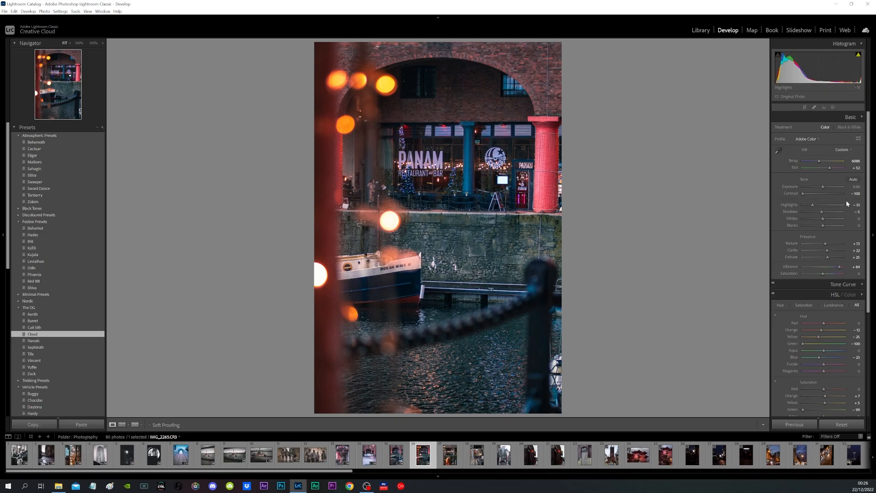
click(805, 108)
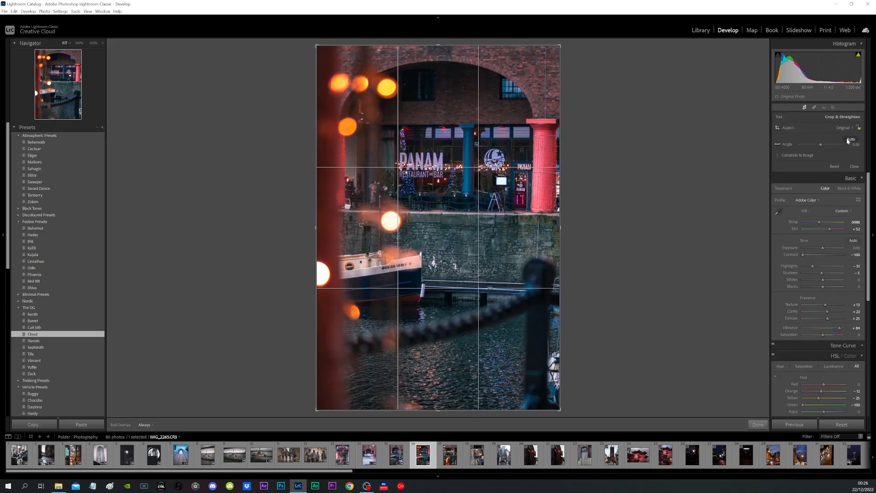
click(848, 140)
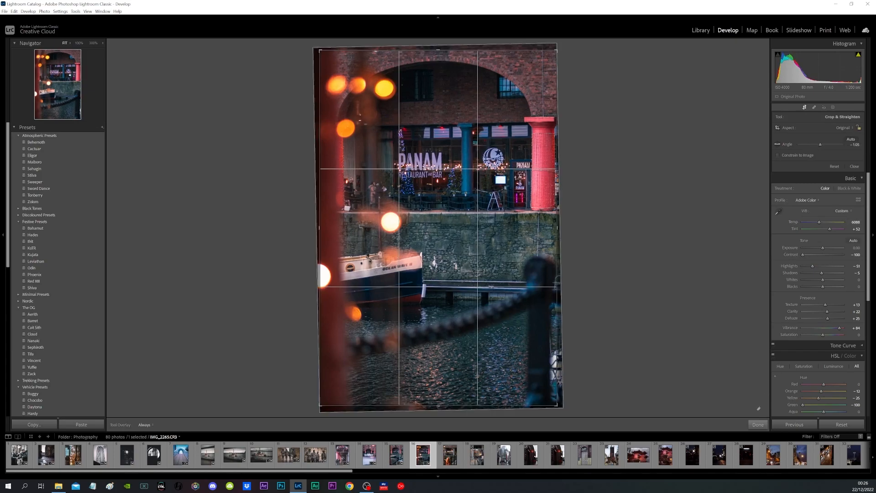
click(757, 424)
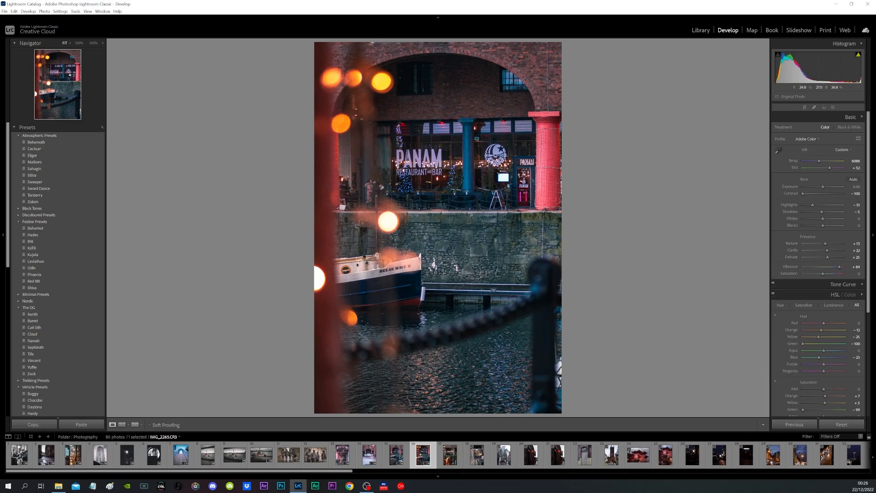
click(836, 427)
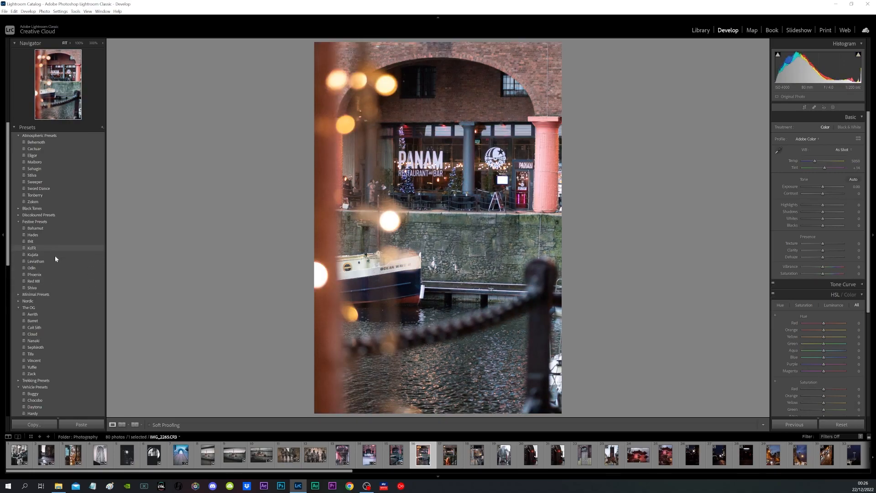
Apply The OG's Cloud preset to IMG_2265.CR3 and to the What's Cooking photo, IMG_2266.CR3, and straighten the latter automatically.
click(62, 334)
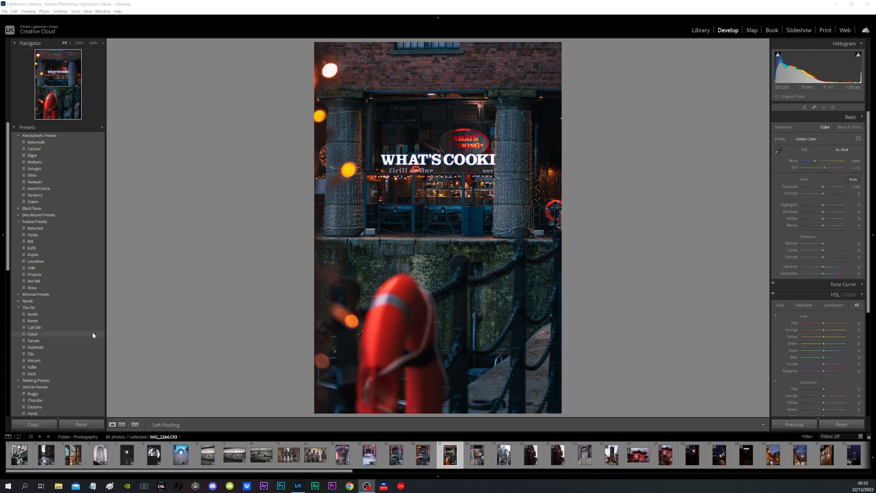
click(92, 333)
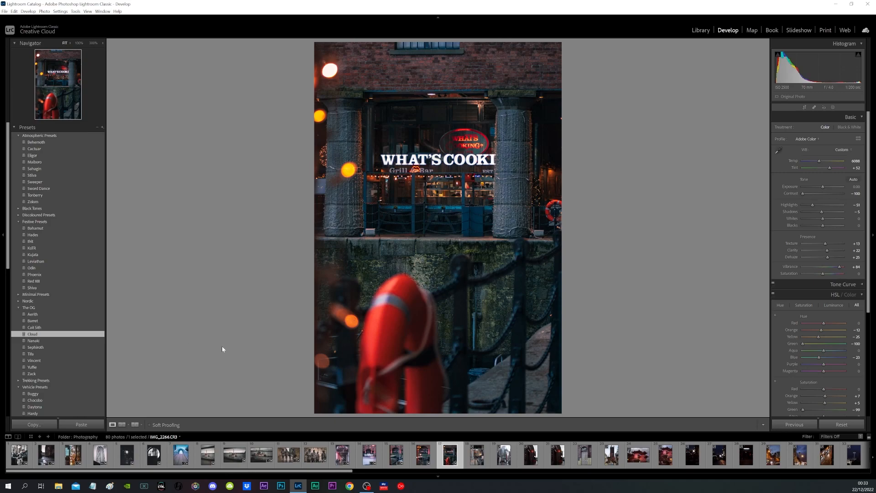
click(804, 108)
click(851, 139)
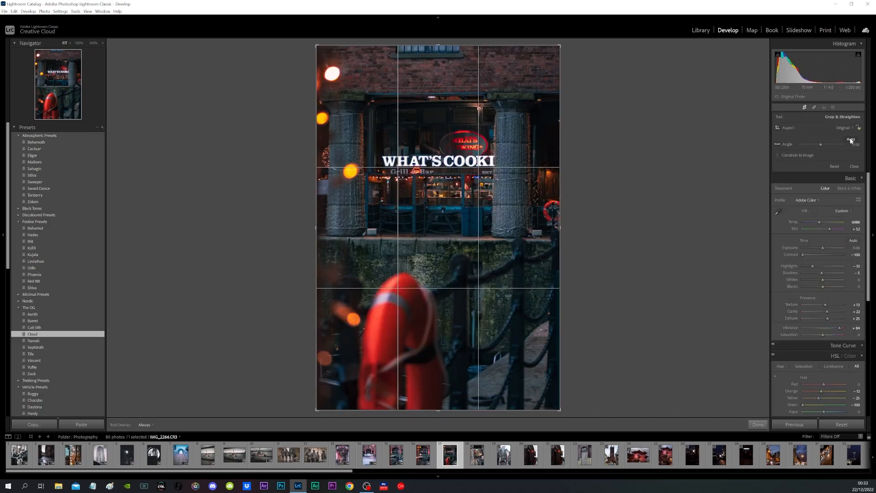
click(758, 424)
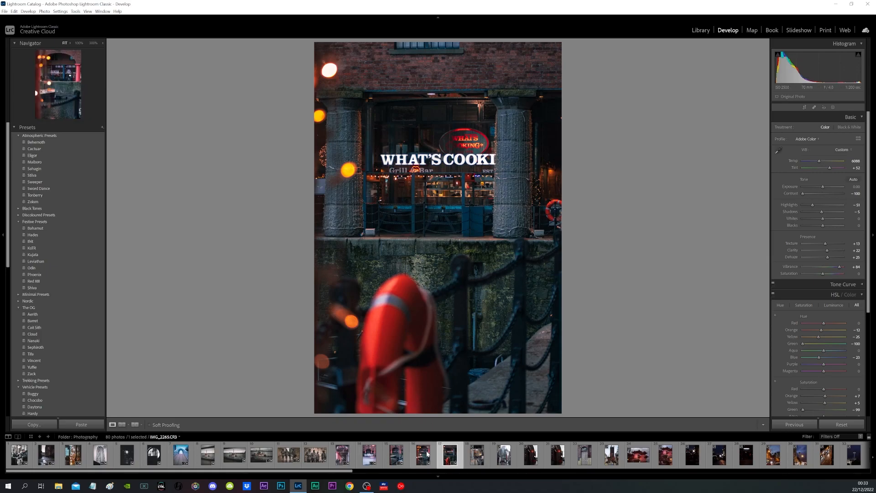
Apply The OG's Cloud preset to the Miller & Carter photo, IMG_2271.CR3, after rechecking the edited Panam, white boat and What's Cooking photos.
click(387, 459)
click(371, 456)
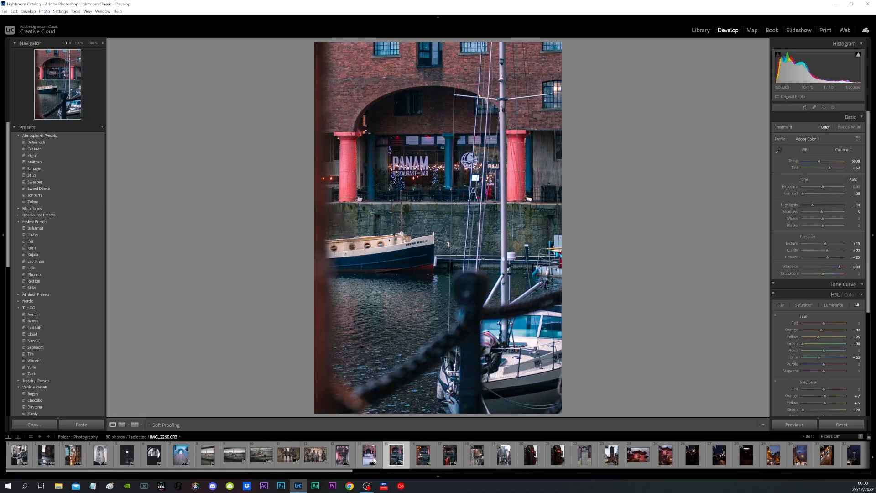
click(449, 455)
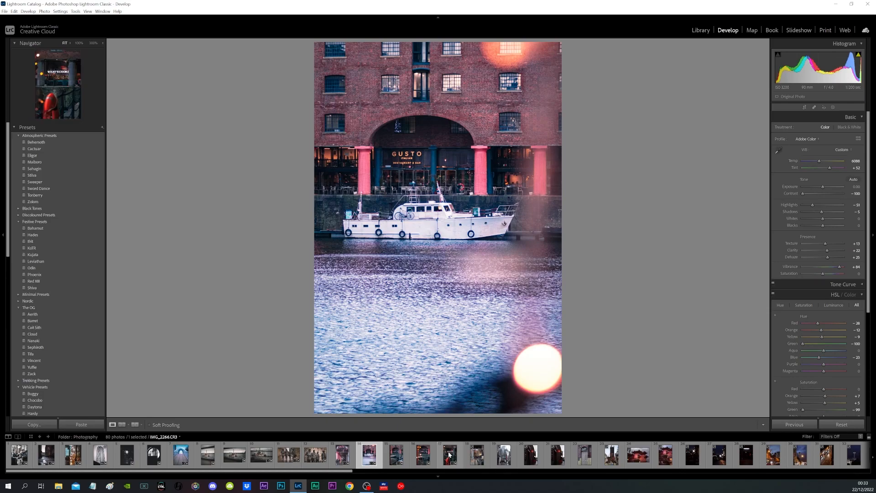
click(477, 455)
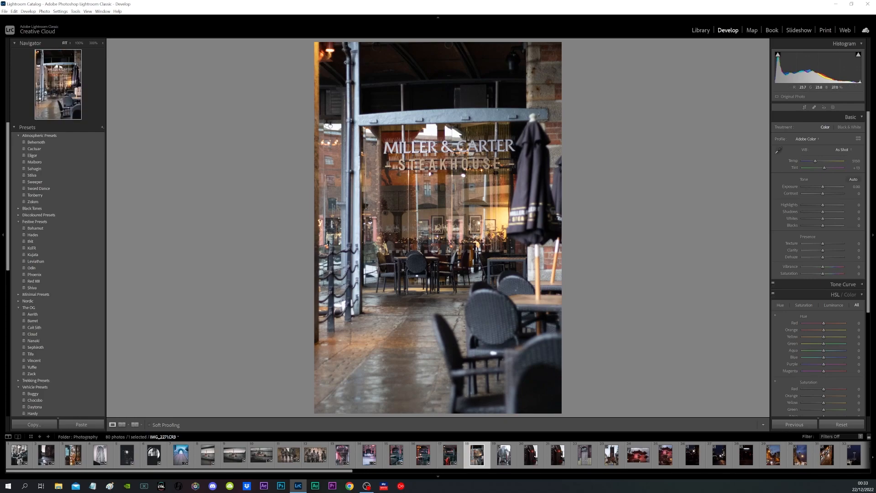
click(64, 335)
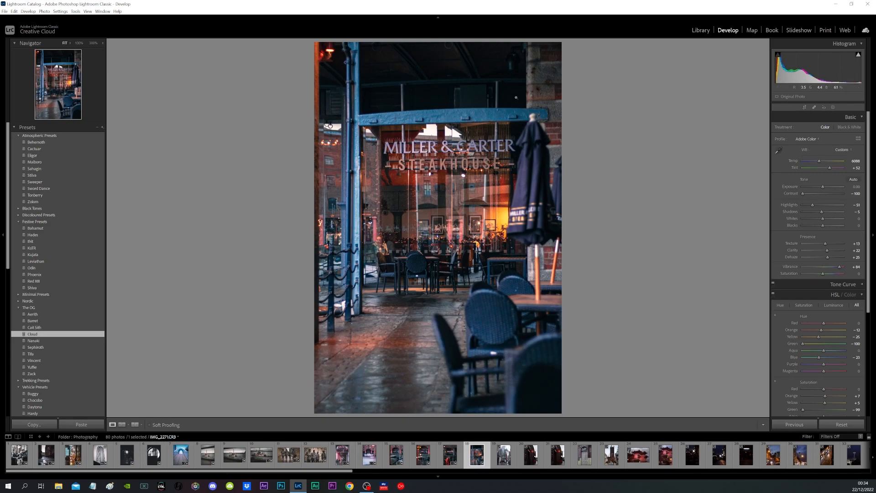
Apply The OG's Sephiroth preset to the glass tower street photo, IMG_2275.CR3, set shadows to +100 and blacks to -20, and raise the whites.
key(Right)
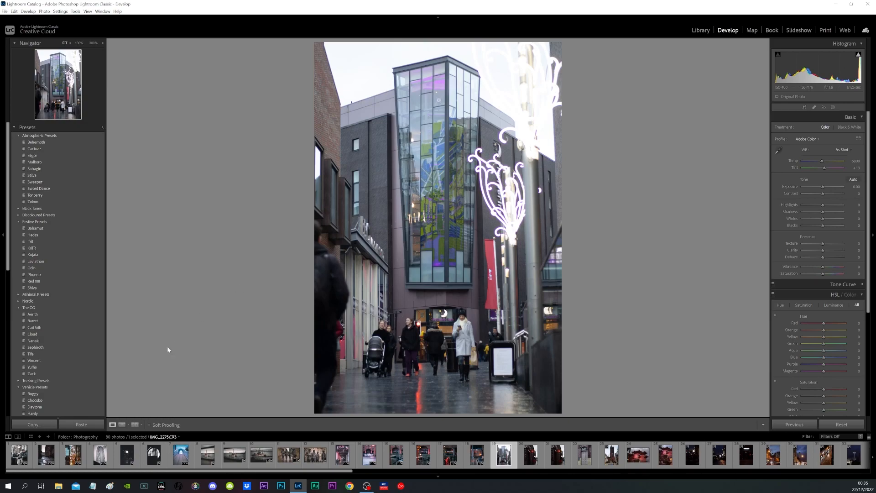
click(68, 333)
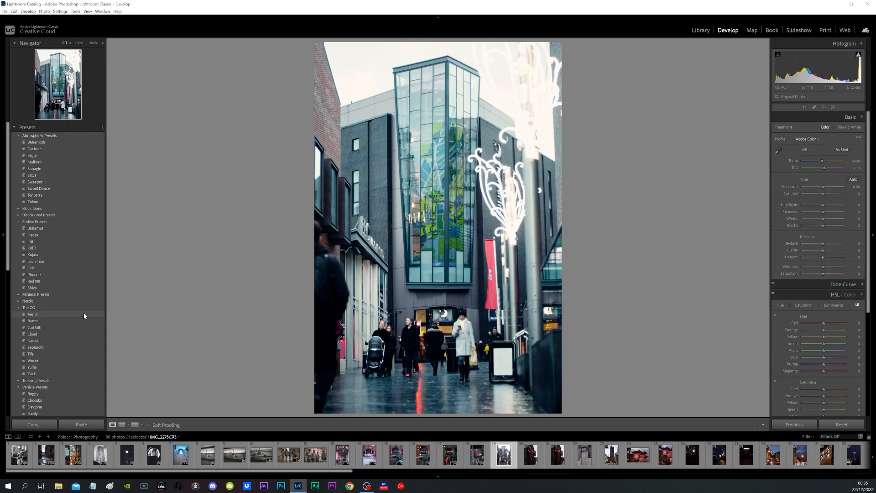
click(69, 347)
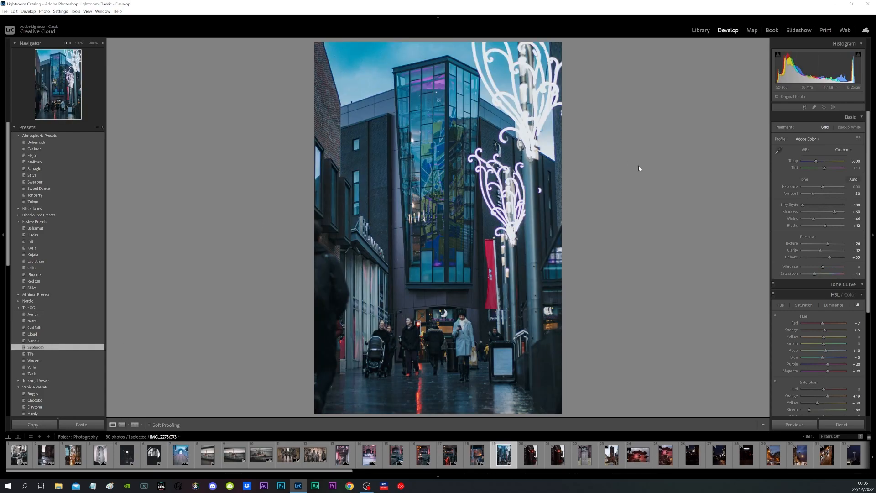
mouse_move(835, 212)
mouse_down()
mouse_move(824, 212)
mouse_move(852, 212)
mouse_up()
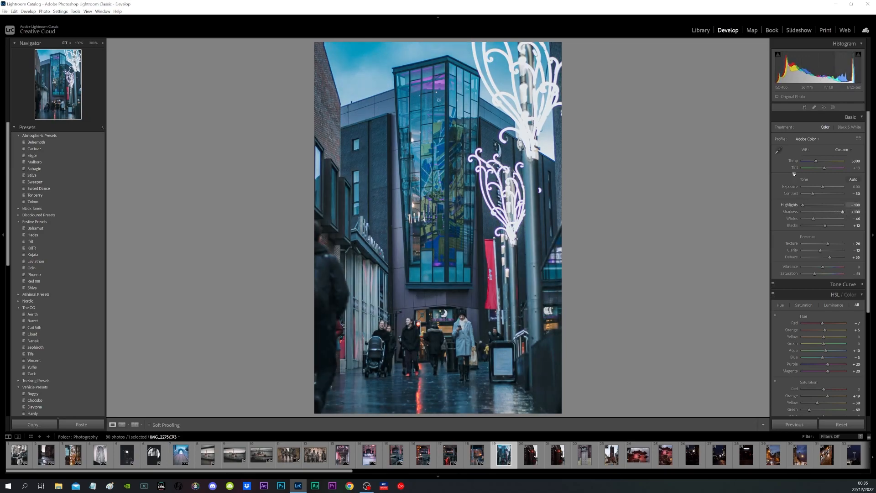
mouse_move(810, 218)
mouse_down()
mouse_move(844, 215)
mouse_move(818, 225)
mouse_up()
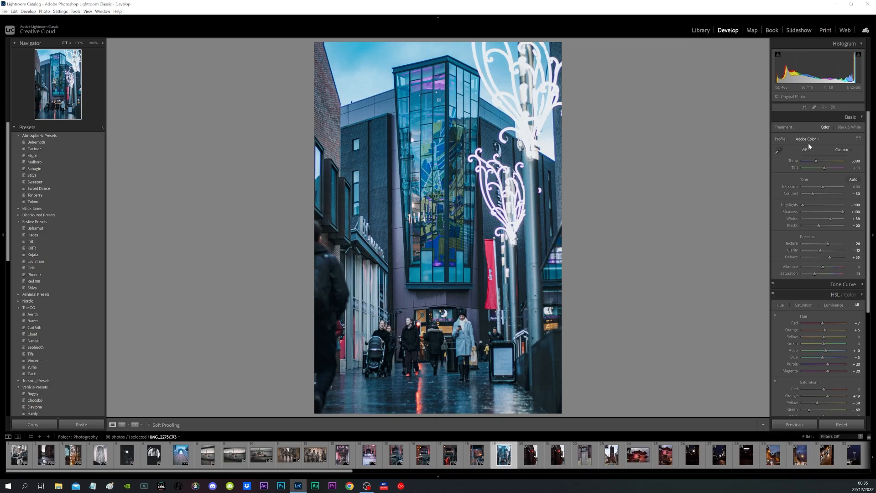
Straighten the glass tower street photo automatically.
click(805, 108)
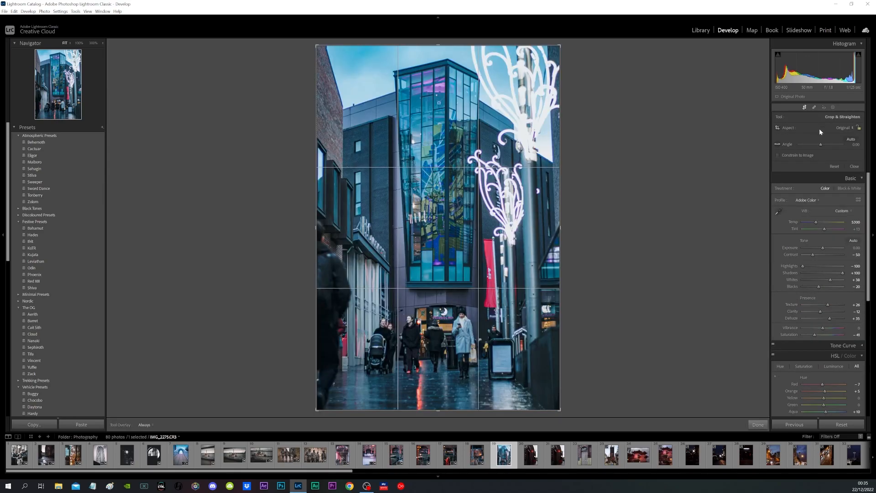
click(851, 140)
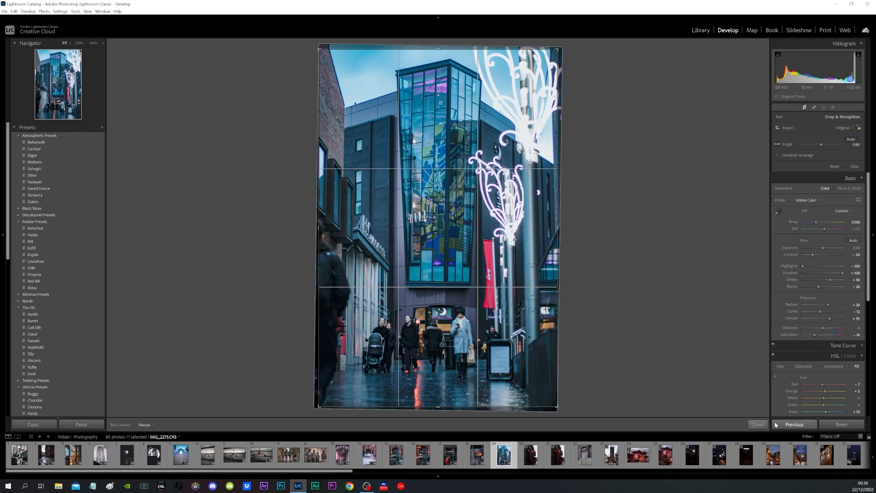
click(759, 423)
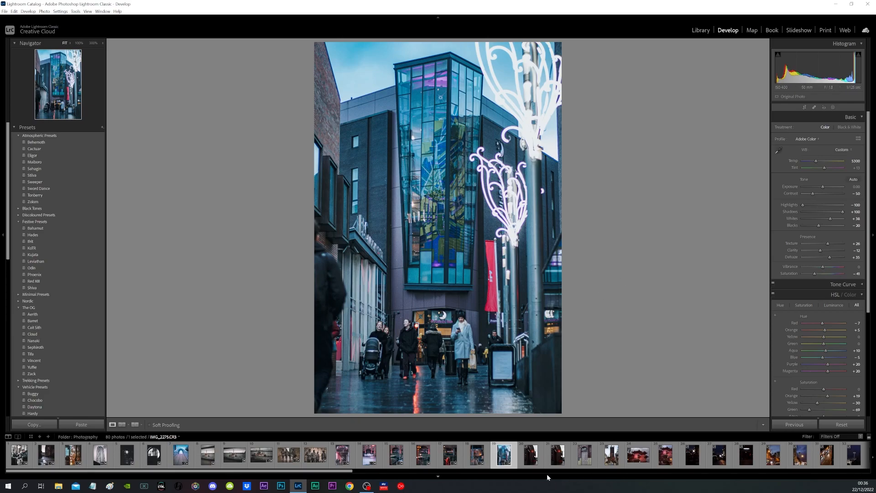
Apply the Festive Presets' Ifrit preset to the first Be At One bar photo, IMG_2276.CR3, and straighten it automatically.
click(529, 454)
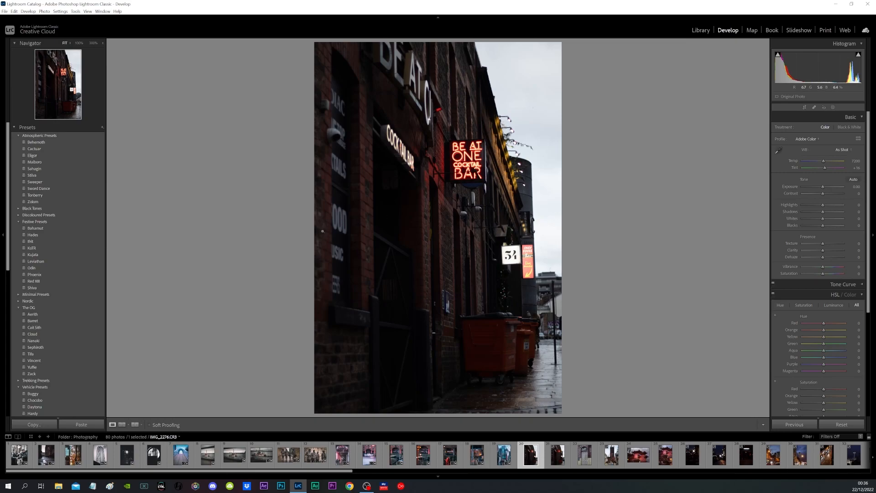
click(89, 332)
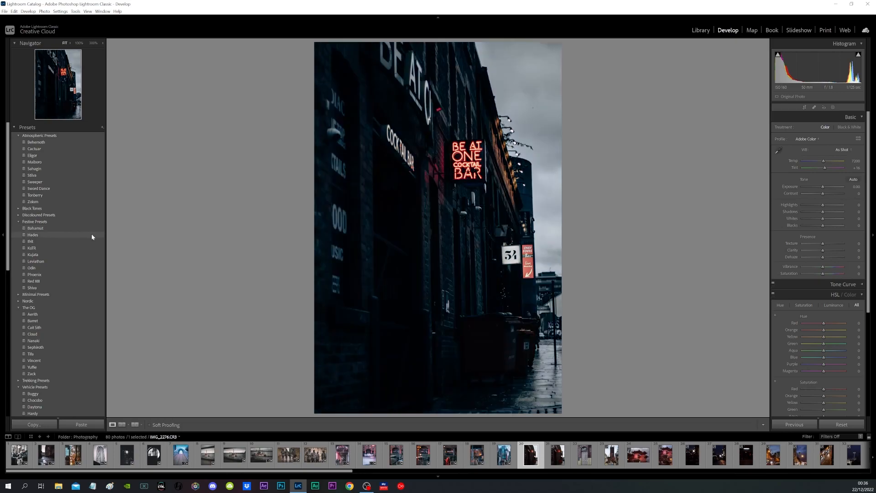
click(89, 242)
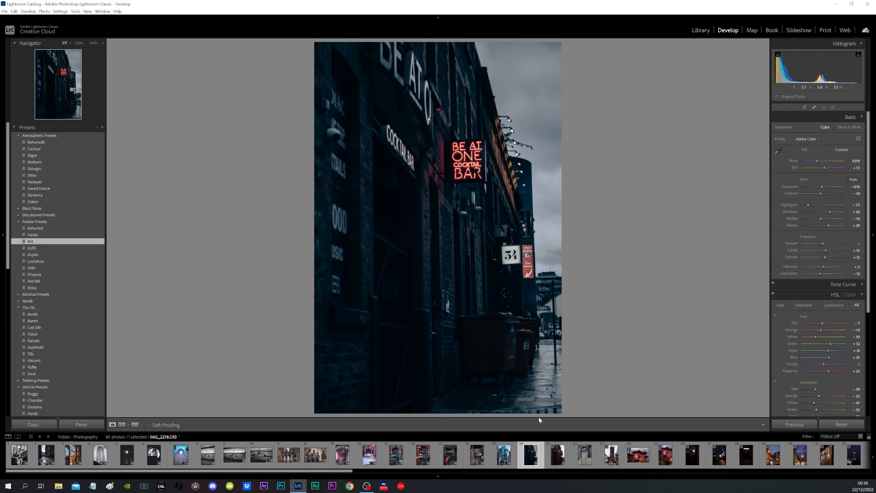
click(805, 108)
click(850, 139)
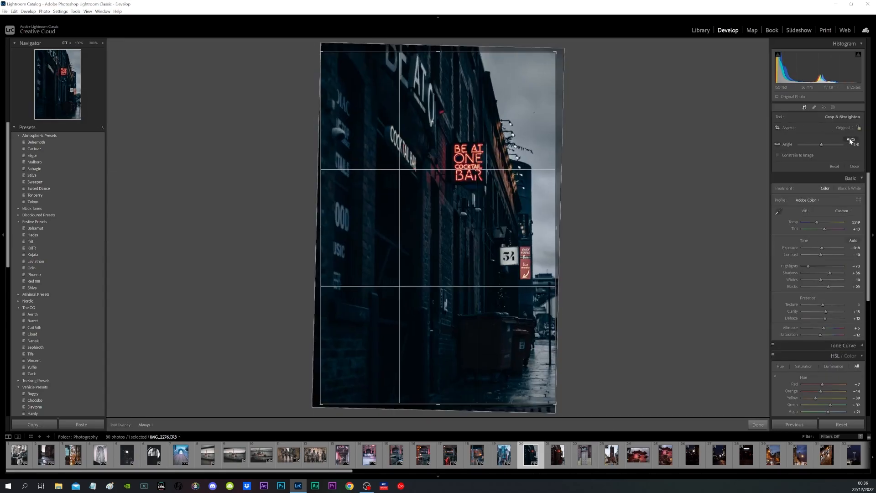
click(755, 425)
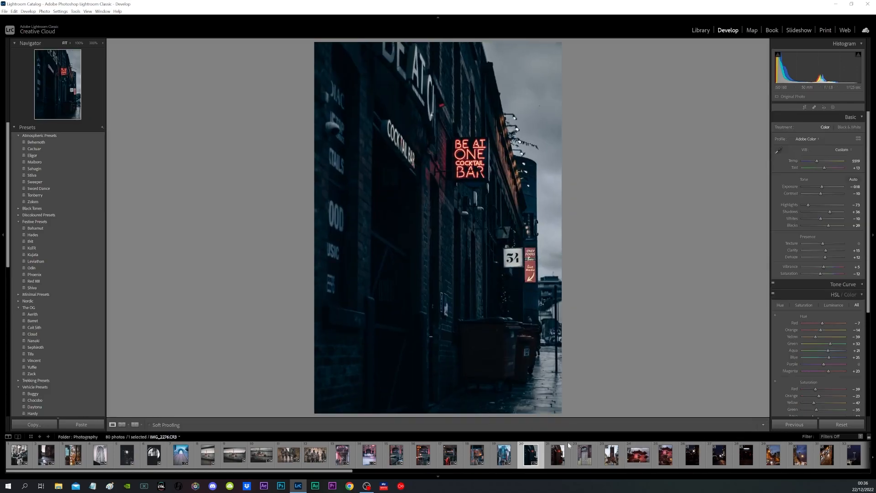
View the second Be At One bar photo and move on to the photo after it.
click(561, 456)
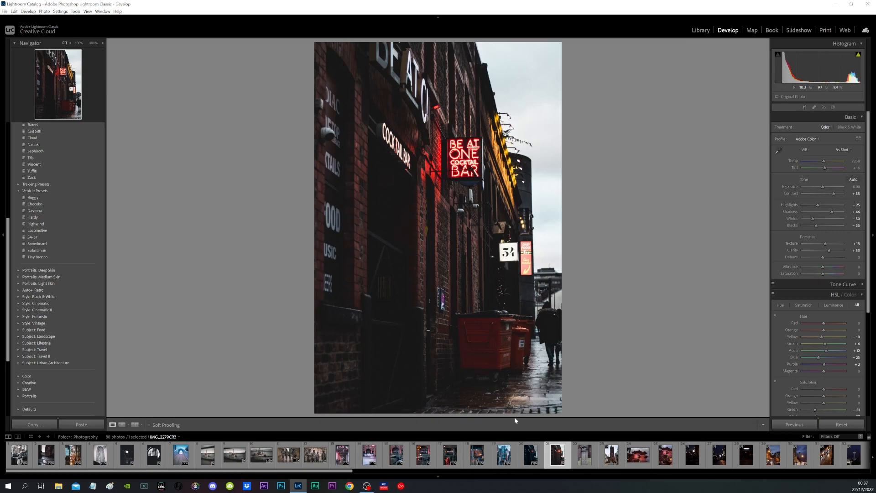
click(586, 455)
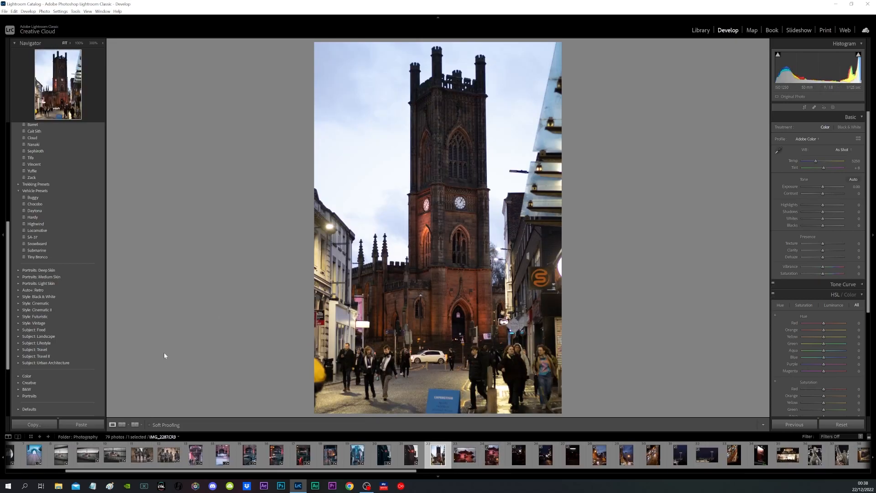
Try automatic straightening on the church tower photo, IMG_2287.CR3, and undo it.
click(804, 107)
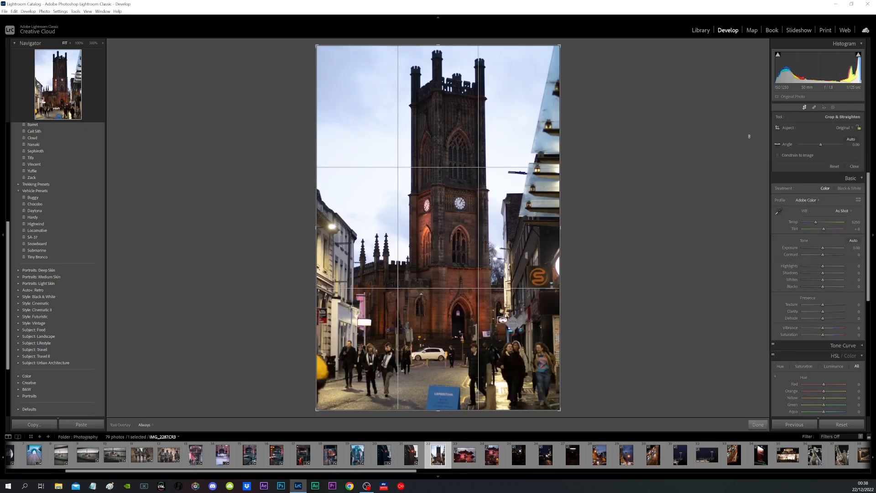
click(851, 139)
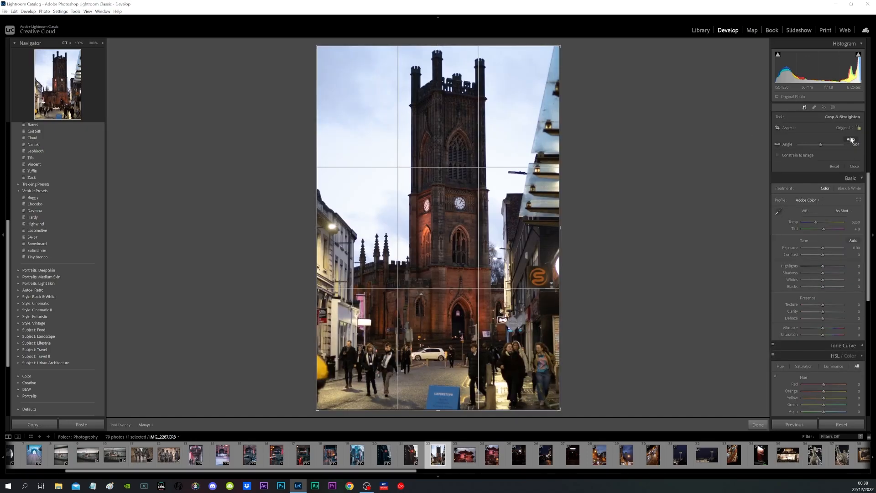
click(756, 425)
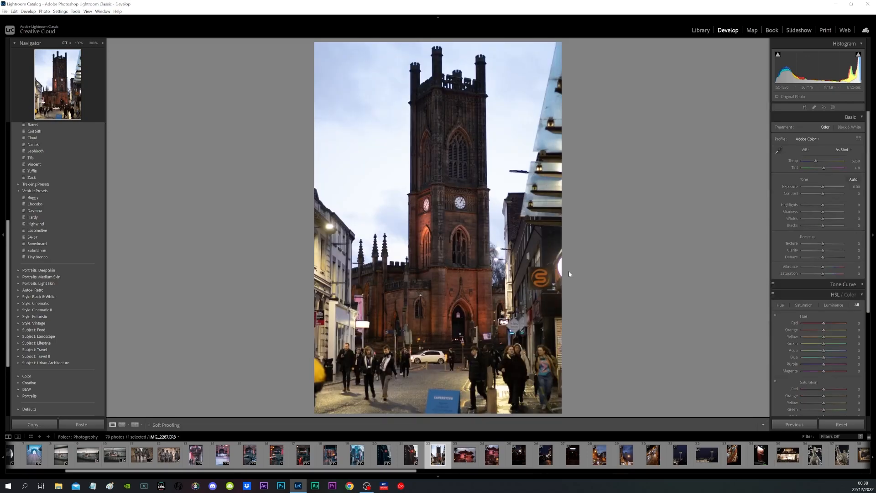
key(ctrl+z)
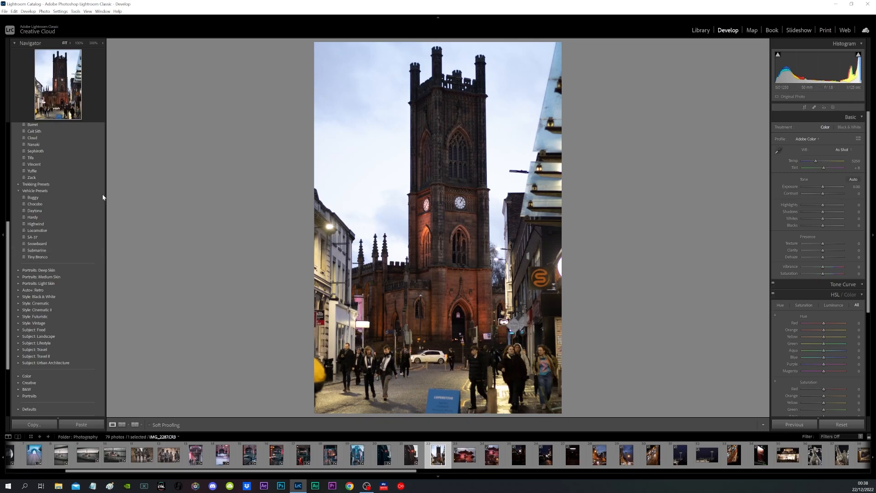
Apply The OG's Sephiroth preset to the church tower photo, IMG_2287.CR3.
scroll(83, 187, up, 2)
click(86, 200)
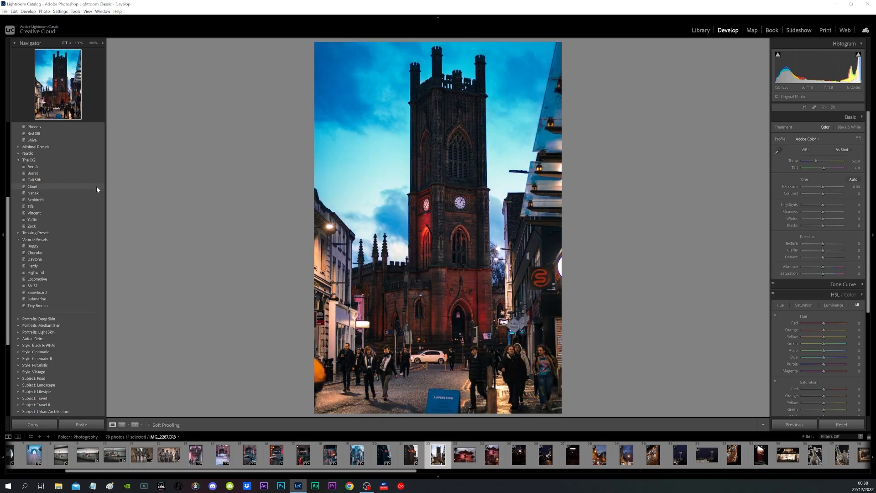
click(100, 199)
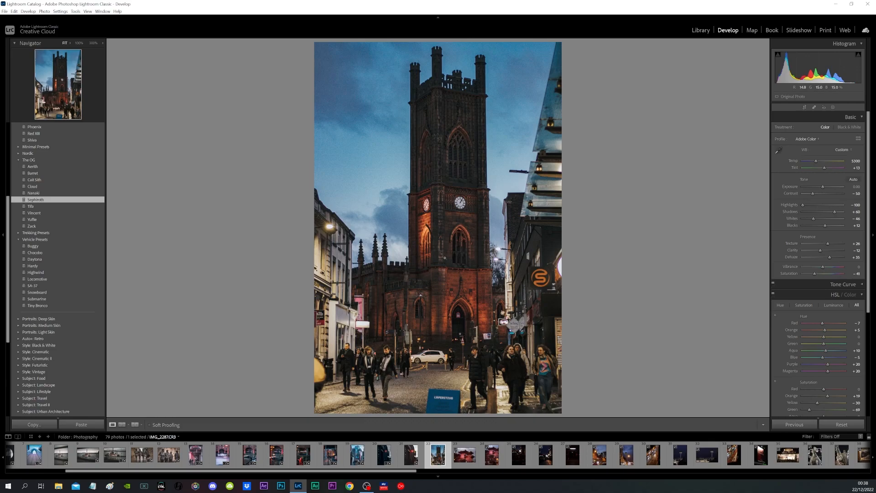
Compare the landscape photo of the Chinese arch, IMG_2296.CR3, with the portrait version, IMG_2297.CR3.
click(467, 452)
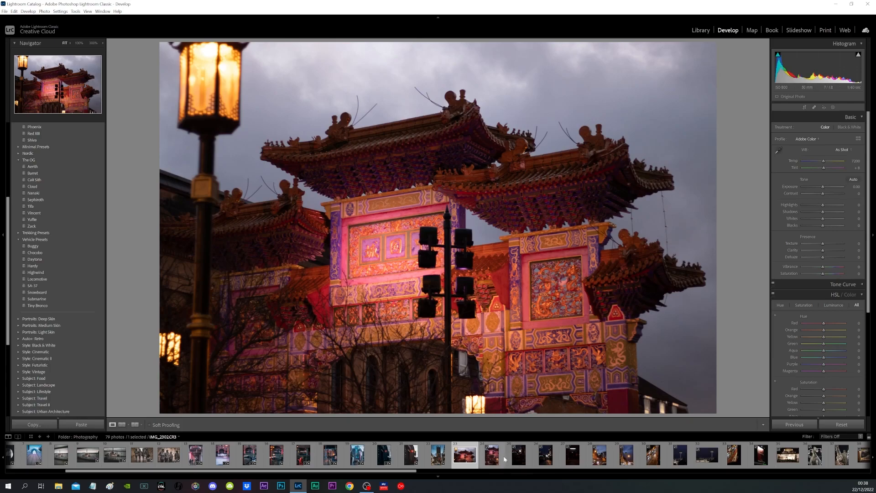
key(Right)
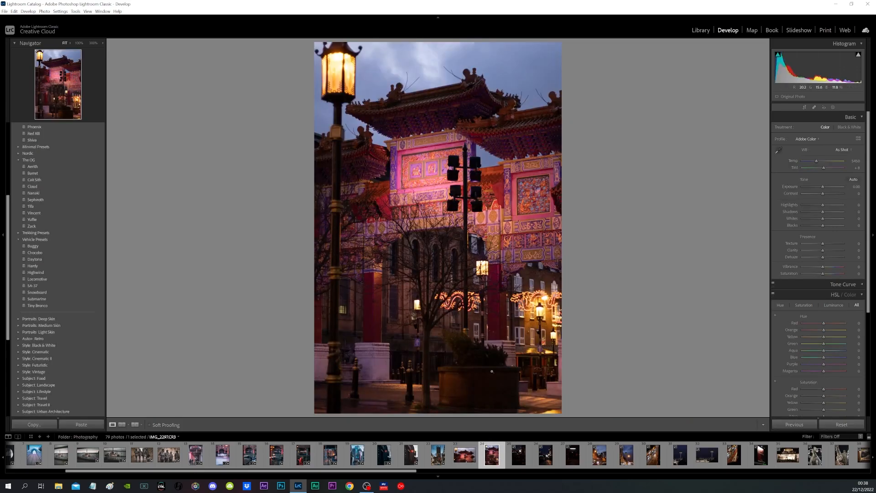
click(475, 454)
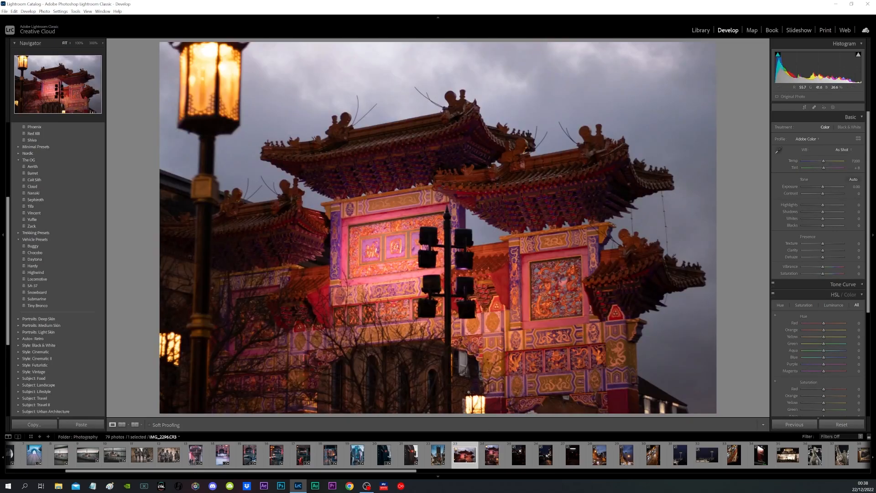
click(488, 456)
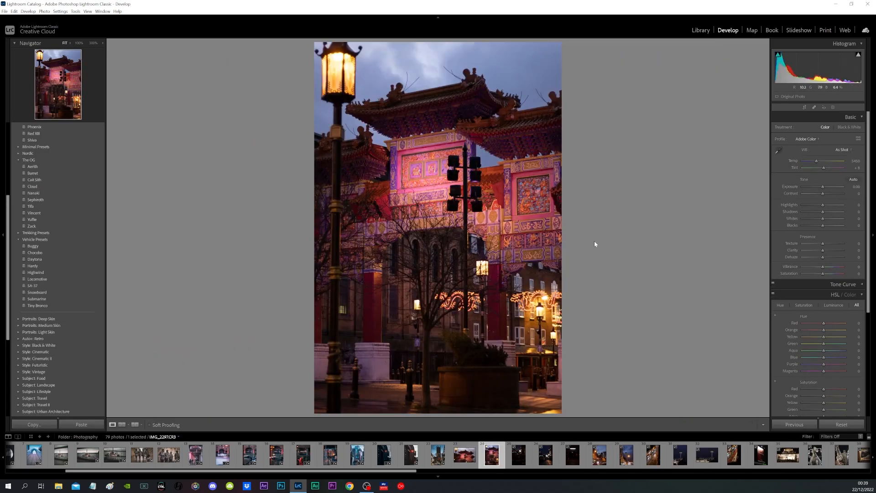
Try automatic straightening on the portrait Chinese arch photo, IMG_2297.CR3, and undo it.
key(r)
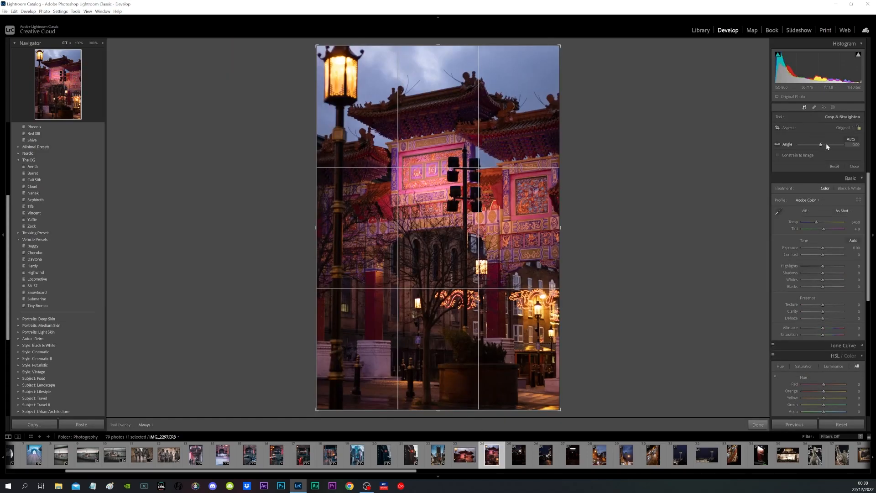
click(850, 139)
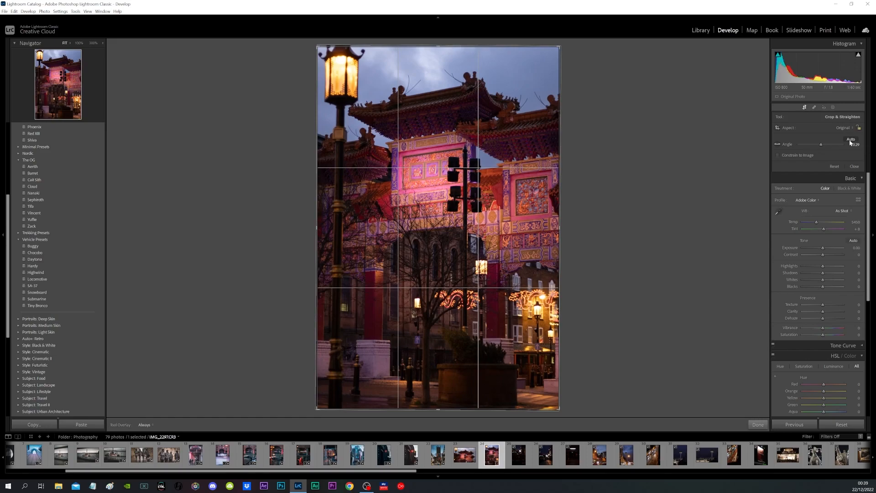
click(758, 424)
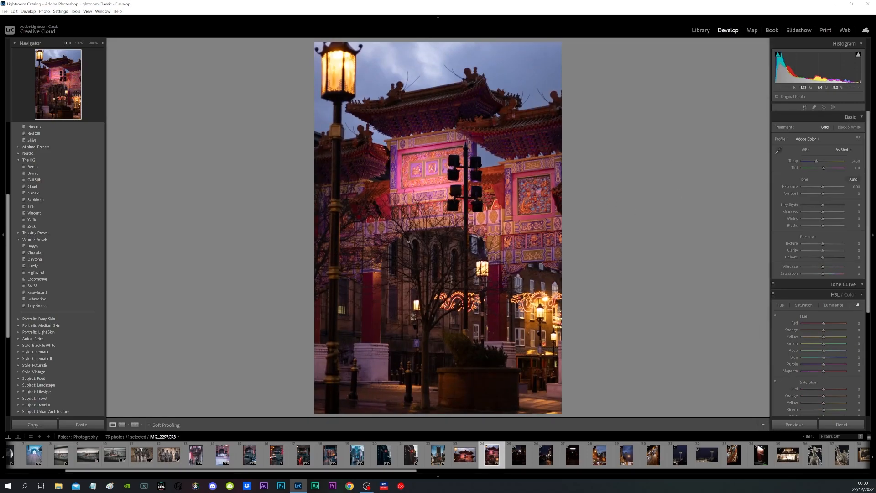
key(ctrl+z)
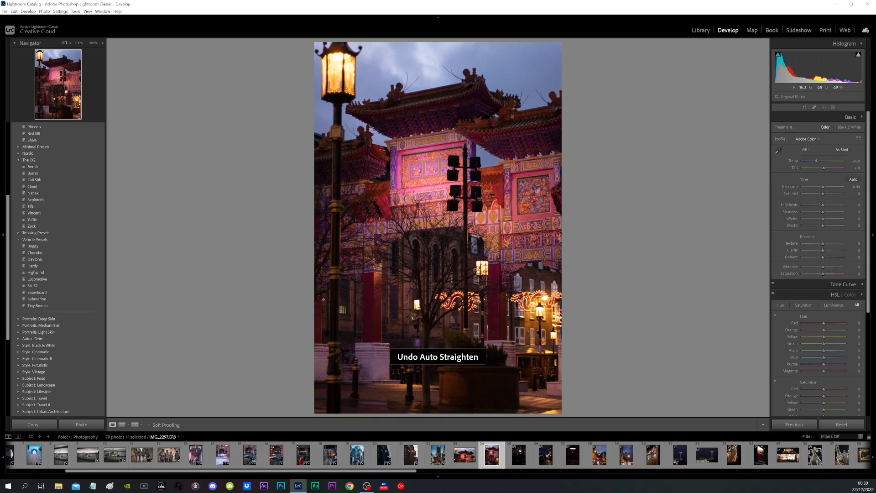
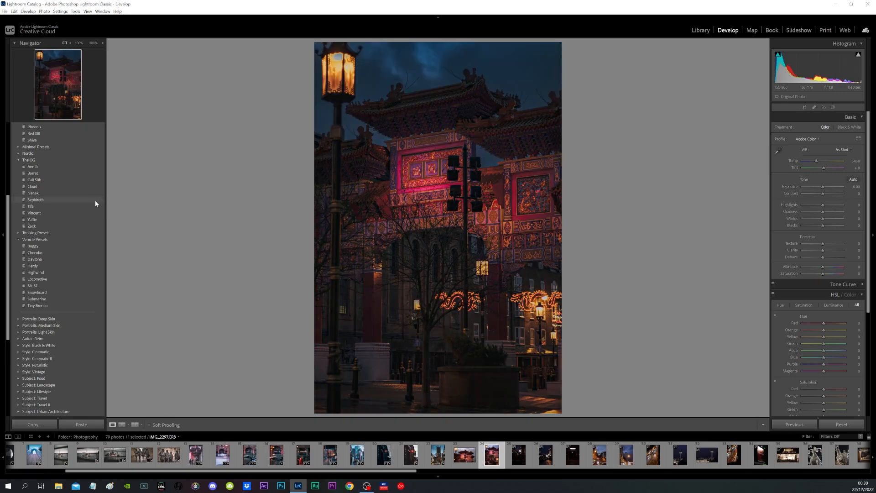
Apply The OG's Sephiroth preset to the portrait arch photo, IMG_2297.CR3, and inspect the lantern's blown-out highlight at 100%.
click(94, 201)
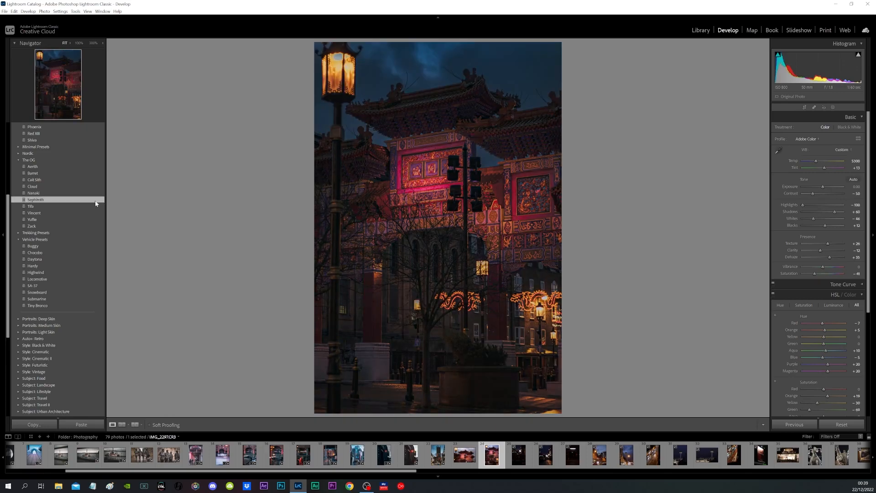
click(339, 62)
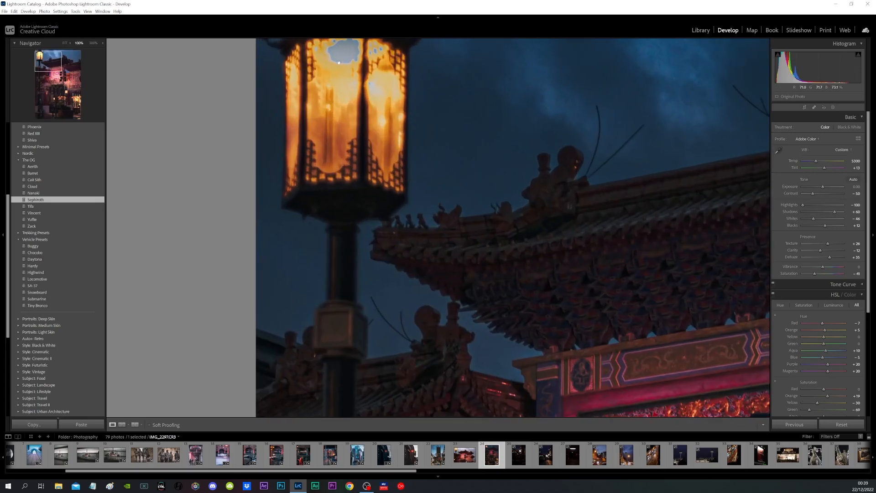
drag(340, 43, 344, 215)
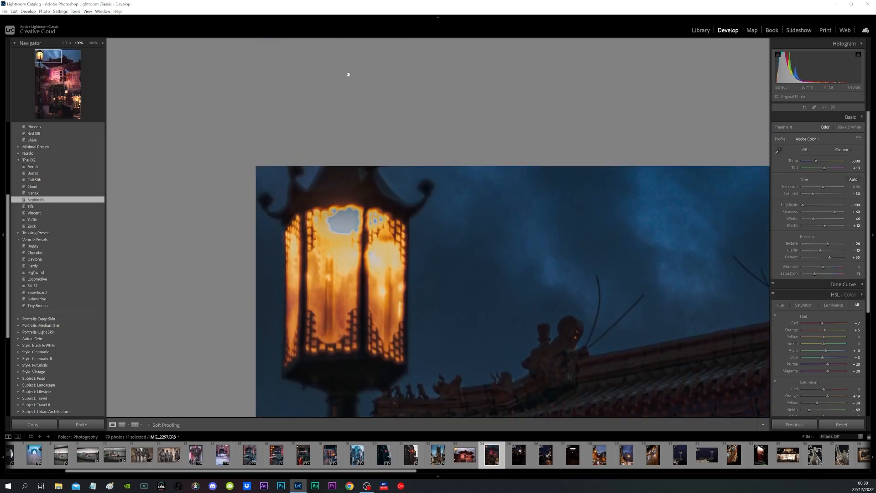
drag(350, 222, 346, 143)
click(349, 229)
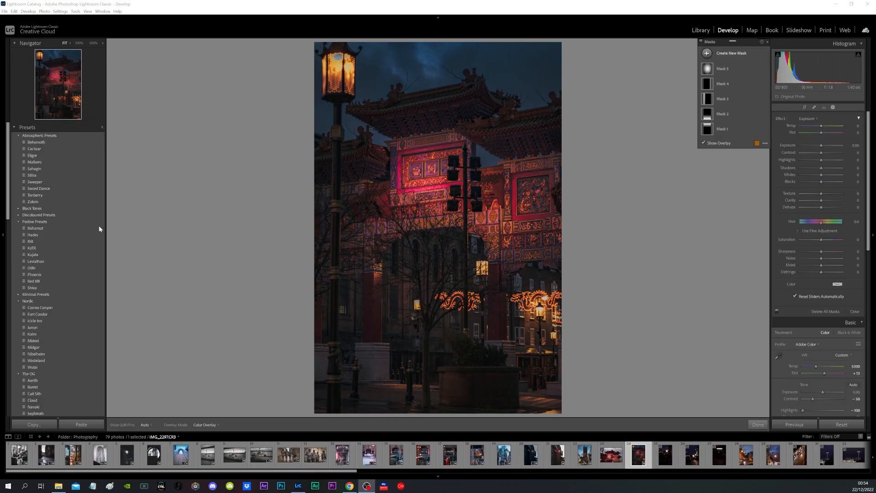
Paint a new brush mask of about size 3 over the lantern's blown-out highlight and adjust the mask's colour.
click(733, 55)
click(737, 89)
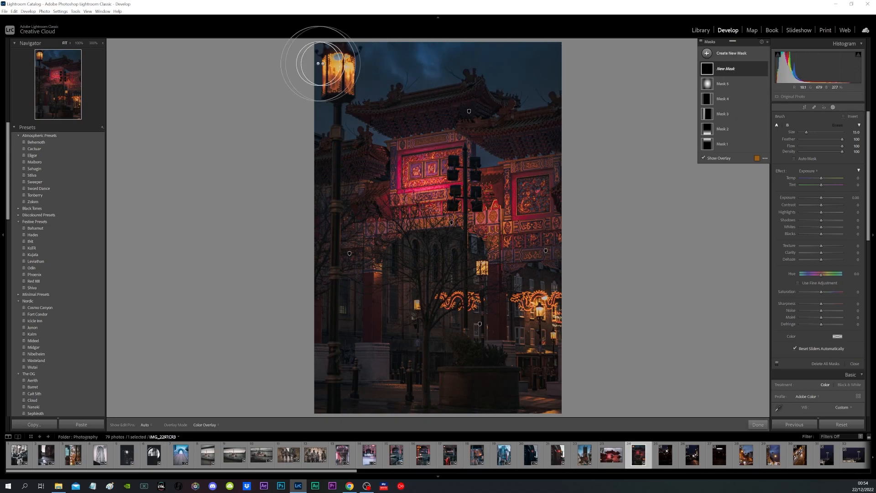
scroll(336, 58, up, 1)
scroll(337, 57, down, 3)
scroll(337, 57, down, 6)
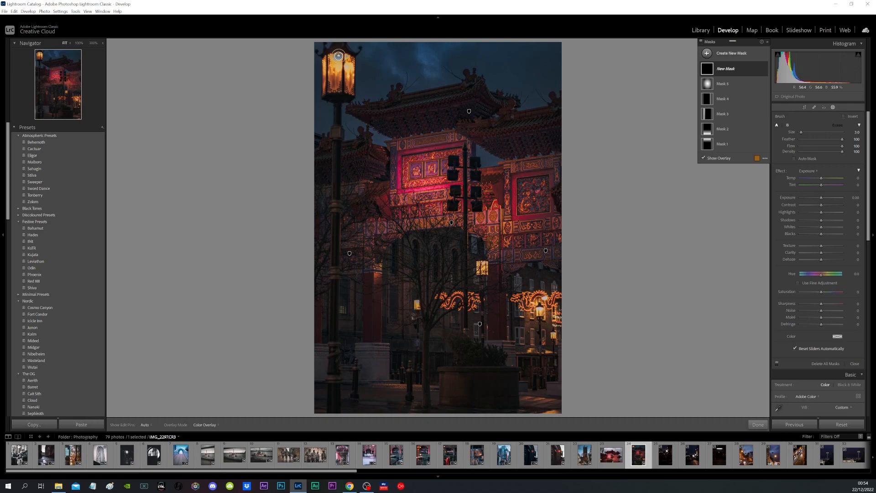
scroll(338, 56, up, 1)
click(338, 57)
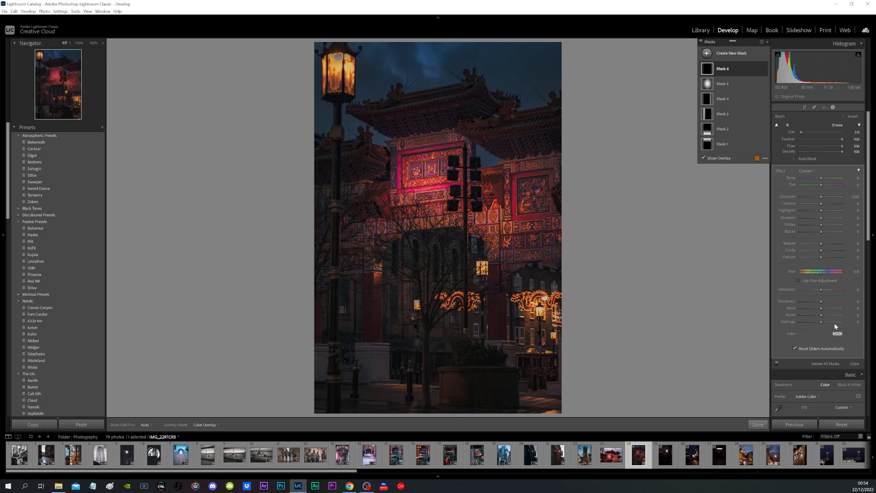
key(o)
drag(838, 318, 856, 316)
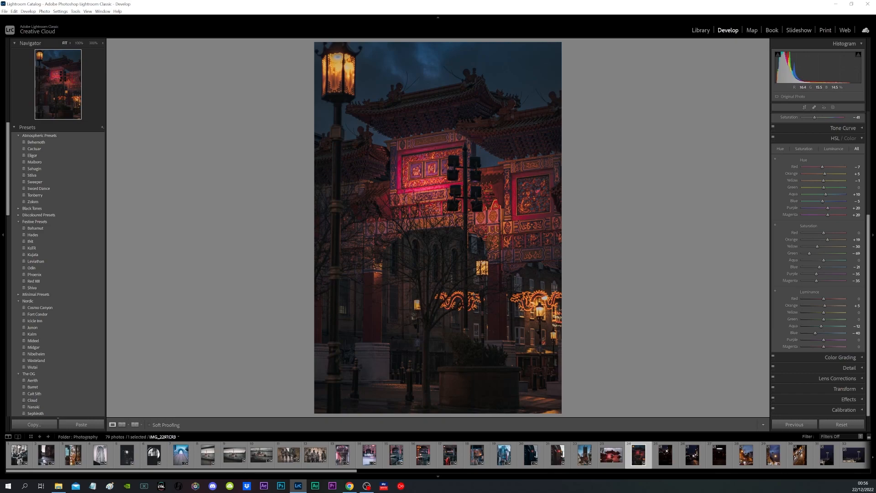
Move on to the dark Chinatown street photo, IMG_2302.CR3, and set its shadows to +75, whites to -76 and blacks to +91.
click(612, 455)
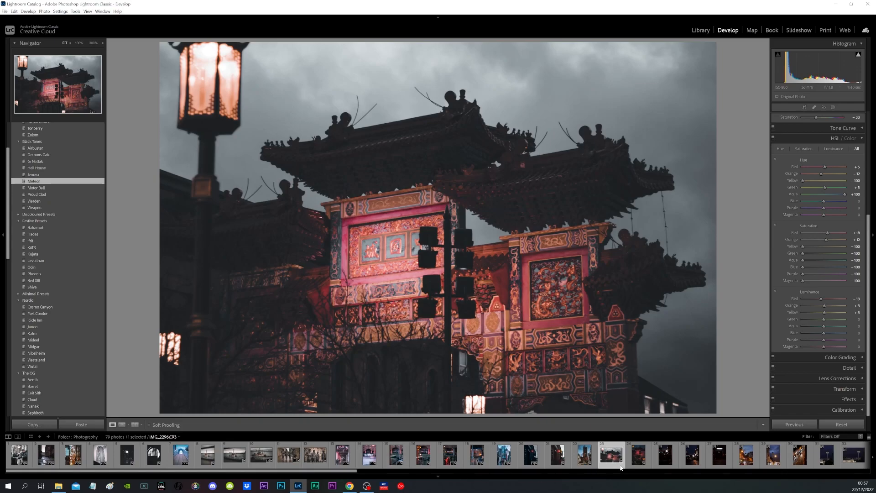
click(639, 456)
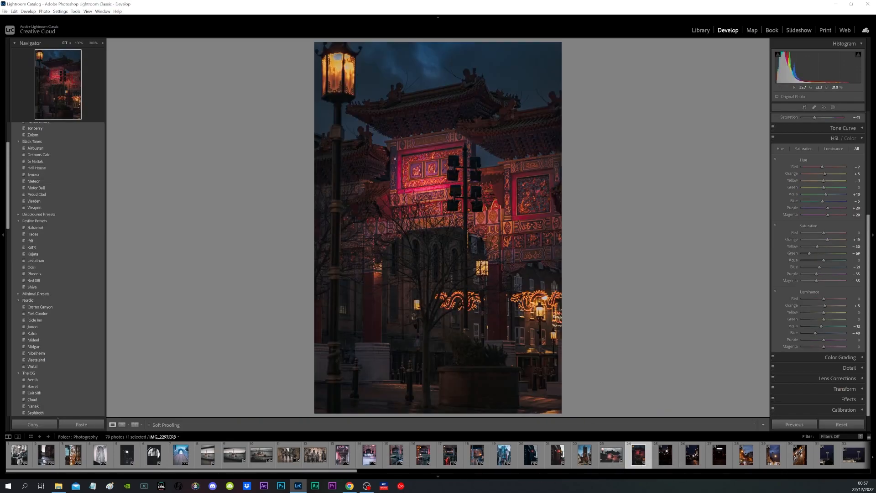
key(Right)
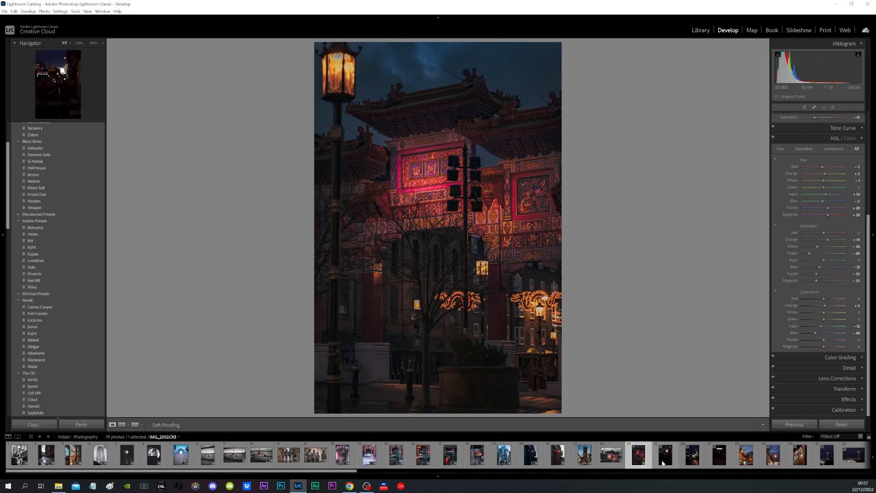
scroll(837, 207, up, 3)
drag(823, 218, 841, 223)
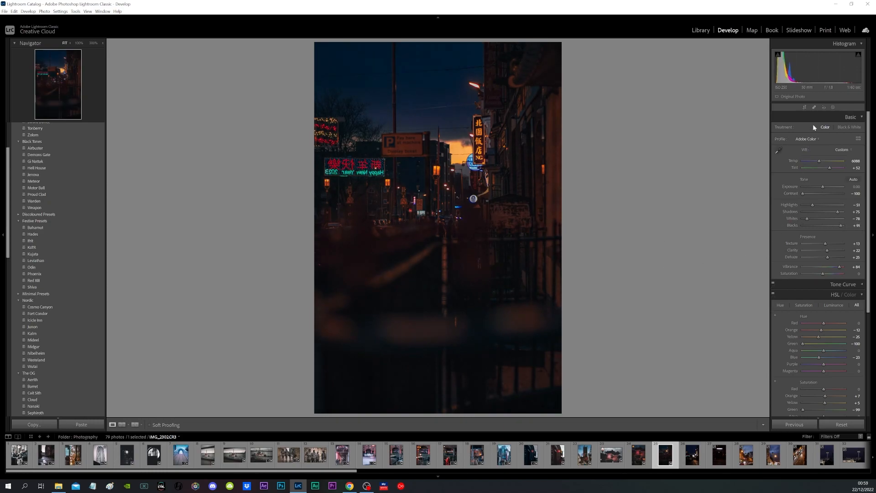
Crop the Chinatown street photo, IMG_2302.CR3, to the 4 x 5 / 8 x 10 aspect ratio and reposition the photo within the frame.
click(805, 108)
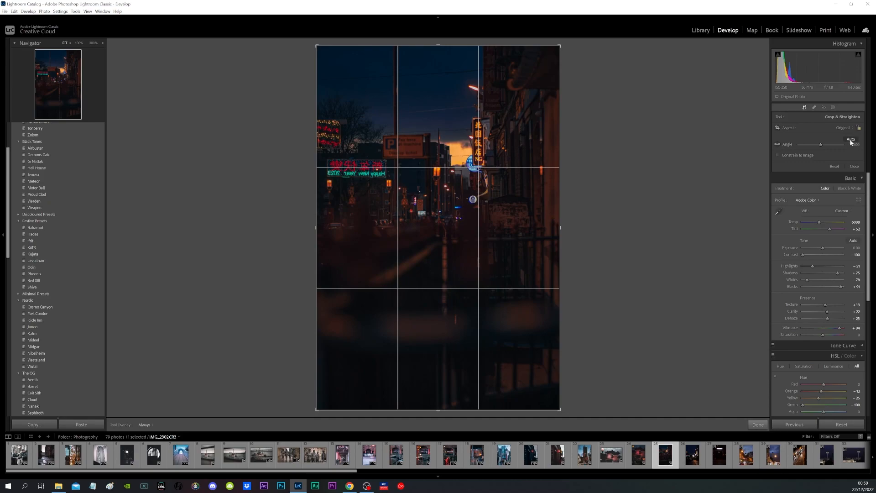
click(844, 128)
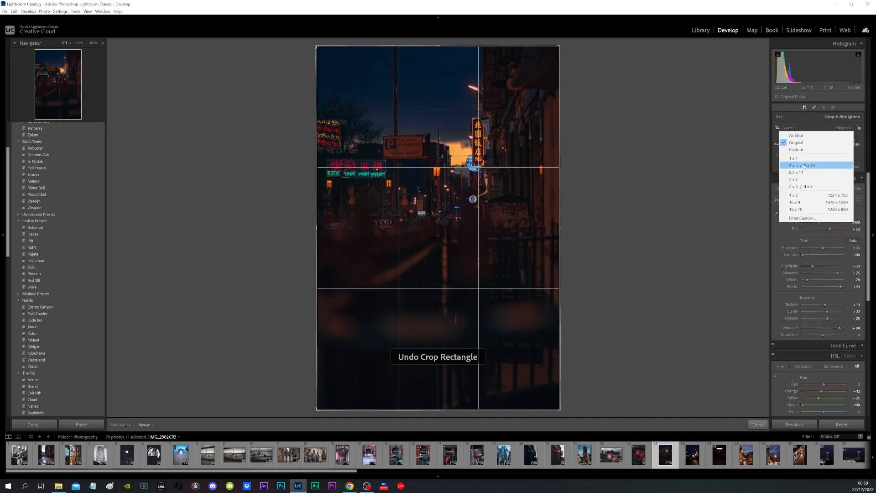
click(804, 166)
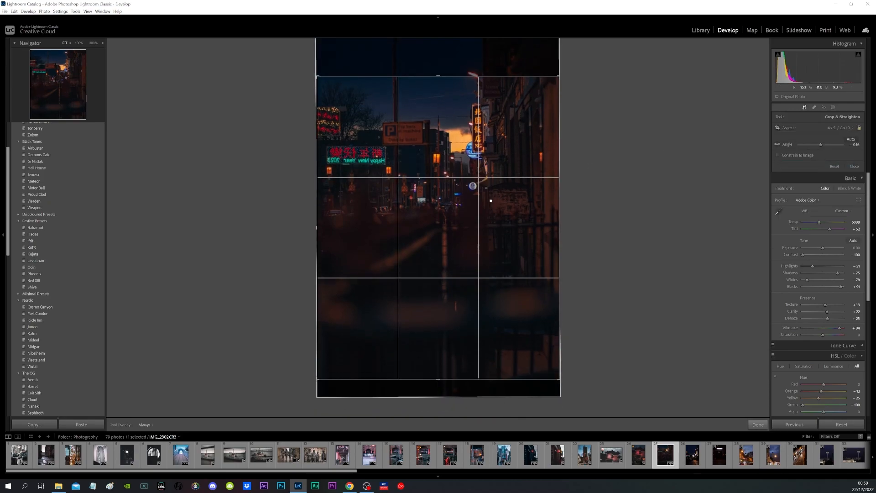
drag(488, 243, 497, 228)
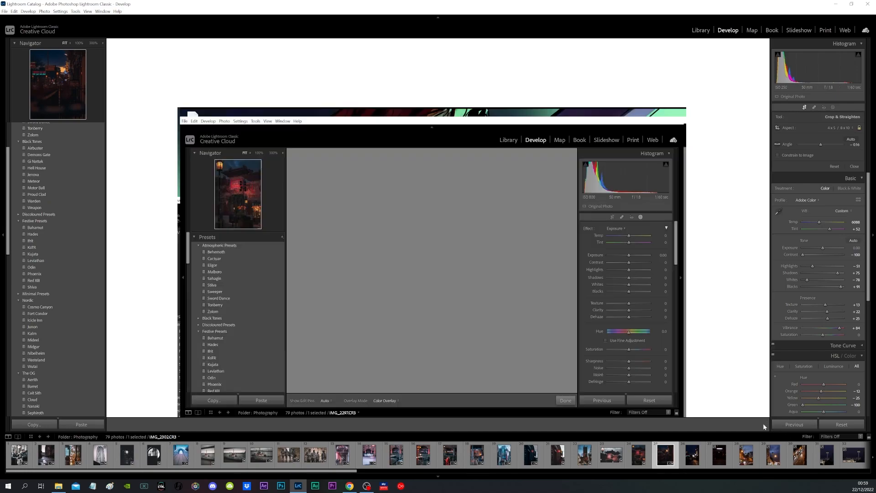
click(763, 423)
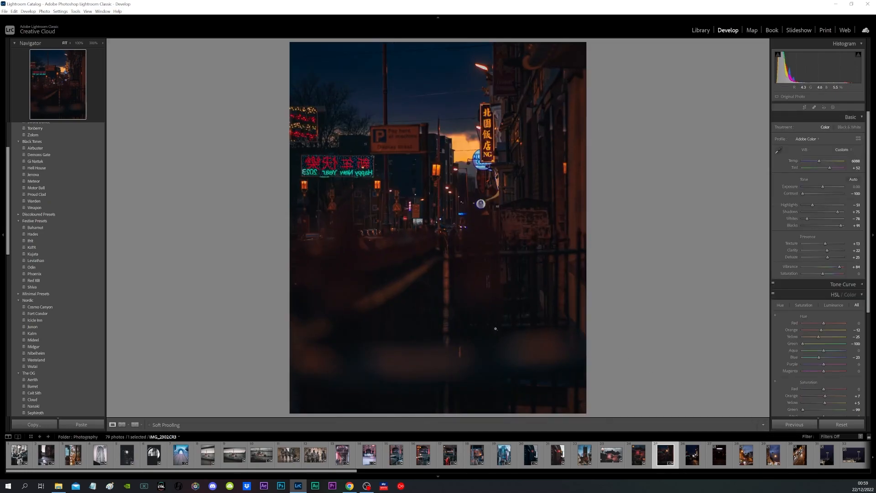
Apply The OG's Cloud preset to IMG_2303.CR3 and set highlights to -75, shadows to +100, whites to +2 and blacks to +31.
click(639, 457)
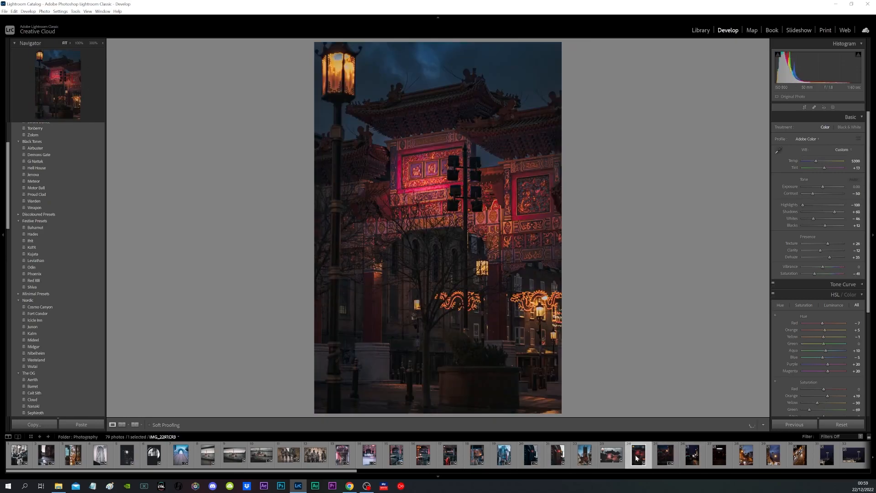
click(687, 456)
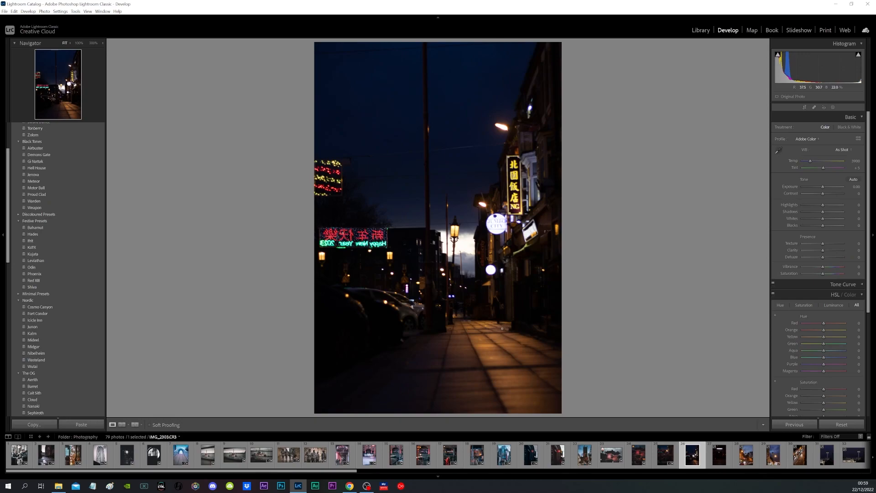
click(33, 400)
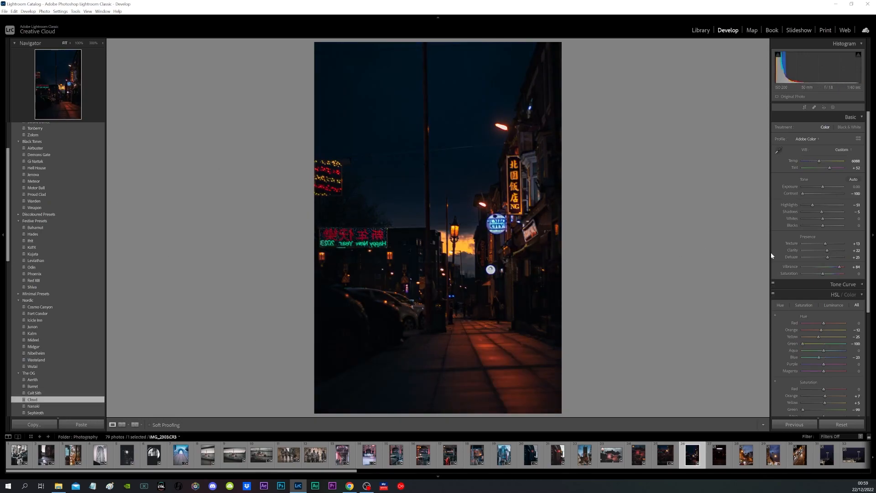
drag(813, 205, 830, 225)
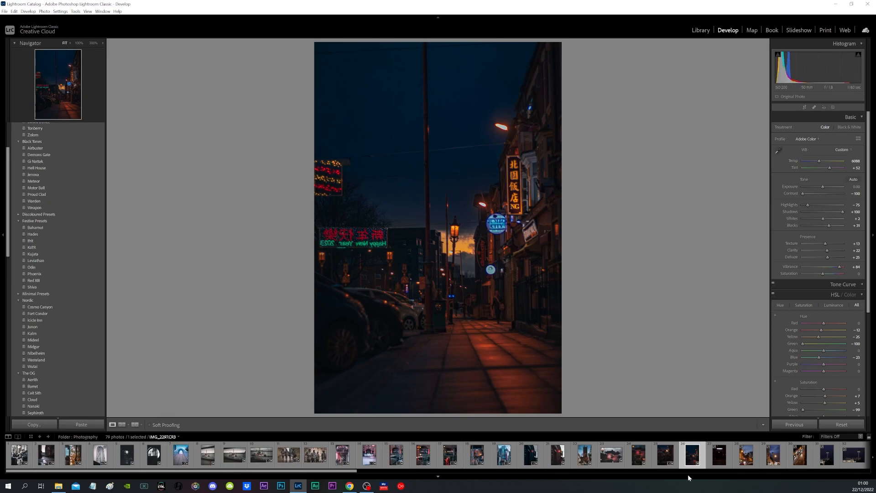
Compare the night bus stop street photo with the long-exposure light-trail shot of the same street, IMG_2321.CR3.
click(726, 460)
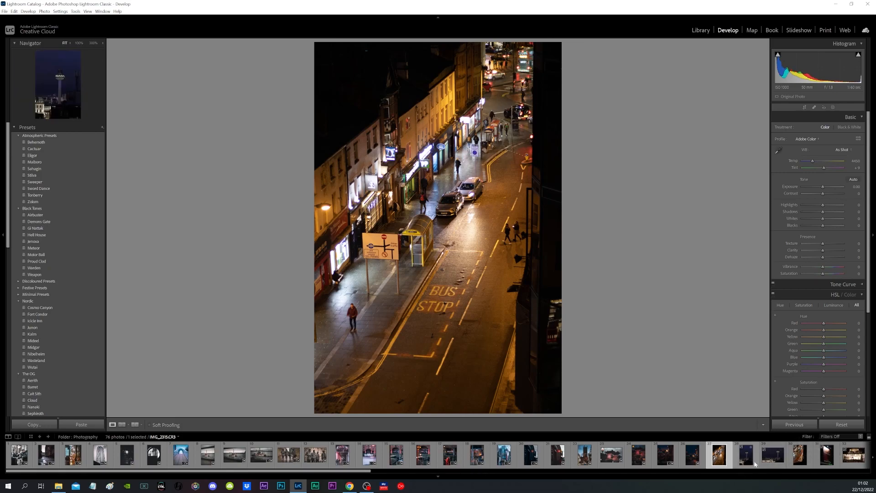
click(801, 458)
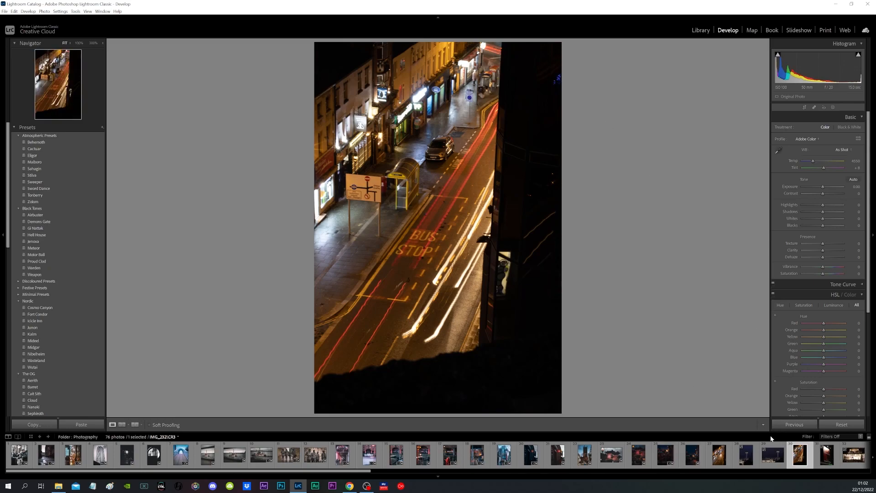
click(722, 464)
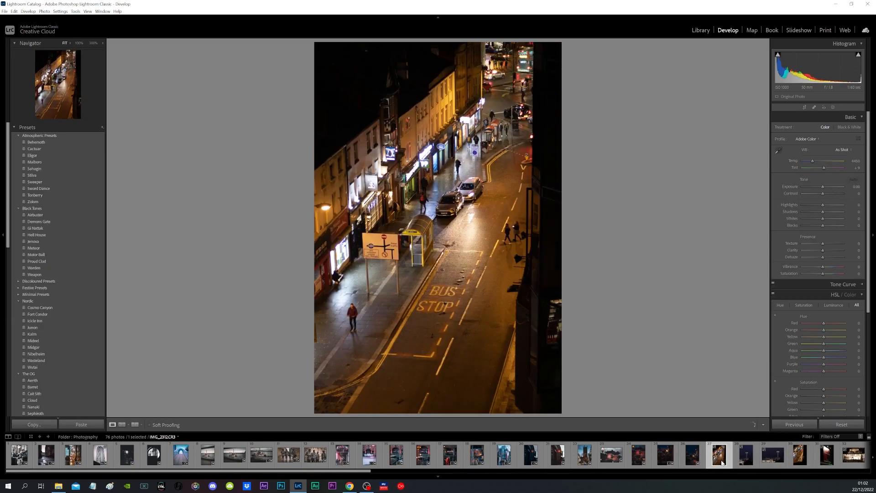
Auto-straighten the long-exposure light-trail photo of the bus stop street, IMG_2321.CR3.
click(797, 456)
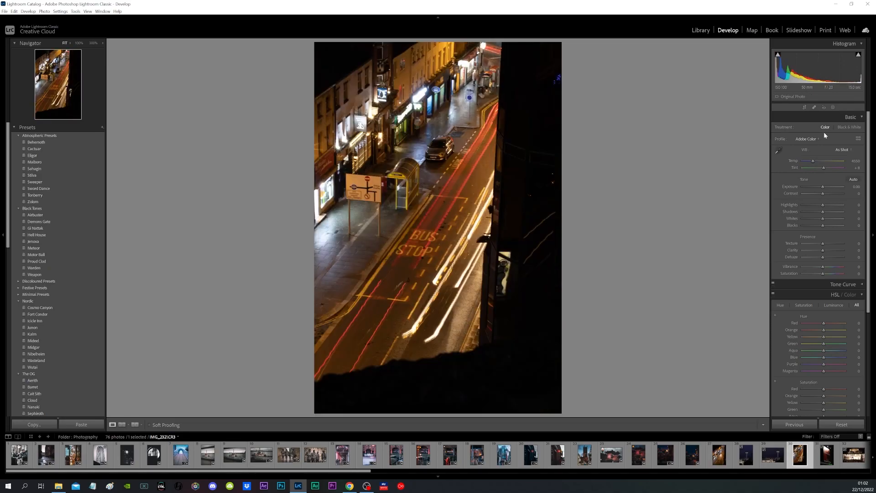
click(805, 107)
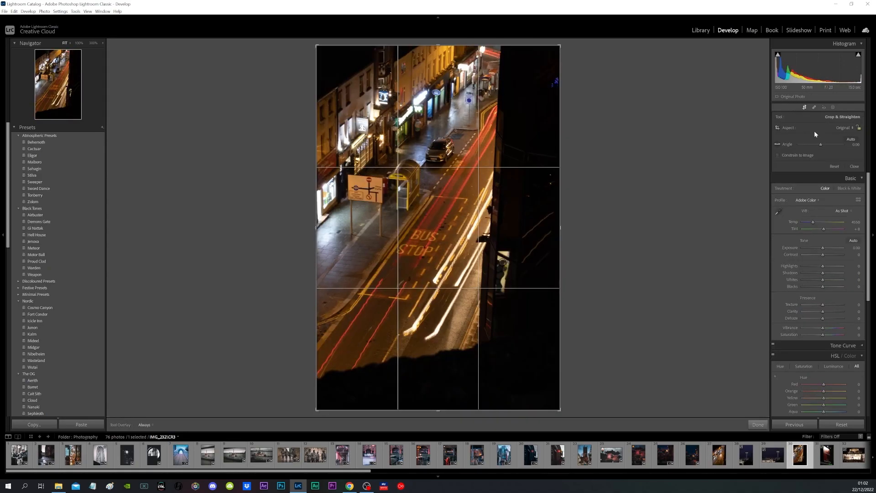
click(851, 140)
click(761, 424)
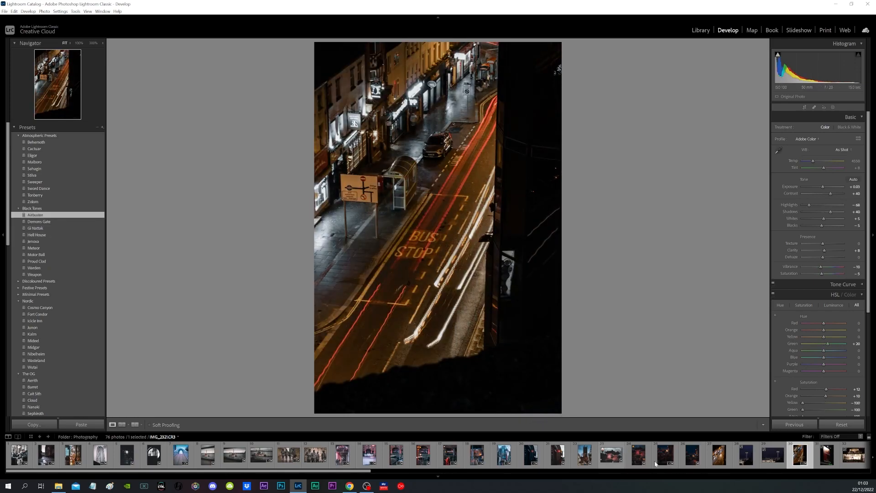
Review the edits on the photos from the JÜRGEN billboard, IMG_2324.CR3, through the Crispy Pig stall and horse statues to the bar scene, IMG_2331.CR3.
click(828, 453)
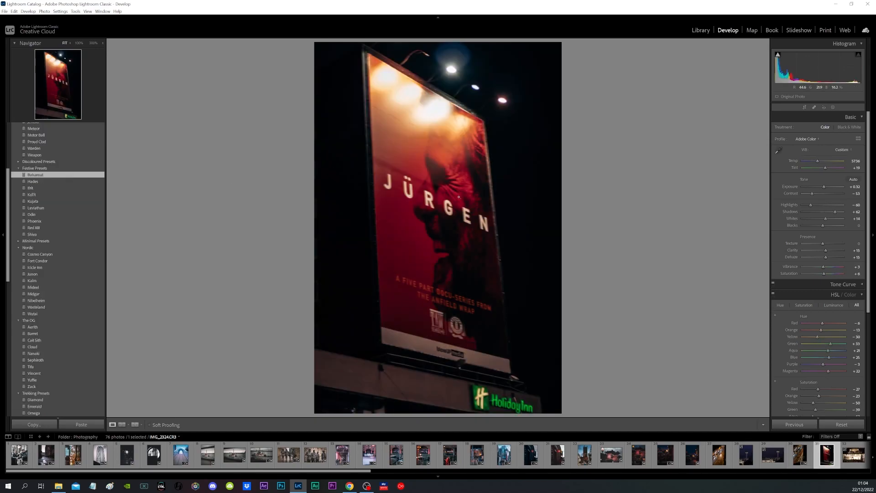
click(854, 454)
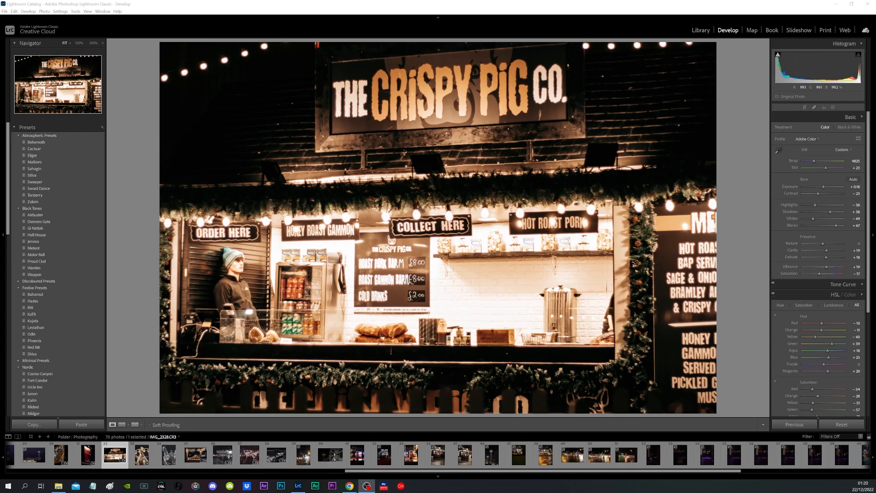
scroll(75, 292, down, 5)
scroll(45, 234, up, 5)
click(142, 454)
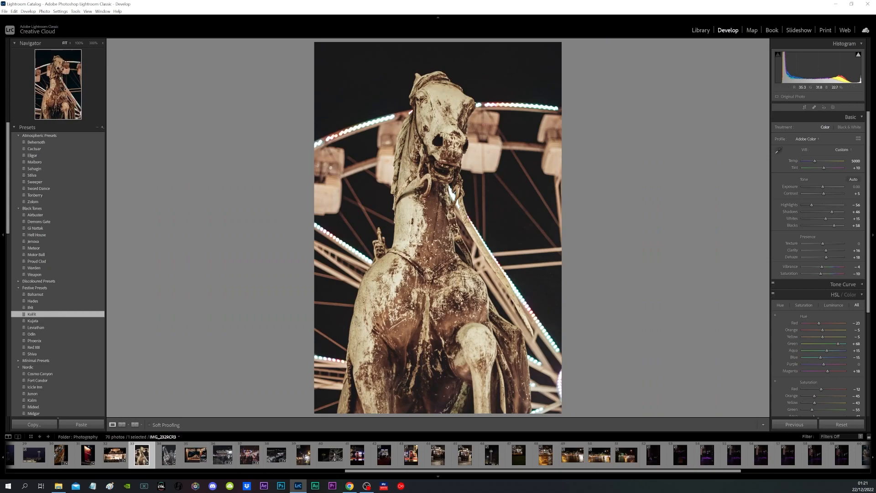
click(168, 454)
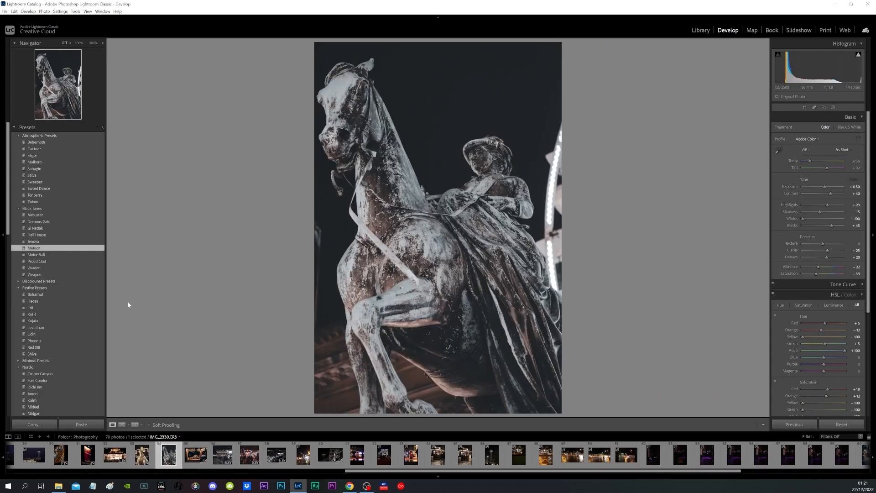
click(201, 456)
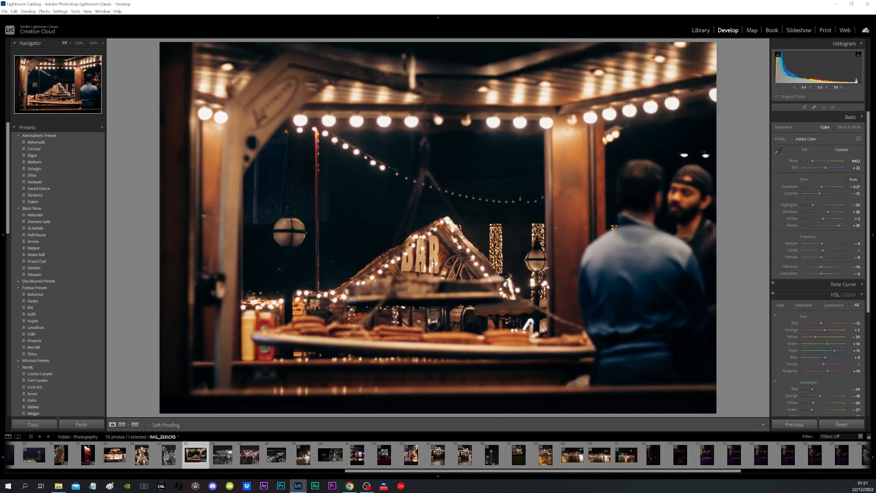
scroll(88, 255, down, 15)
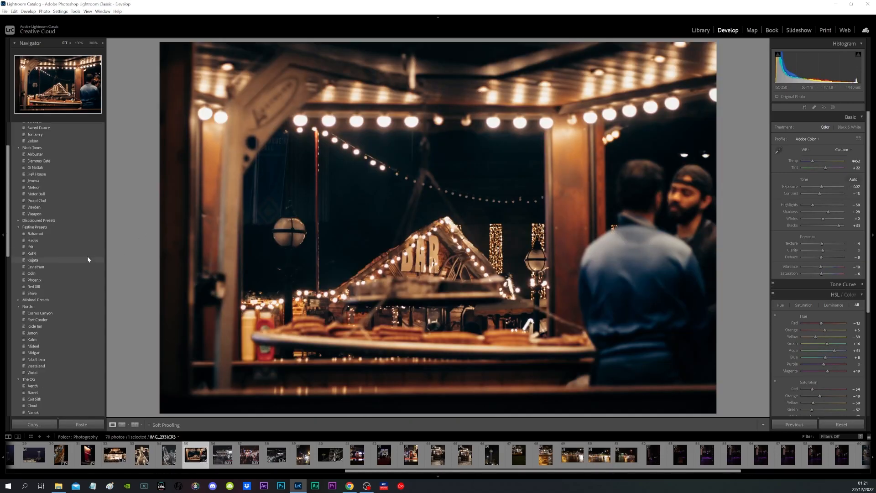
scroll(49, 277, up, 15)
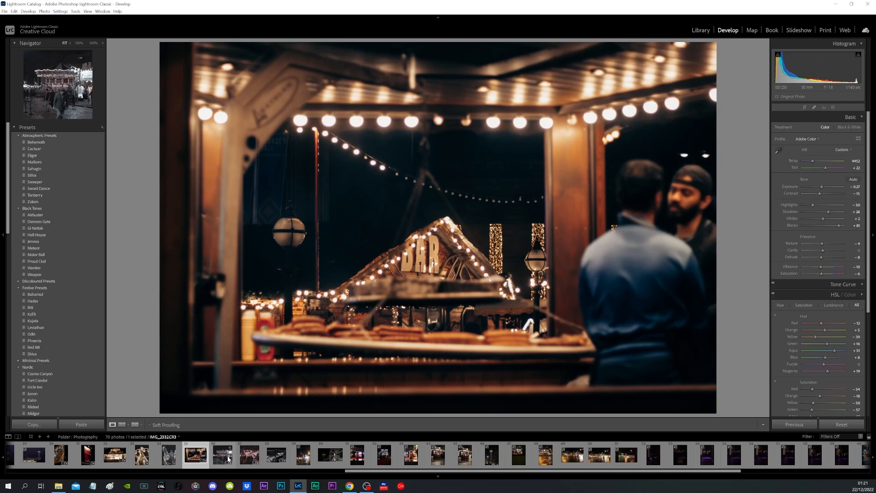
Move on to the red postbox photo with the passing silhouette, IMG_2339.CR3, and apply the Black Tones Airbuster preset.
click(279, 455)
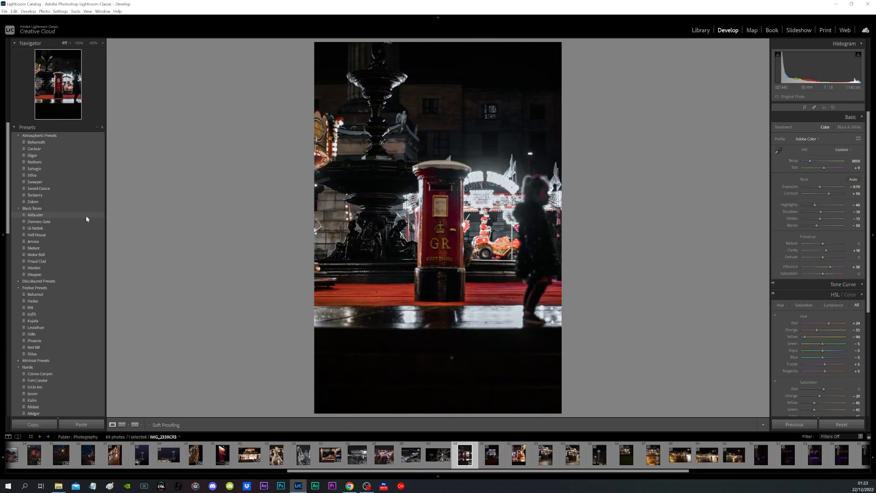
click(85, 215)
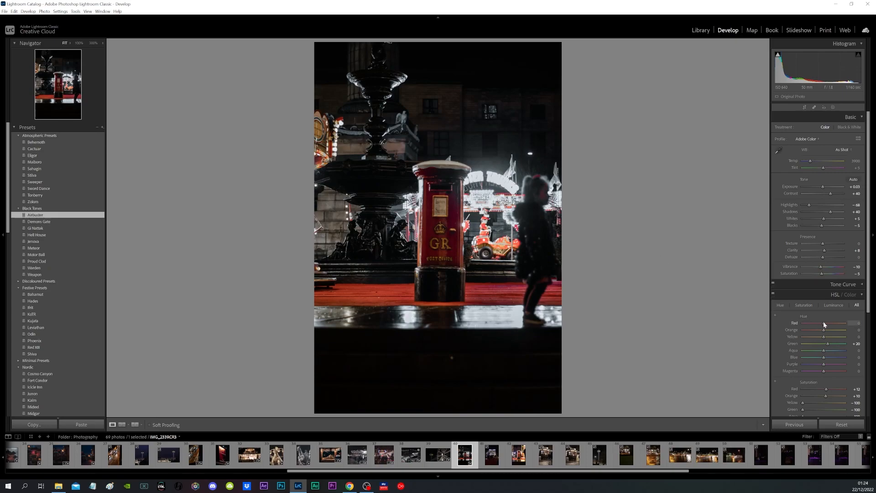
drag(825, 322, 802, 320)
key(ctrl+z)
drag(823, 326, 822, 326)
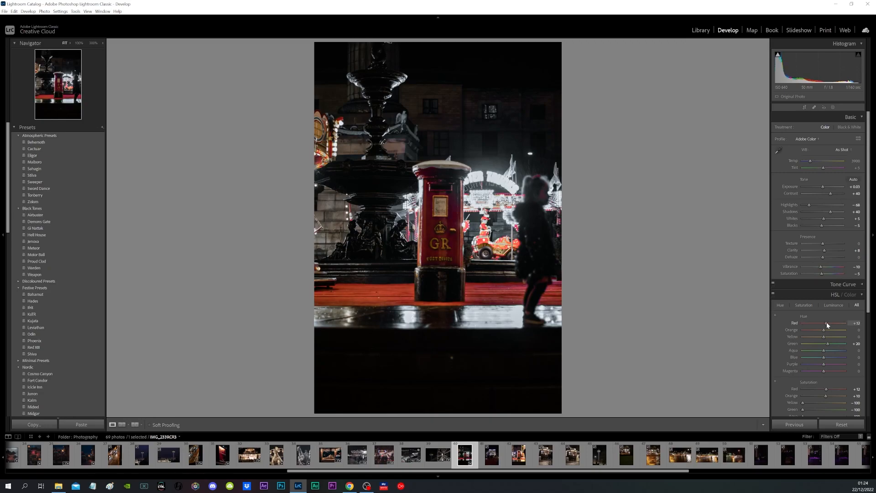
key(ctrl+z)
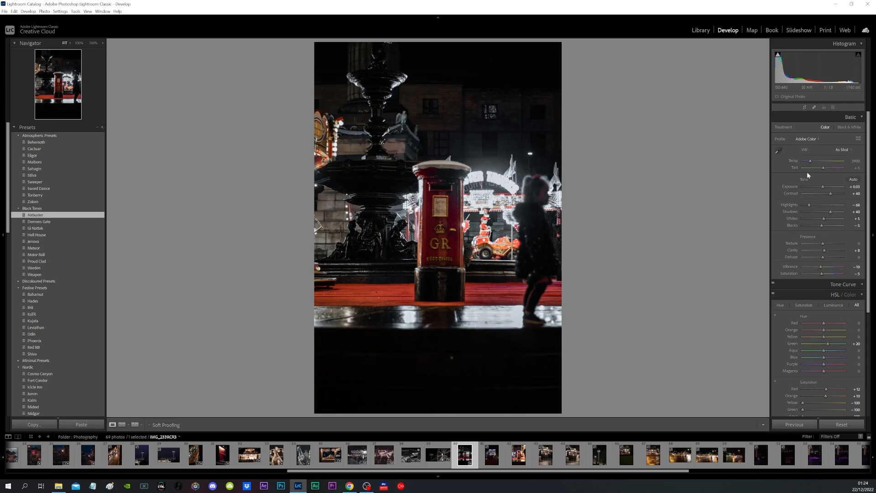
On the postbox photo, set the red saturation to +45, contrast to -1, whites to -19 and overall saturation to +2.
click(808, 304)
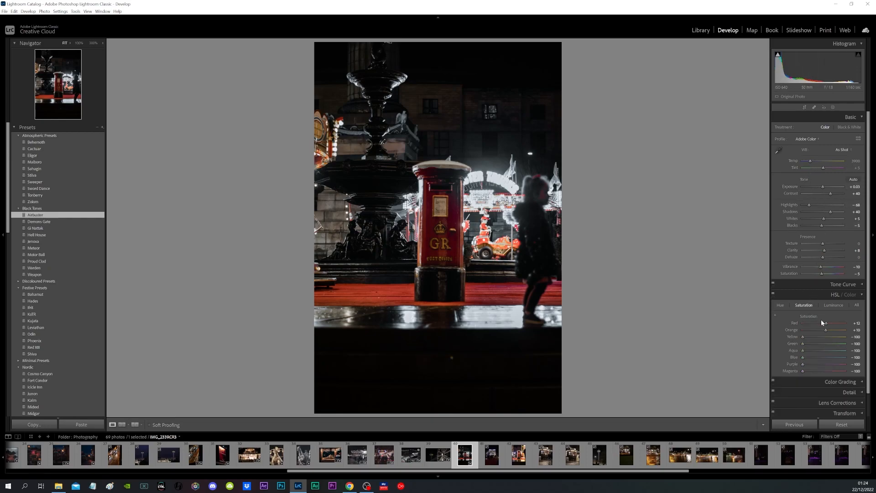
mouse_move(827, 323)
mouse_down()
mouse_move(835, 324)
mouse_move(813, 326)
mouse_move(833, 323)
mouse_up()
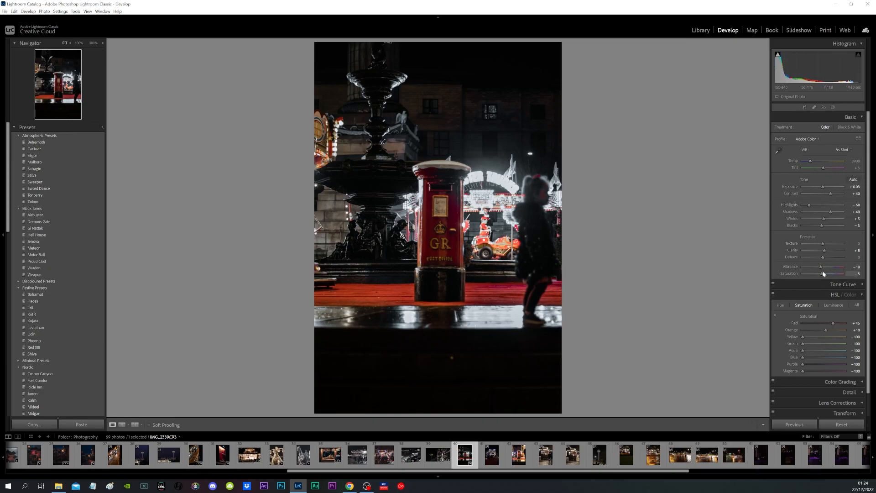
drag(823, 273, 820, 273)
drag(832, 218, 809, 220)
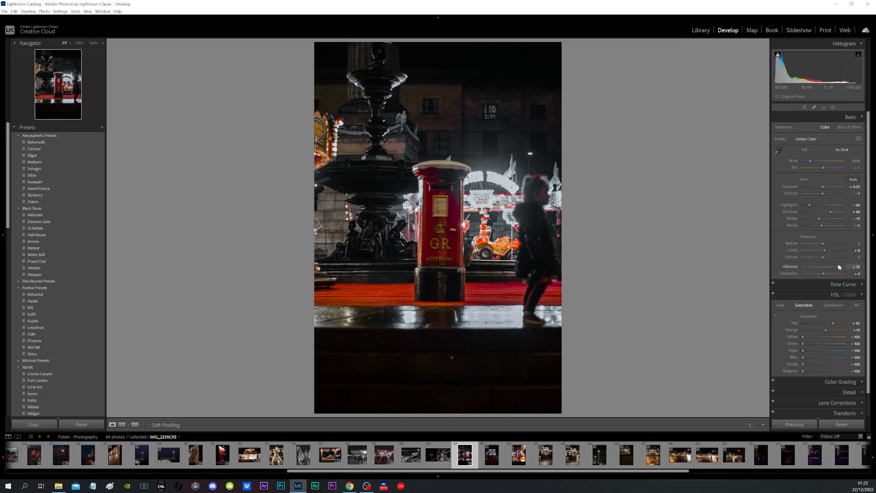
drag(839, 267, 831, 268)
key(ctrl+z)
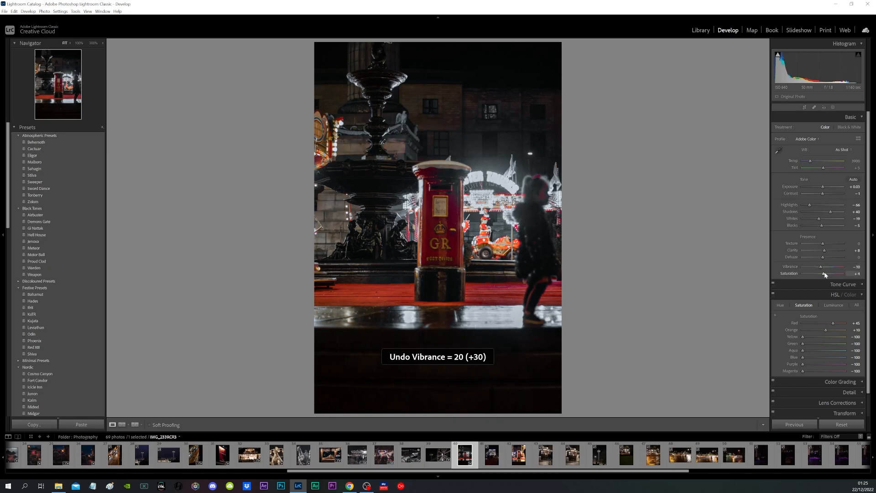
drag(825, 275, 825, 274)
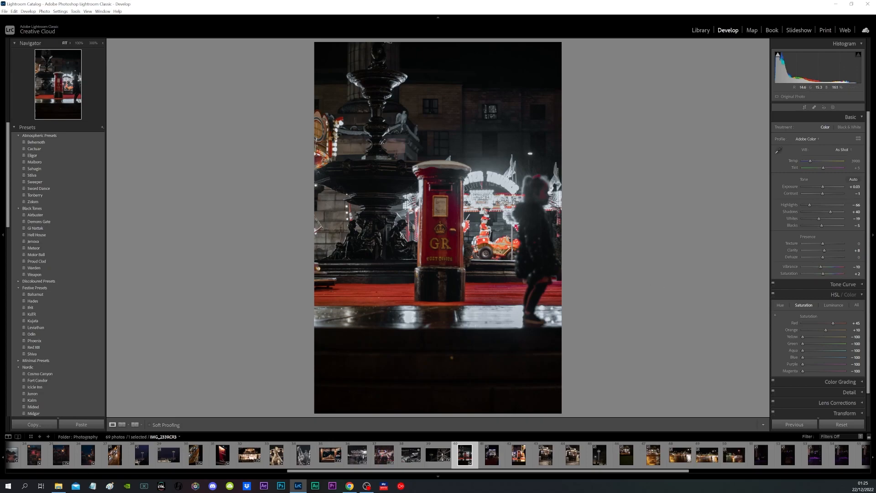
On the other postbox photo, IMG_2345.CR3, set yellow saturation to -37, aqua to -11 and blue to -100, and raise the red saturation.
click(517, 457)
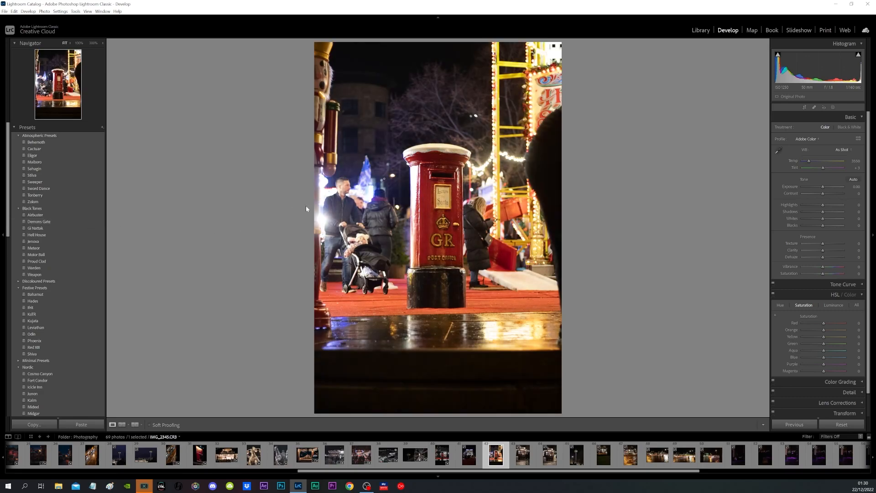
drag(824, 337, 810, 339)
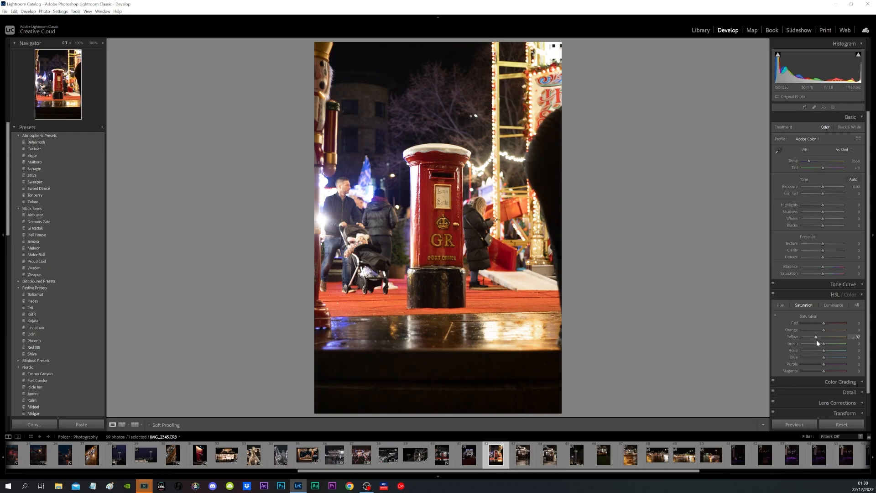
drag(819, 352, 768, 340)
drag(827, 341, 809, 357)
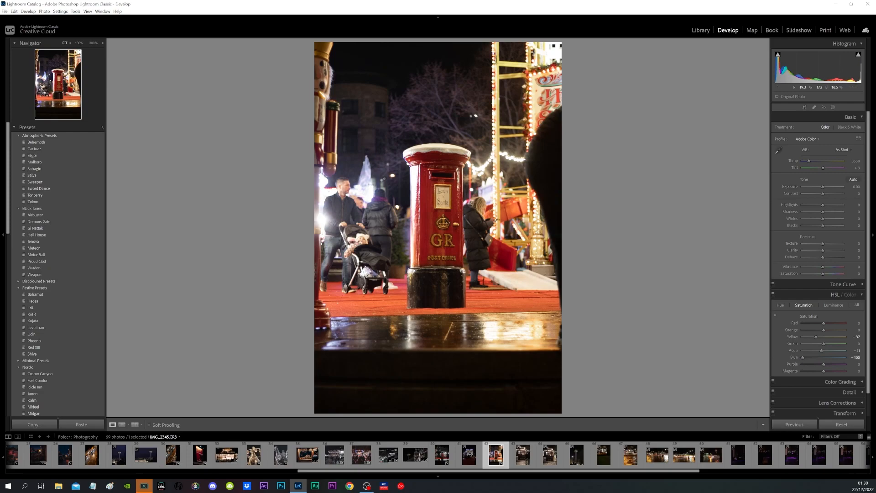
drag(824, 325, 830, 324)
Compare the two Barrel Bar photos and remove the shot with people walking in front of the stall.
click(531, 464)
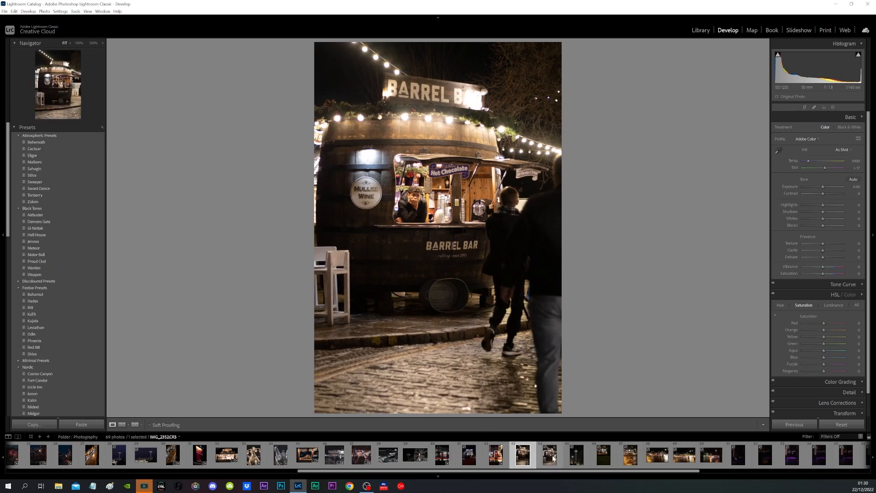
click(549, 459)
click(529, 457)
key(Delete)
key(Return)
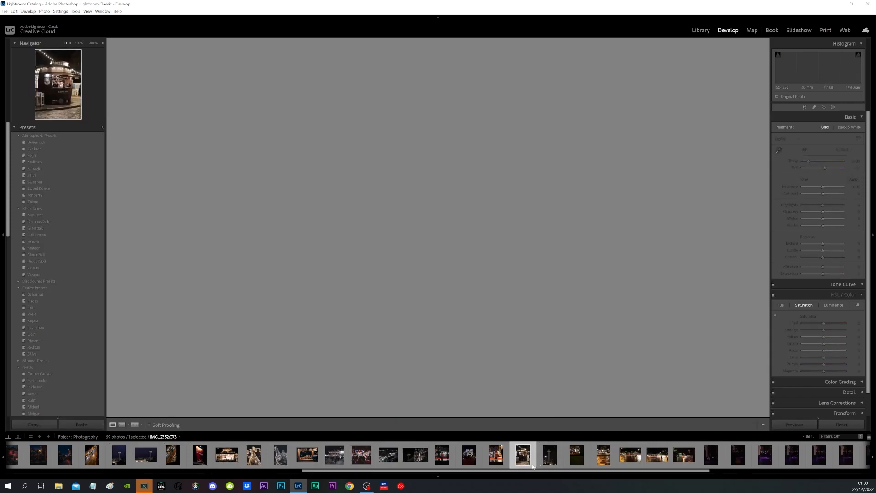
Crop the remaining Barrel Bar photo, IMG_2352.CR3, to 4 x 5 / 8 x 10 and apply the Black Tones Proud Clod preset.
click(805, 108)
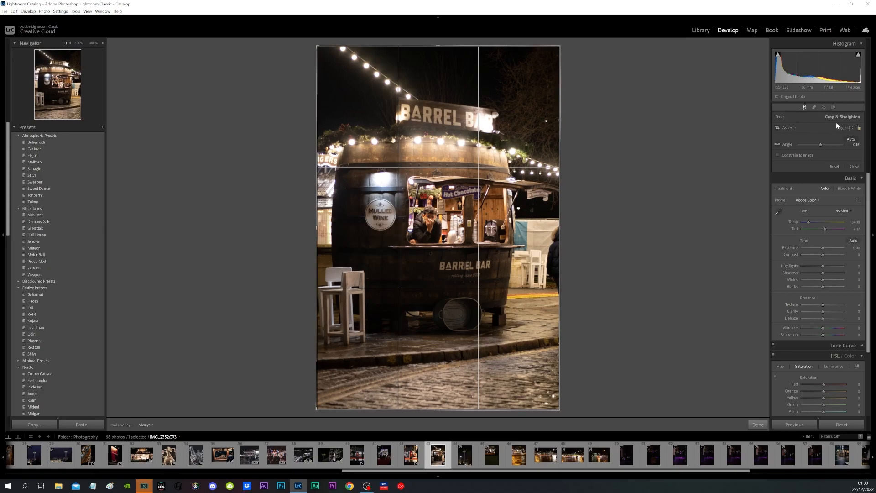
drag(474, 250, 474, 241)
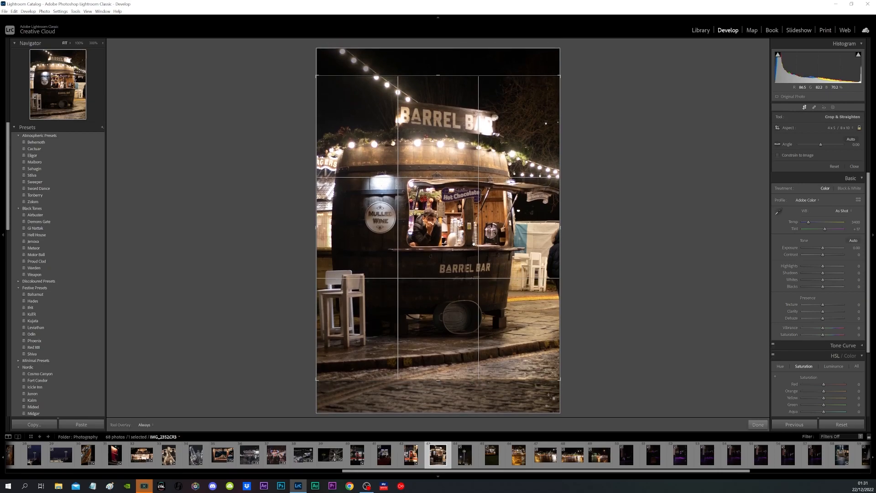
key(Return)
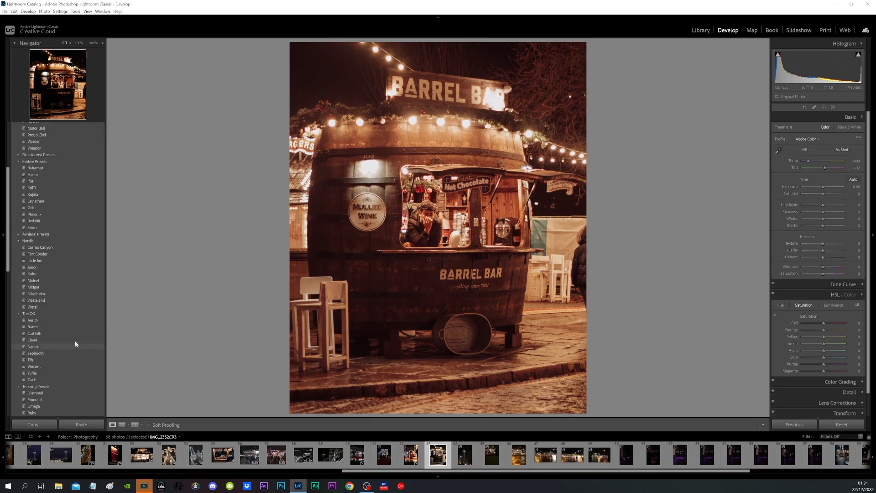
scroll(46, 195, down, 3)
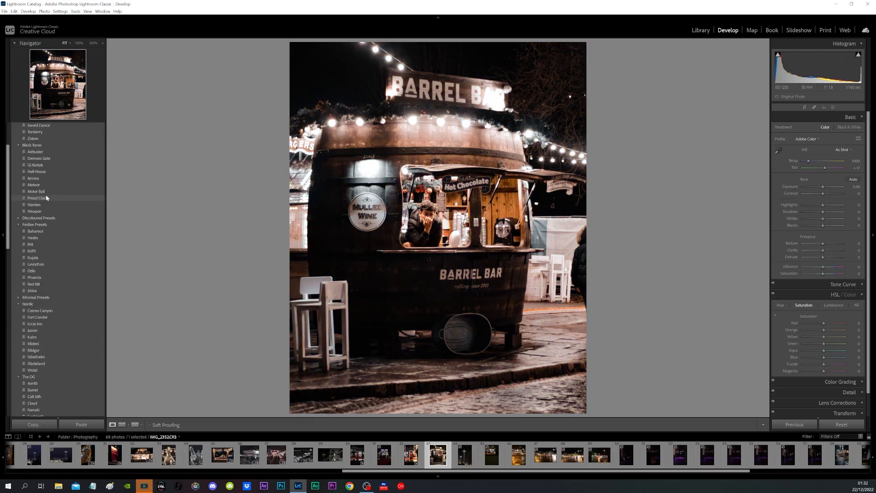
click(91, 199)
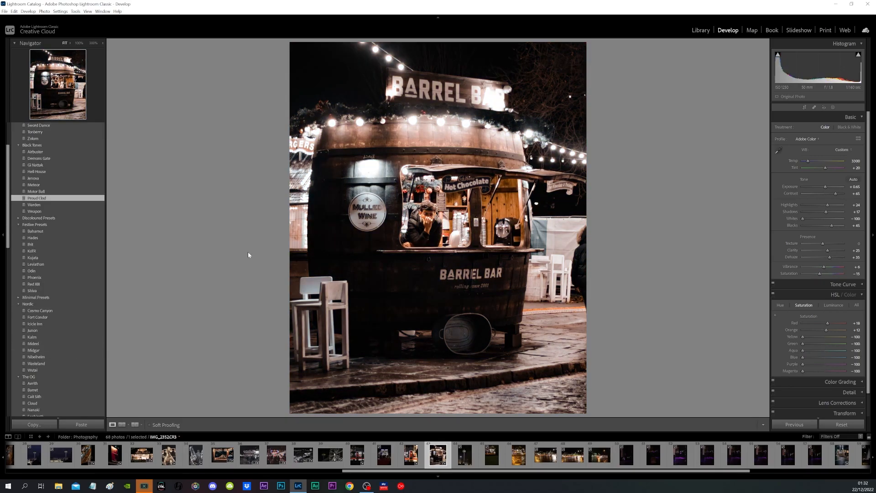
Try Black Tones presets on the Radio City tower photo, IMG_2354.CR3, and apply Meteor.
click(476, 465)
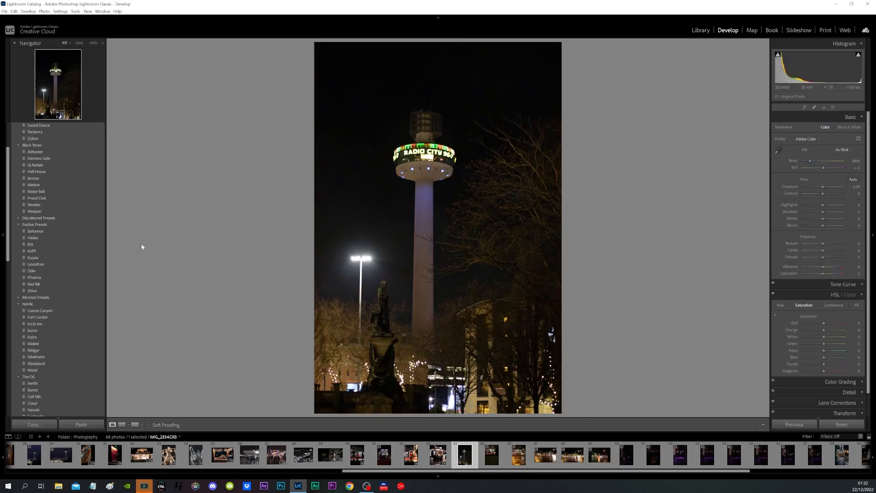
click(63, 184)
click(62, 171)
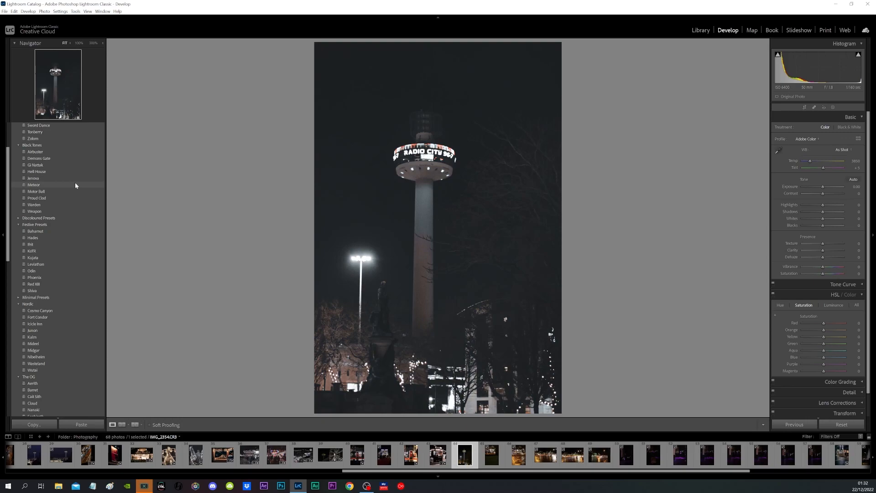
click(75, 185)
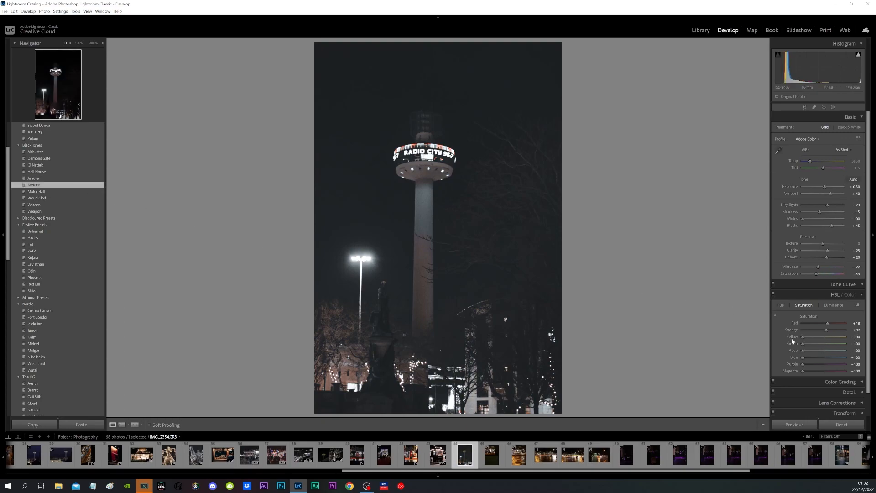
Set the tower photo's green saturation to +73, red to +74 and blue to +89.
drag(803, 344, 818, 344)
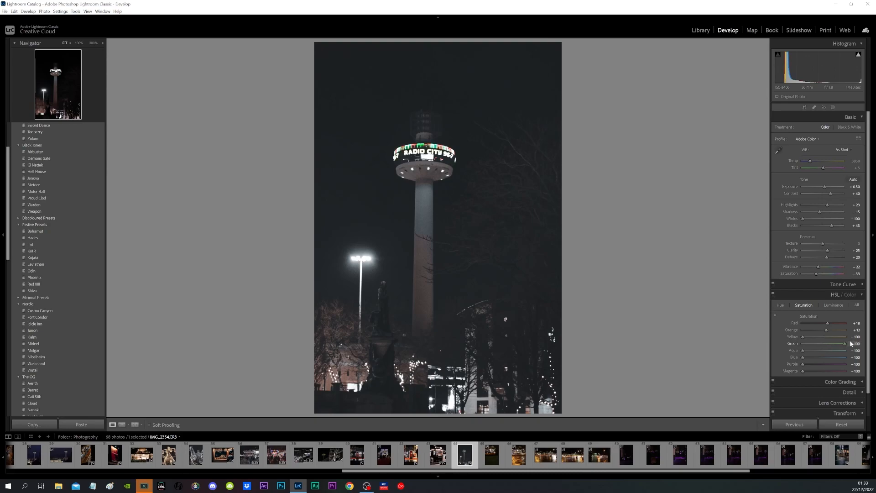
drag(842, 343, 839, 344)
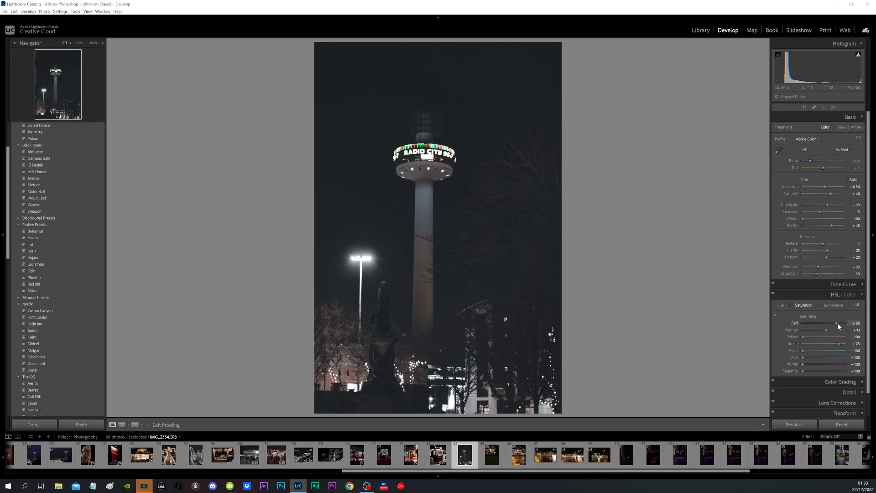
mouse_move(838, 323)
mouse_down()
mouse_move(859, 324)
mouse_move(839, 322)
mouse_up()
drag(826, 354, 842, 348)
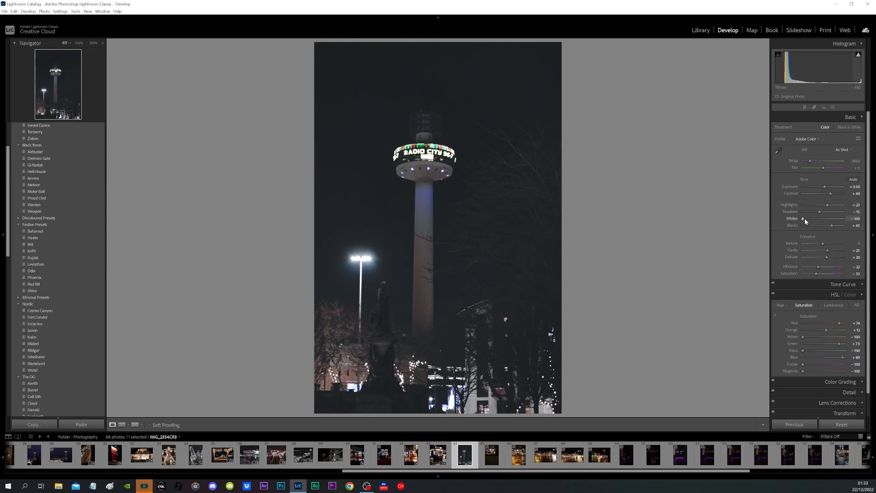
Set the Radio City tower photo's blacks to +66 and highlights to -49.
drag(804, 221, 838, 222)
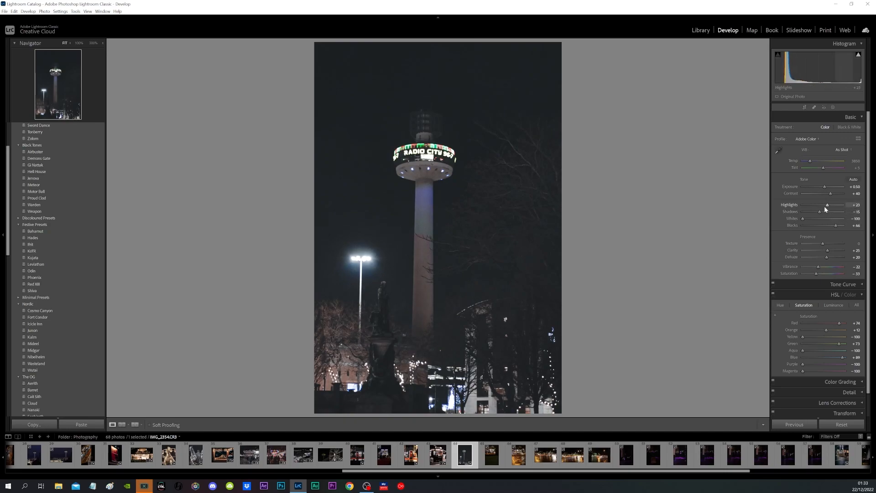
drag(828, 206, 814, 208)
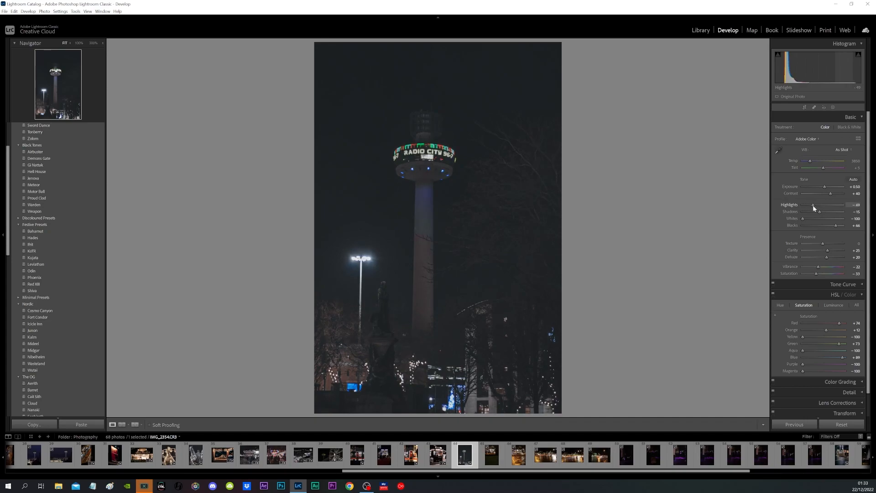
Auto-straighten the tunnel entrance photo, IMG_2355.CR3.
click(491, 453)
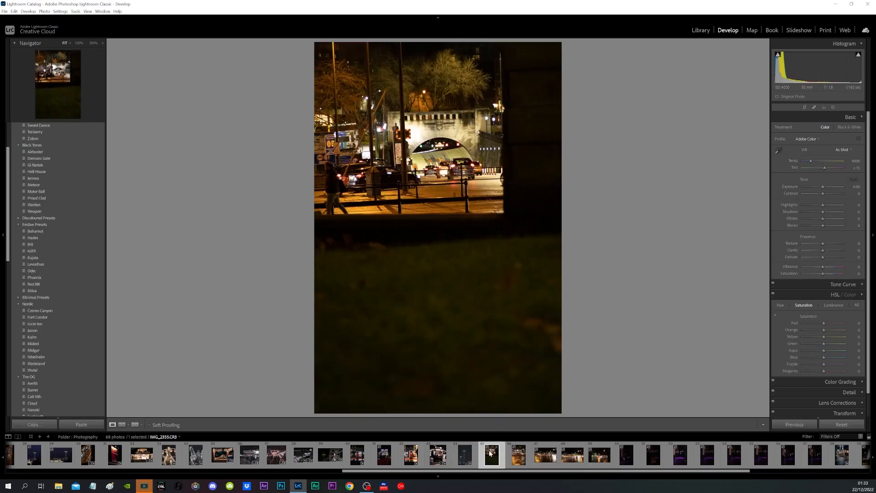
click(805, 109)
click(851, 139)
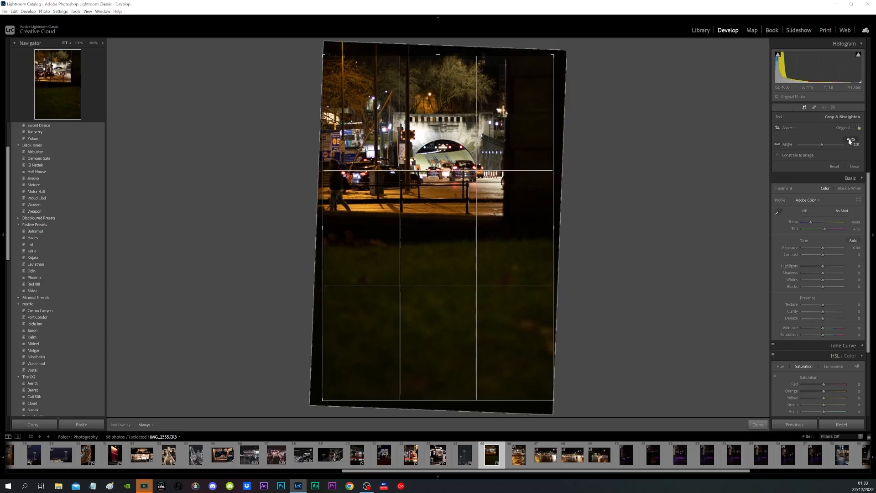
click(758, 424)
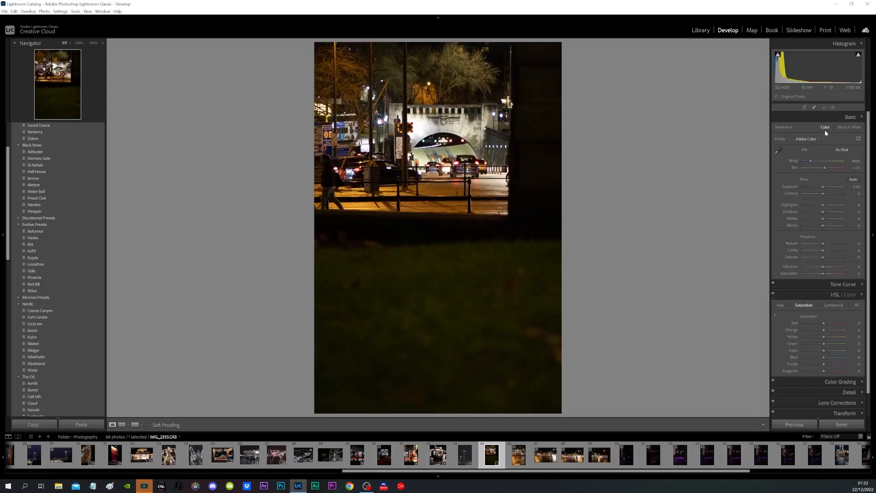
Crop the tunnel photo to 1 x 1 around the tunnel and traffic, and apply the Black Tones Meteor preset.
click(805, 107)
click(839, 128)
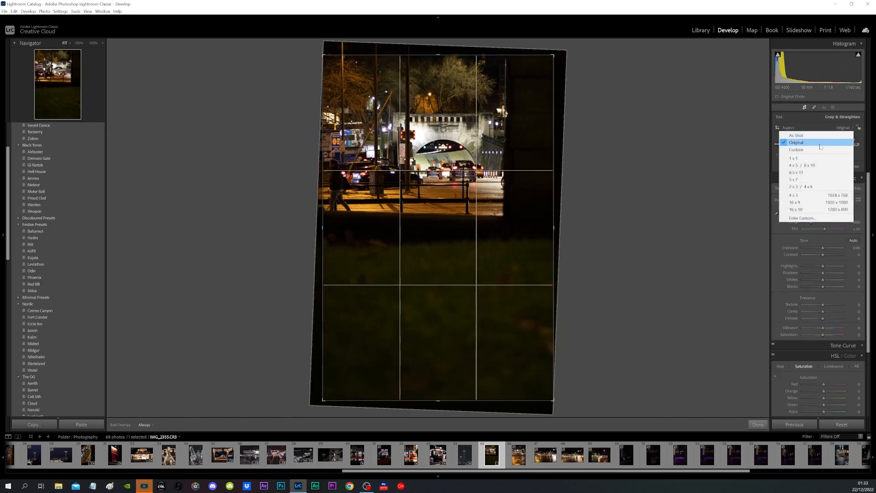
click(826, 158)
drag(491, 245, 494, 308)
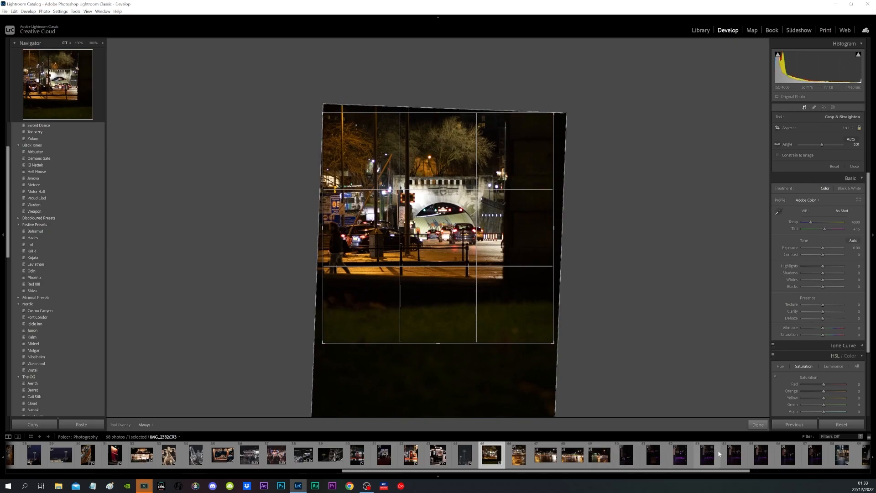
click(758, 424)
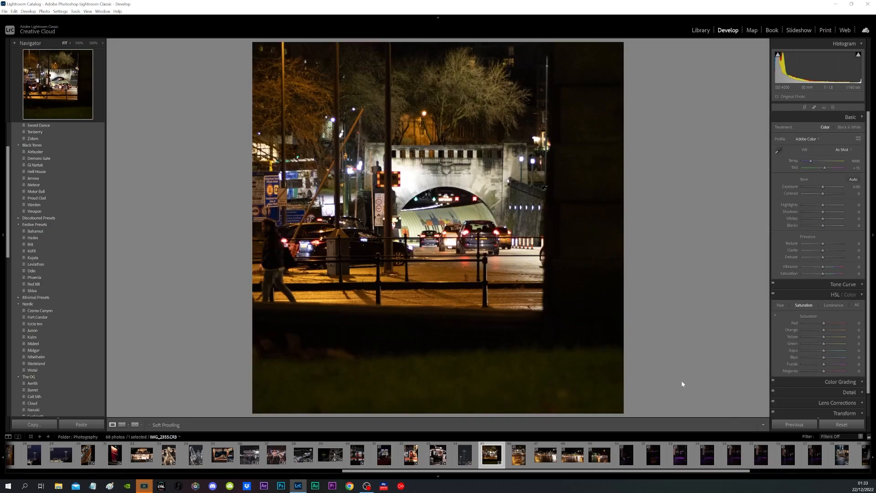
click(78, 213)
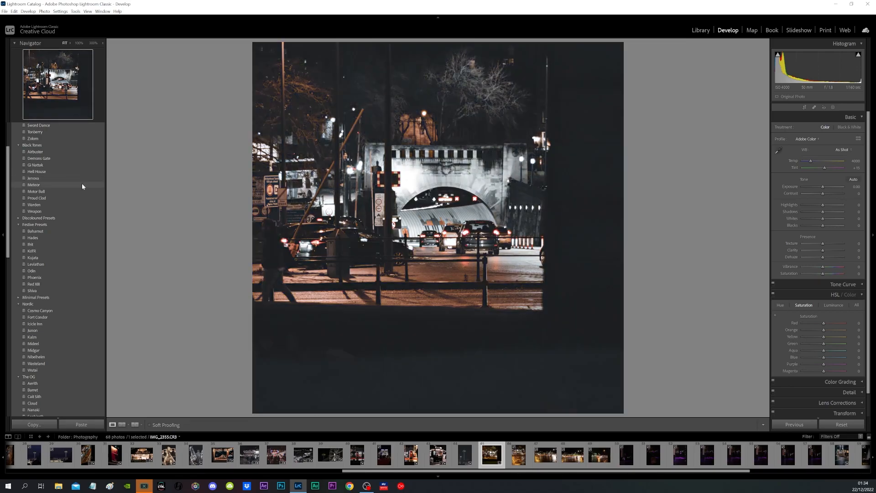
click(82, 186)
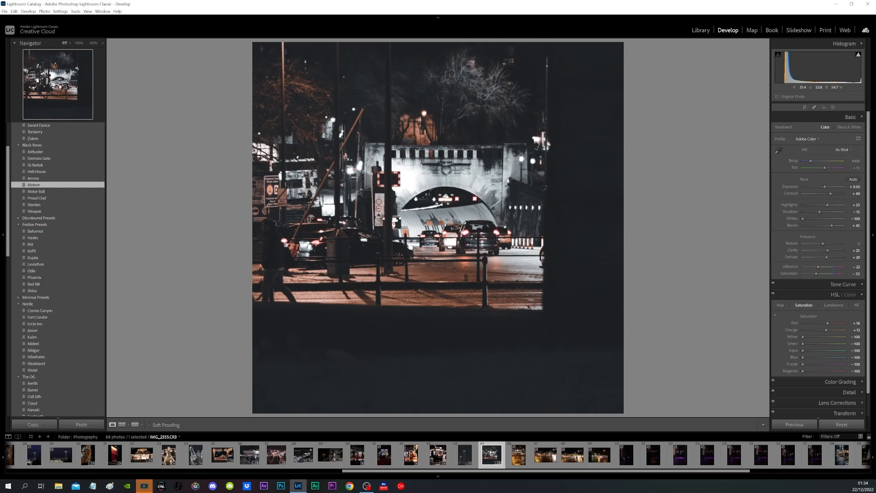
Auto-straighten and crop the bus photo, IMG_2356.CR3, to 1 x 1 and apply the Black Tones Hell House preset.
key(Right)
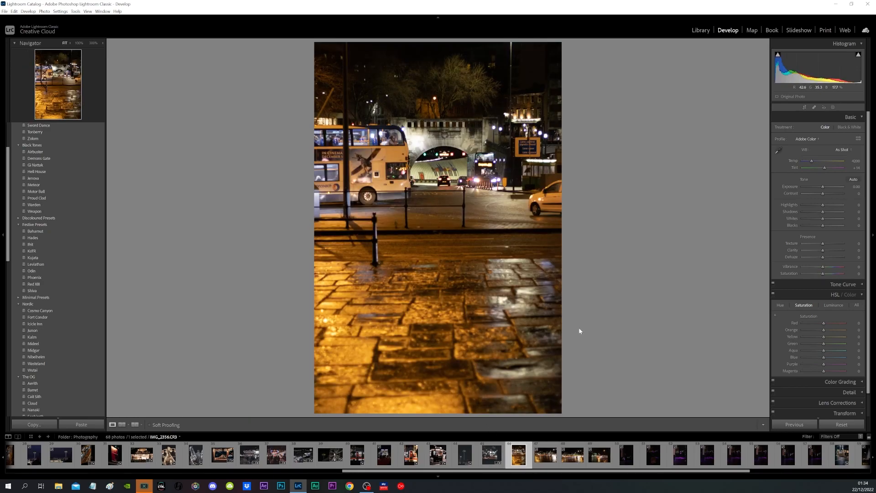
click(805, 108)
click(851, 139)
click(848, 128)
click(813, 160)
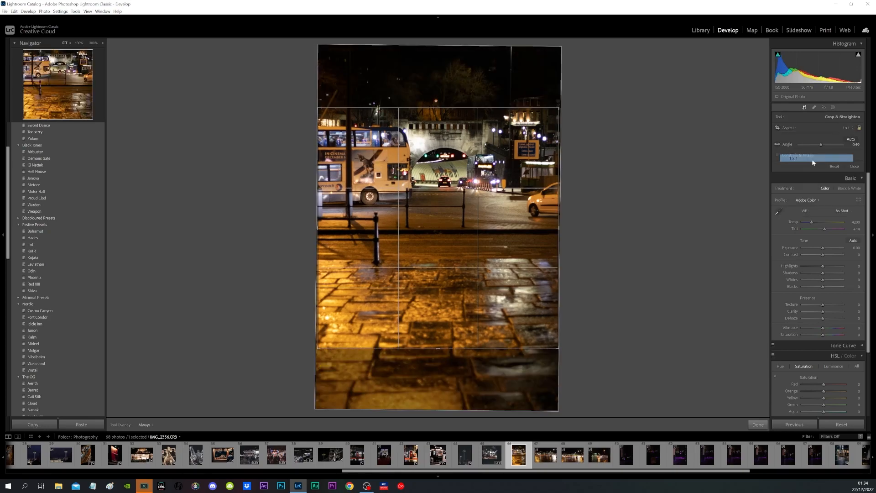
drag(498, 228, 500, 278)
click(763, 427)
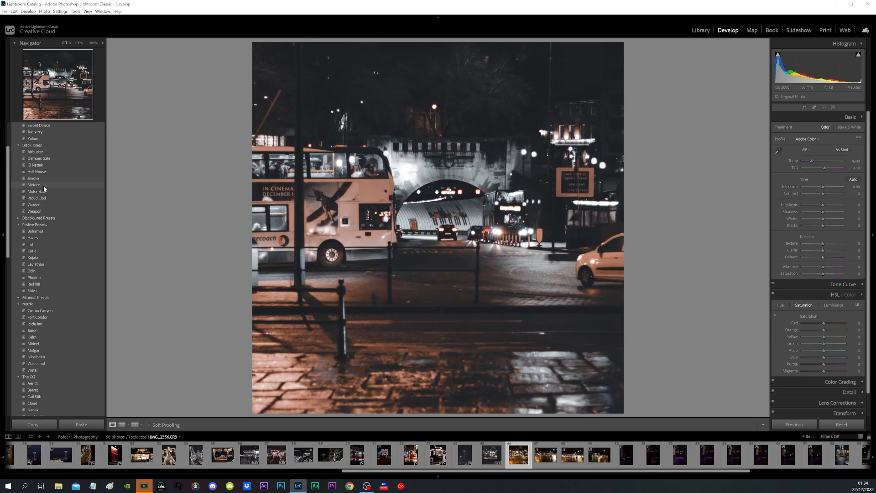
click(81, 172)
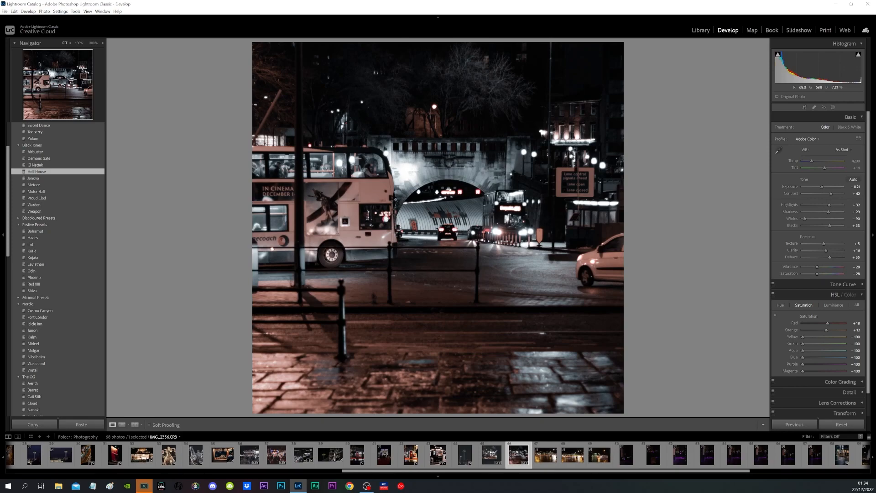
Look through the three light-trail photos and apply the Black Tones Hell House preset to IMG_2357.CR3 and IMG_2358.CR3.
click(546, 454)
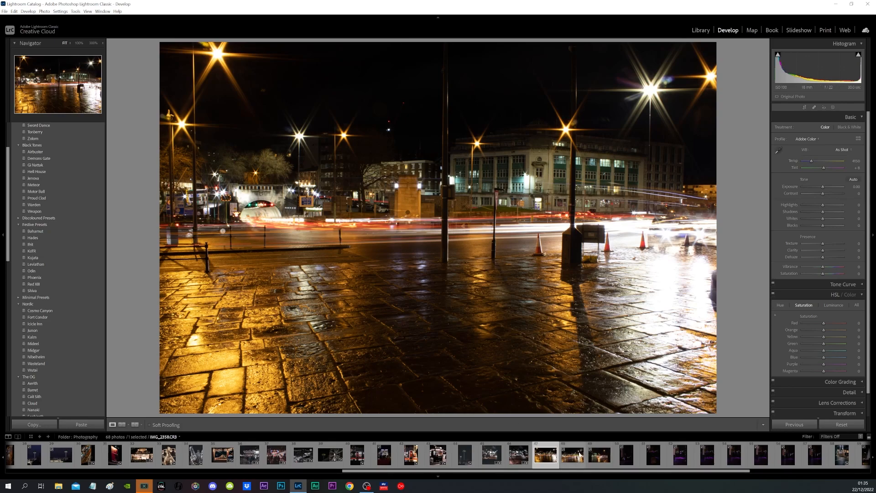
click(573, 455)
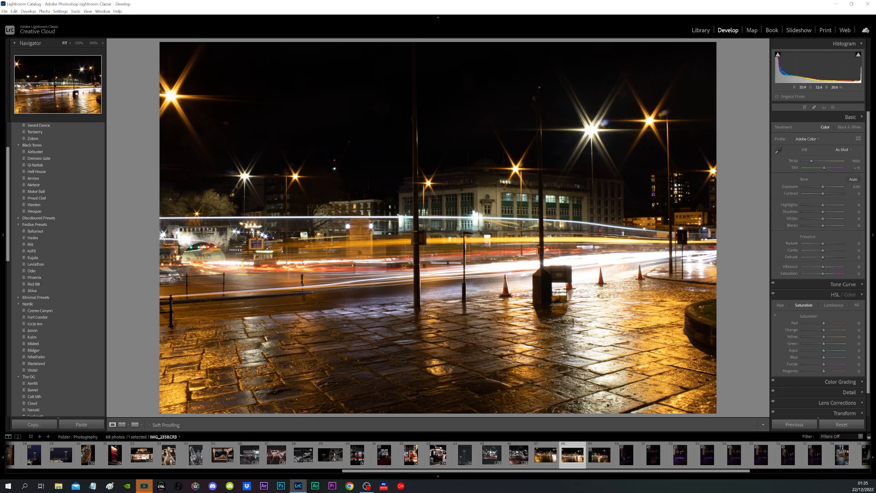
click(598, 455)
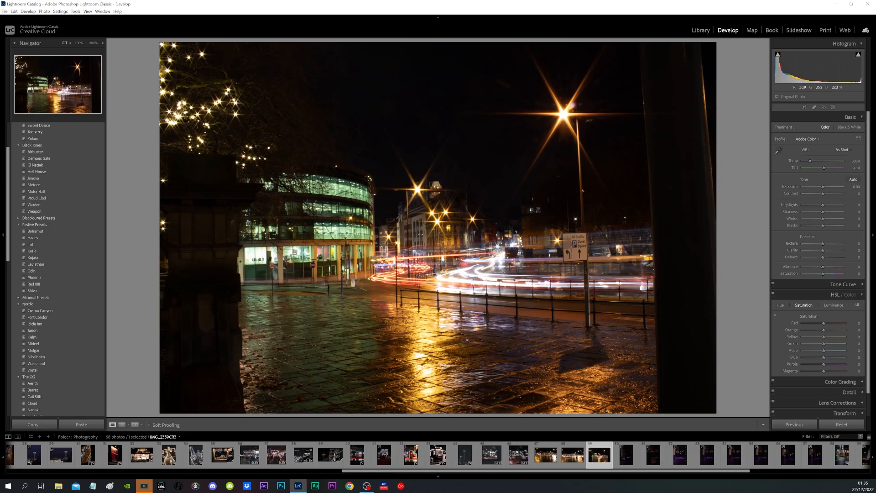
click(545, 455)
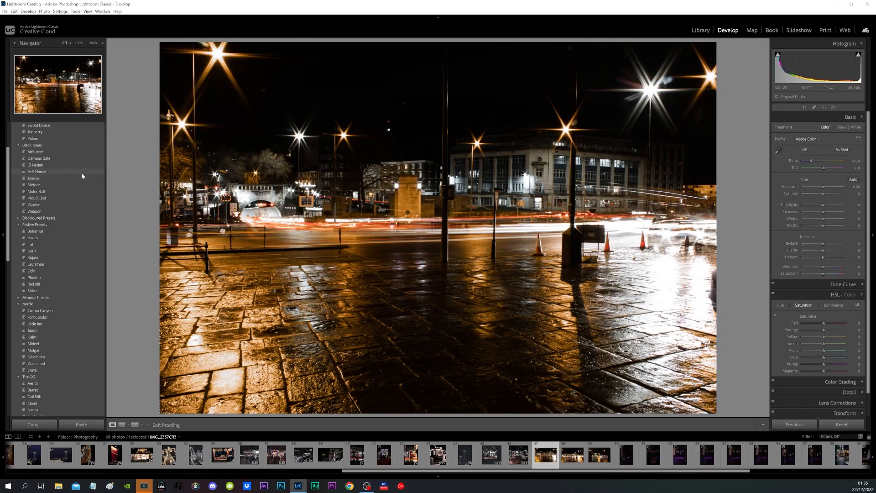
click(81, 173)
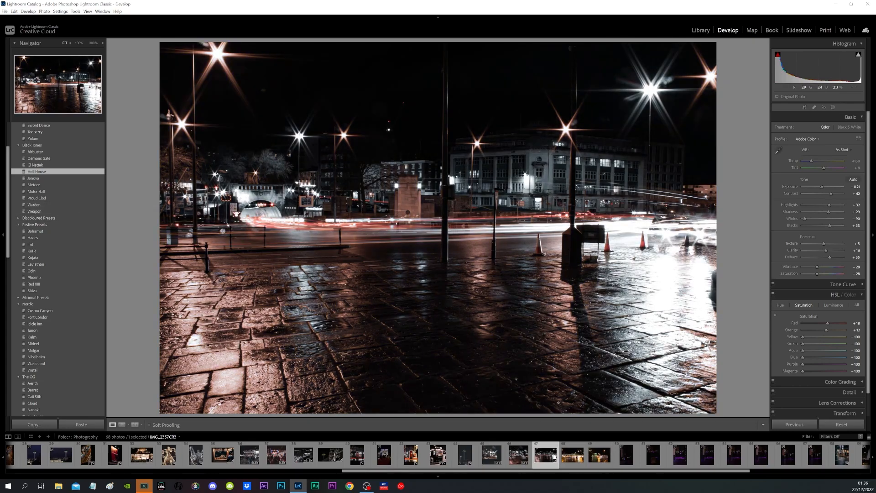
key(Right)
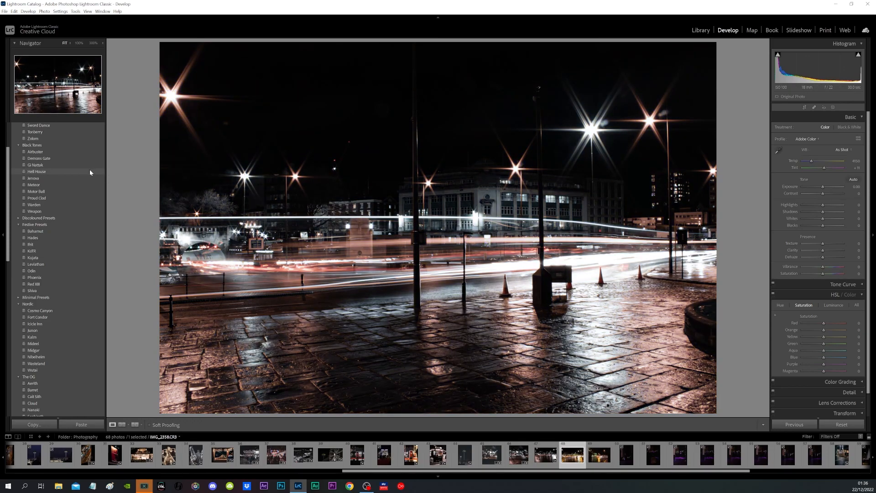
click(90, 172)
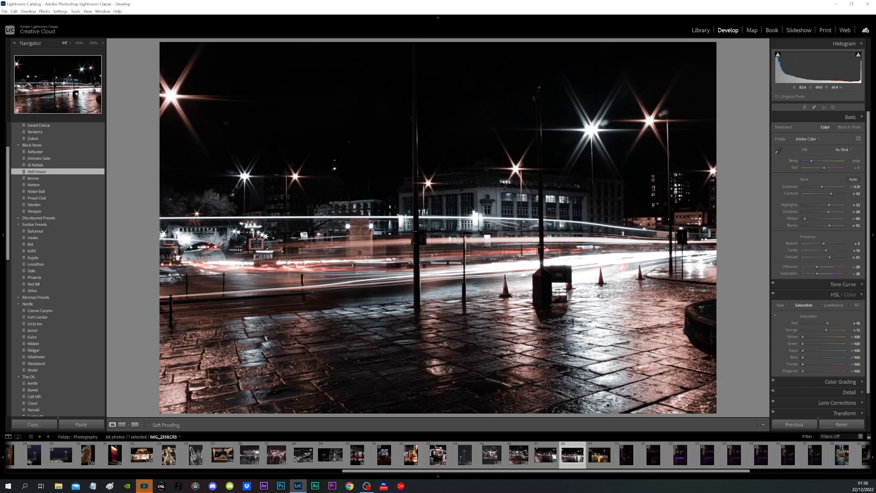
Try the Nordic Nibelheim preset on the curved-building light-trail photo, IMG_2359.CR3, and apply The OG preset Cloud.
key(Right)
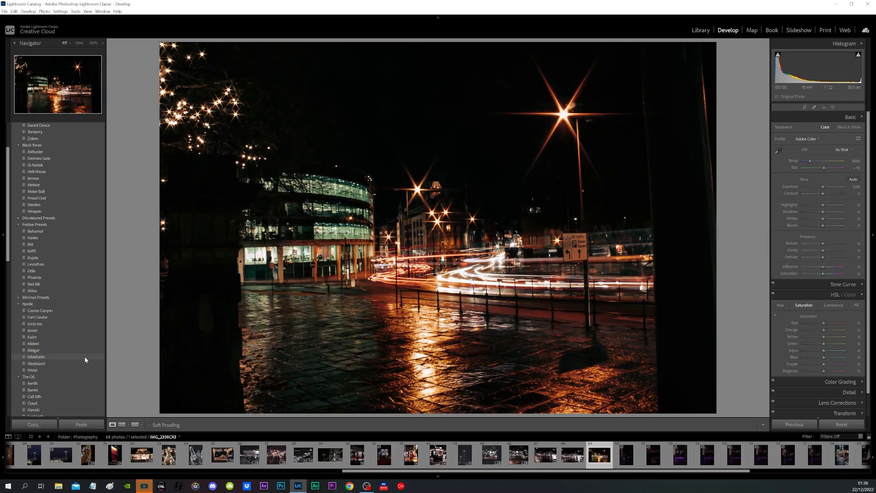
click(84, 356)
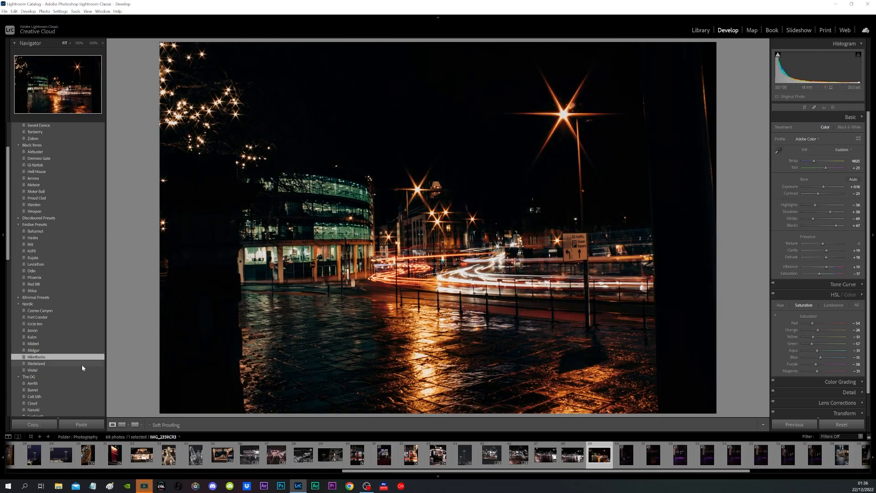
scroll(59, 367, down, 4)
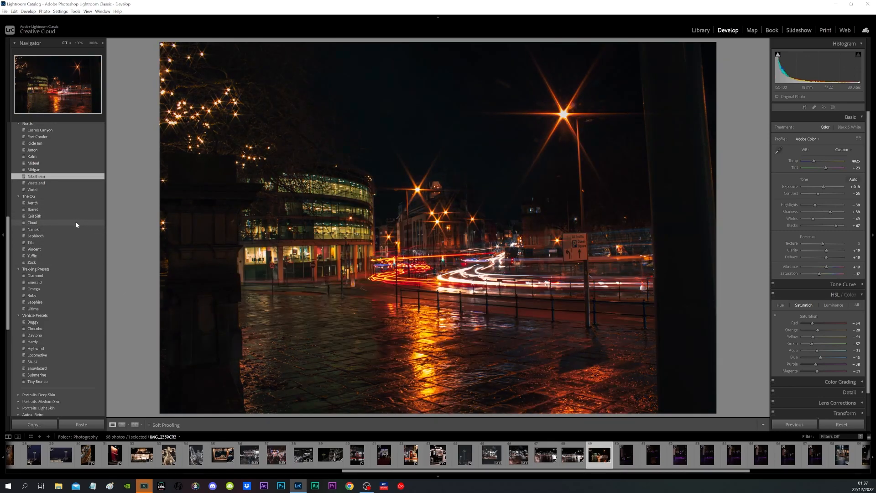
click(95, 223)
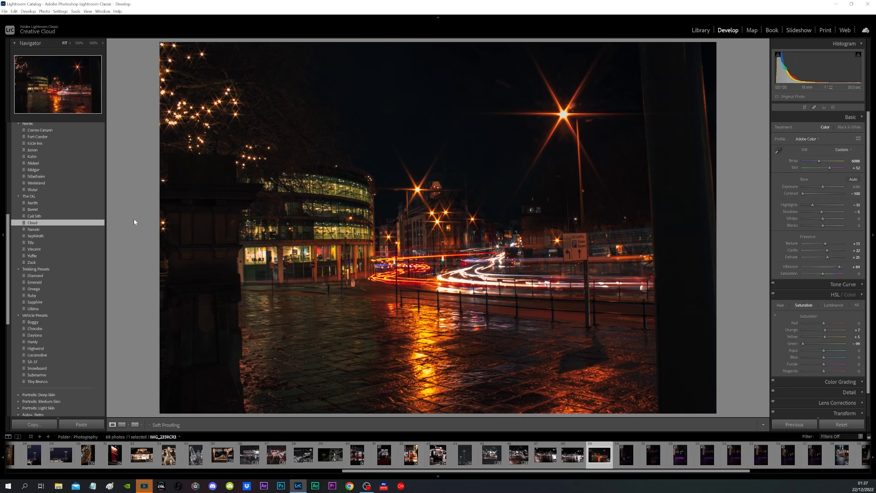
Auto-straighten the curved-building light-trail photo with its original aspect ratio.
click(806, 107)
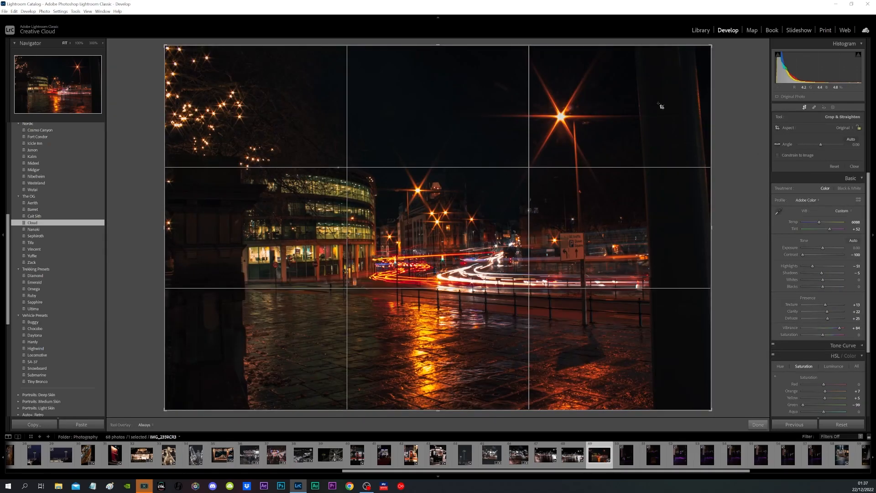
click(851, 139)
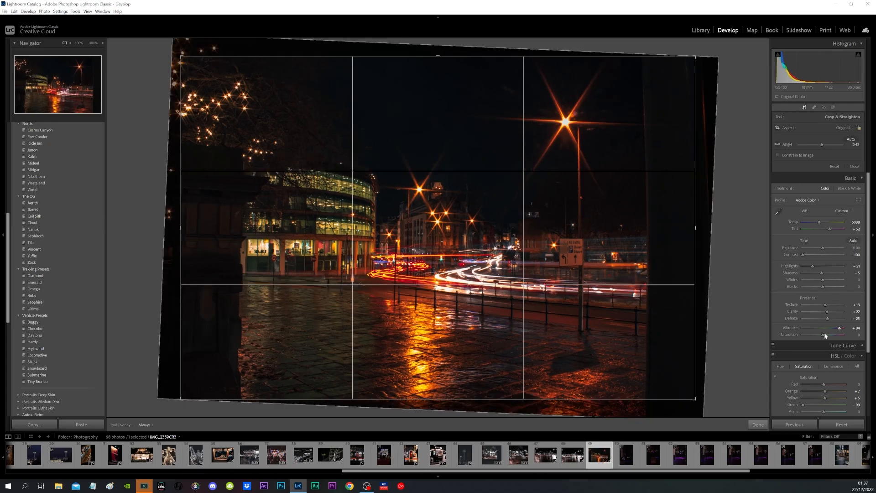
click(758, 424)
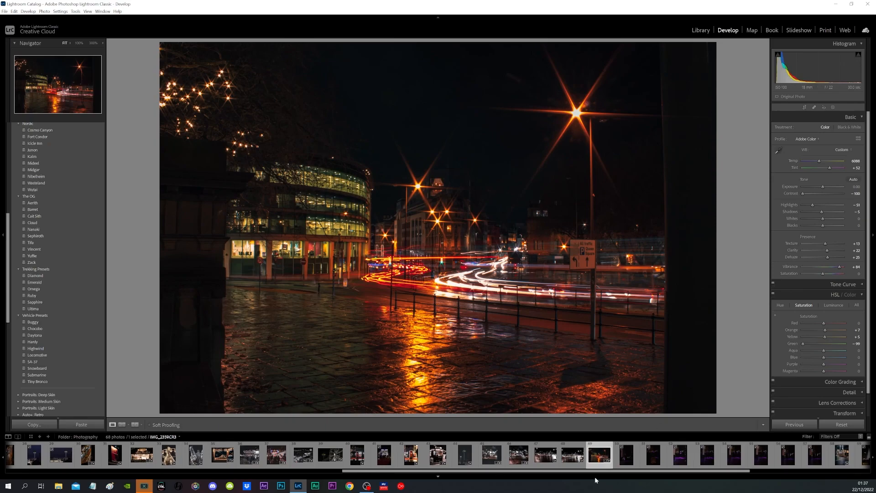
Compare the finished light-trail and bus photos, IMG_2356.CR3 to IMG_2359.CR3.
click(572, 456)
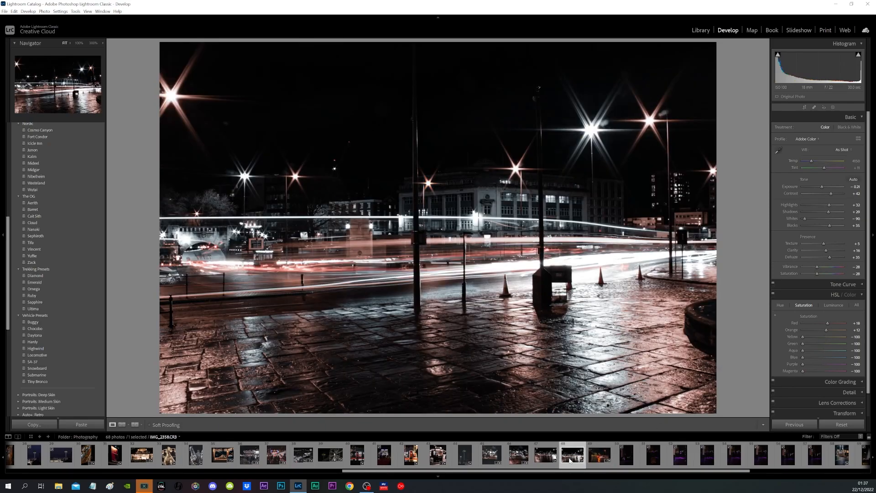
click(541, 460)
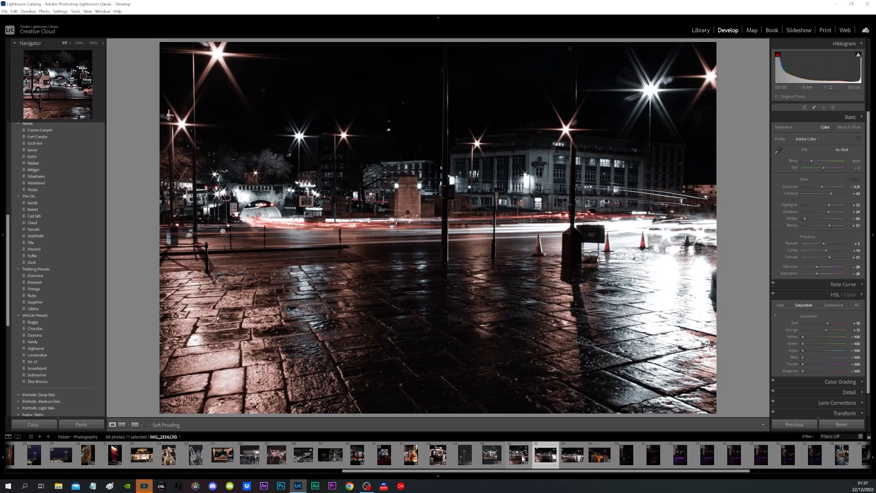
click(517, 458)
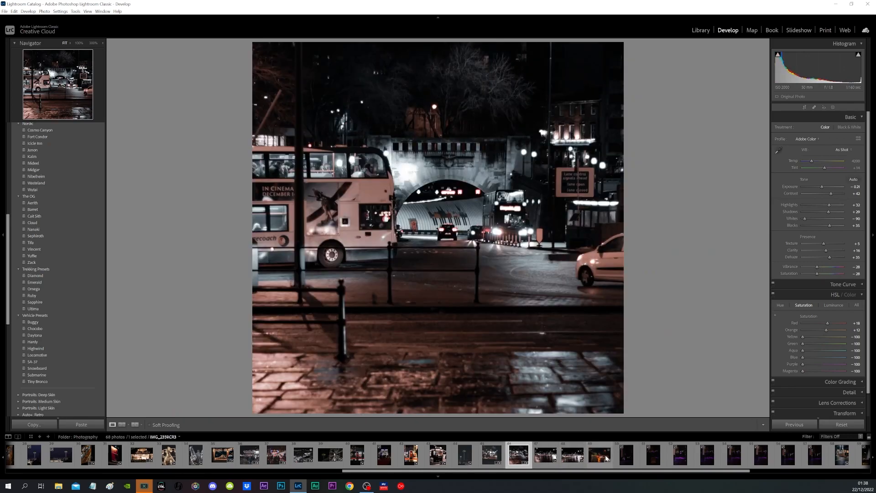
click(606, 457)
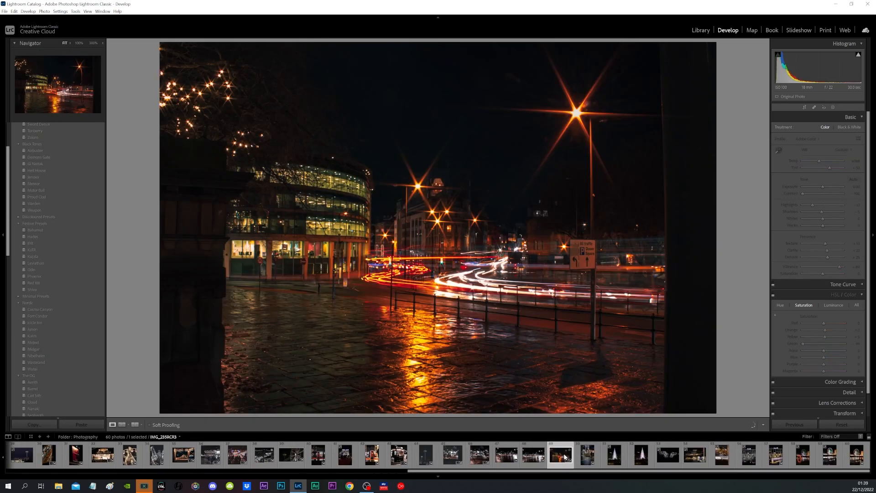
Crop the vending-machine photo to a 1 x 1 square around the machine and apply The OG preset Cloud.
click(591, 453)
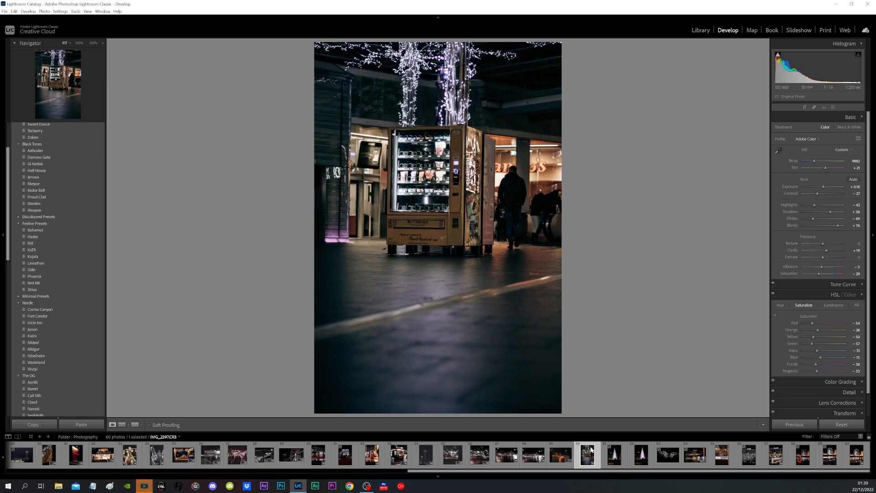
click(806, 107)
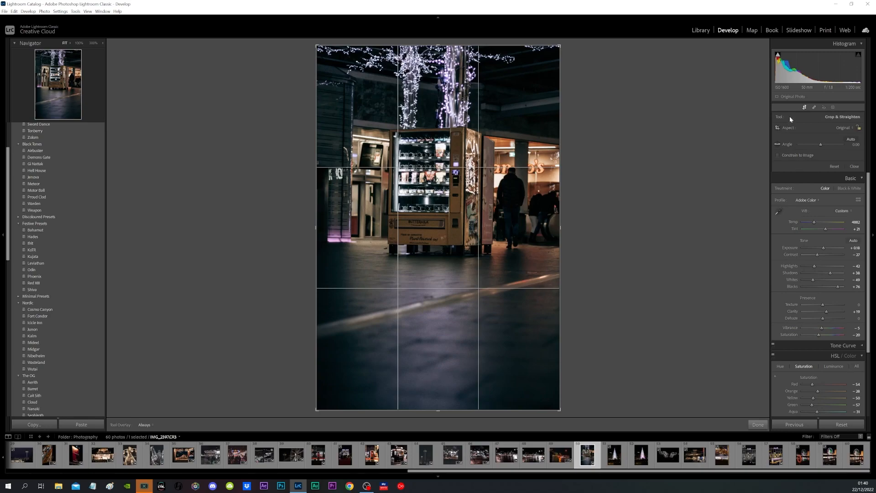
click(844, 128)
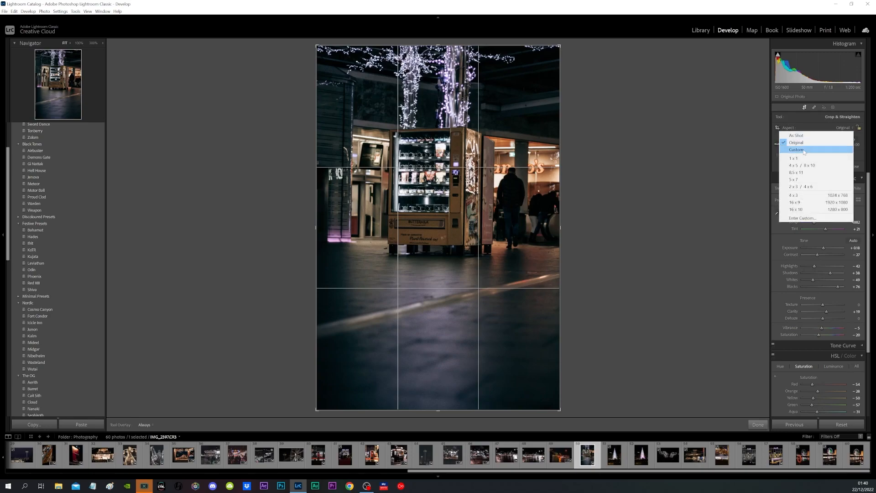
click(840, 157)
drag(545, 179, 481, 237)
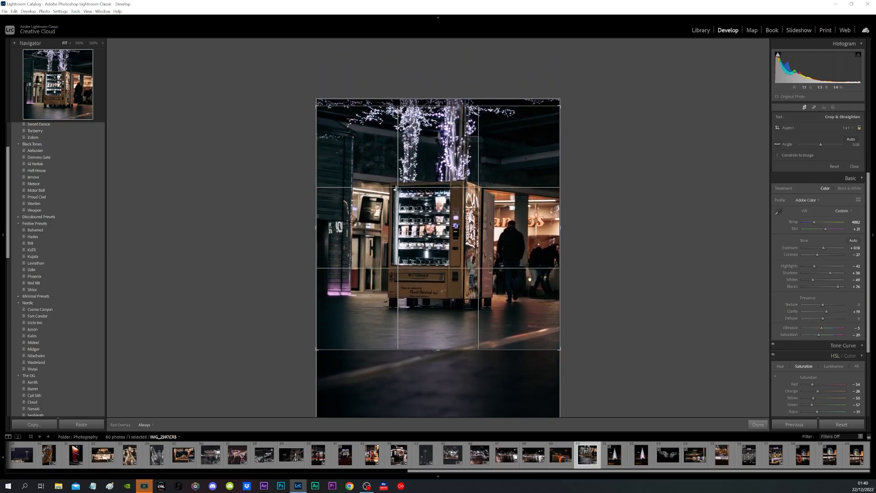
click(758, 425)
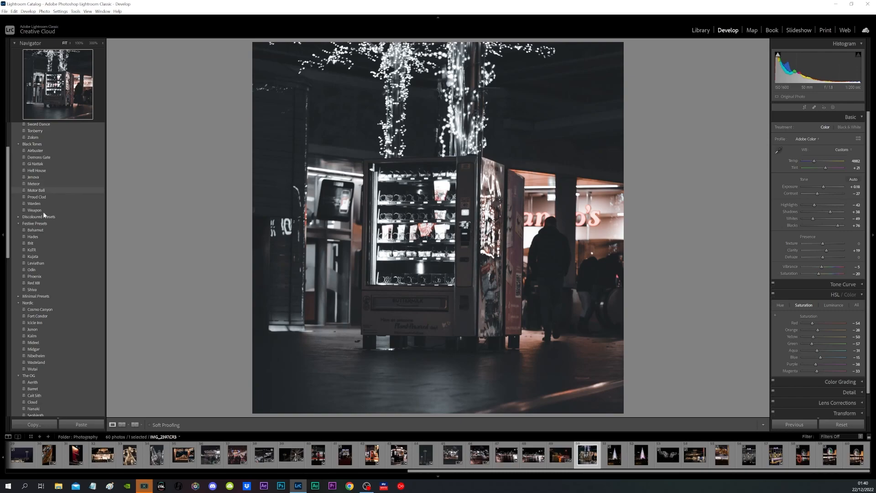
scroll(59, 356, down, 3)
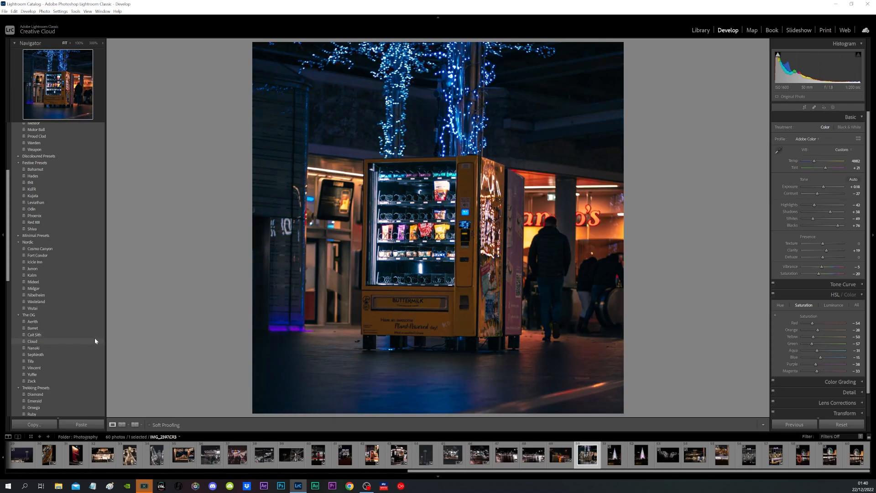
click(95, 340)
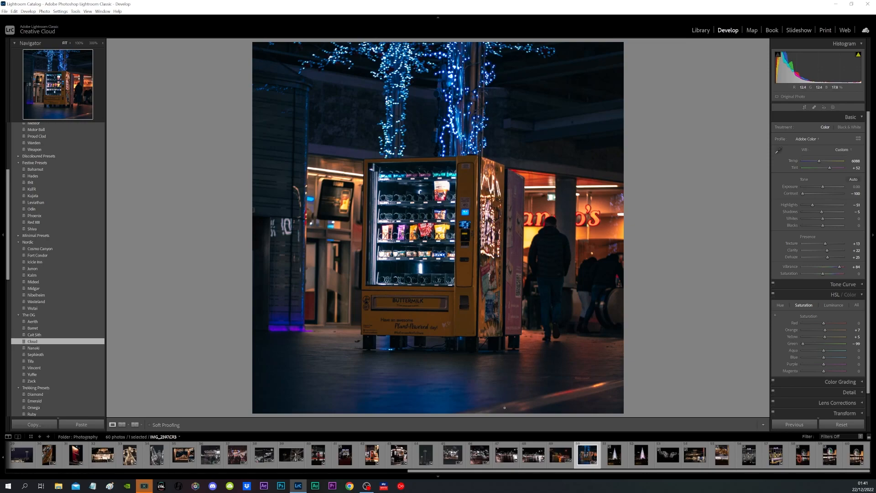
Apply The OG preset Cloud to the Christmas-tree photo IMG_2400.CR3.
click(616, 456)
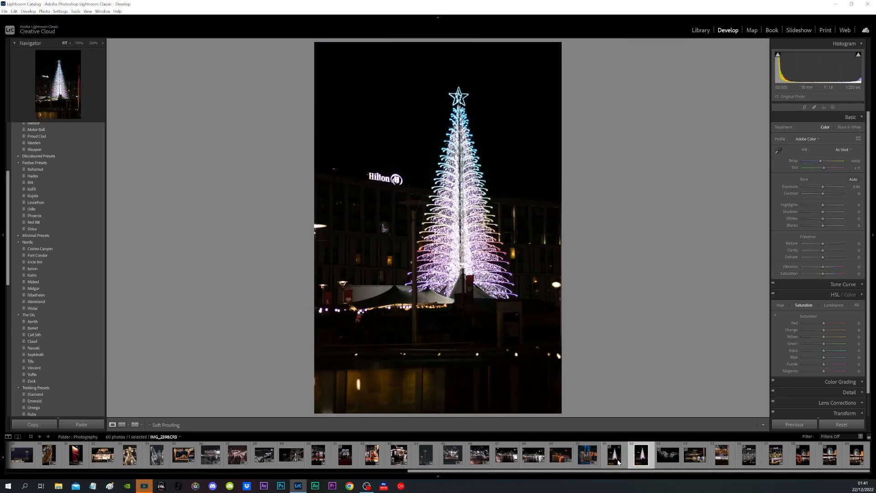
click(88, 342)
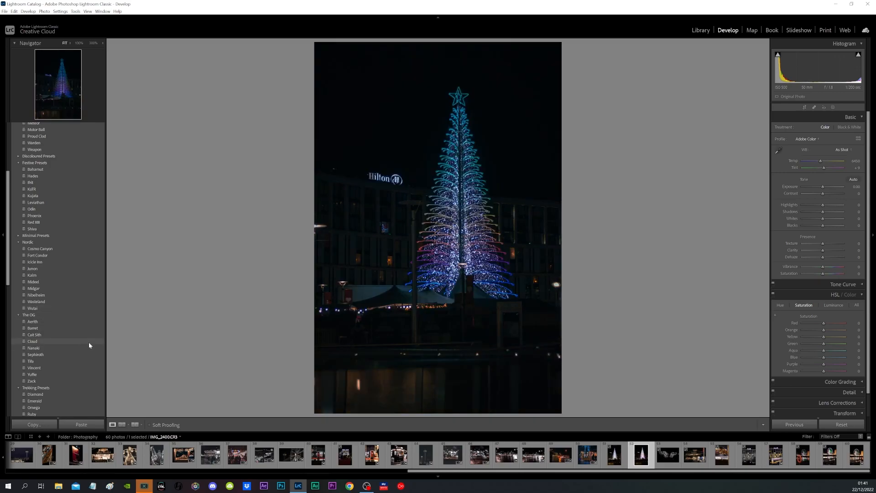
click(89, 342)
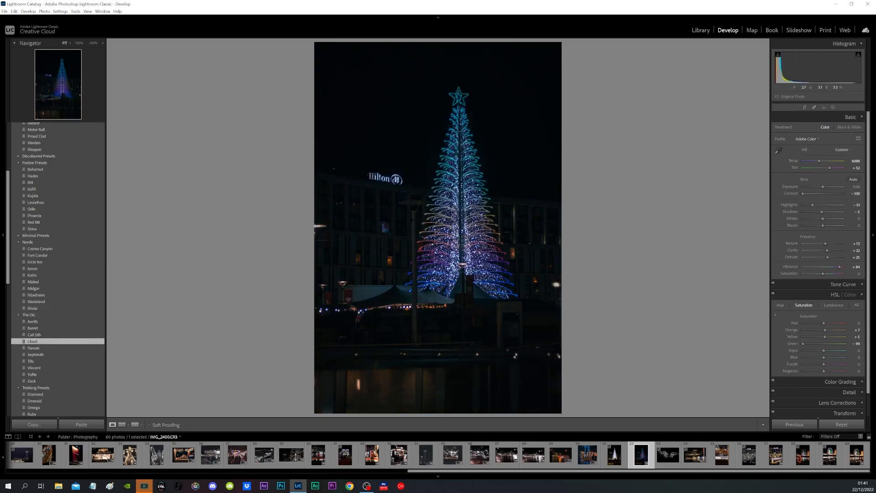
Auto-straighten IMG_2400.CR3 and crop away the empty sky above the star and the water below with a custom aspect ratio.
click(805, 107)
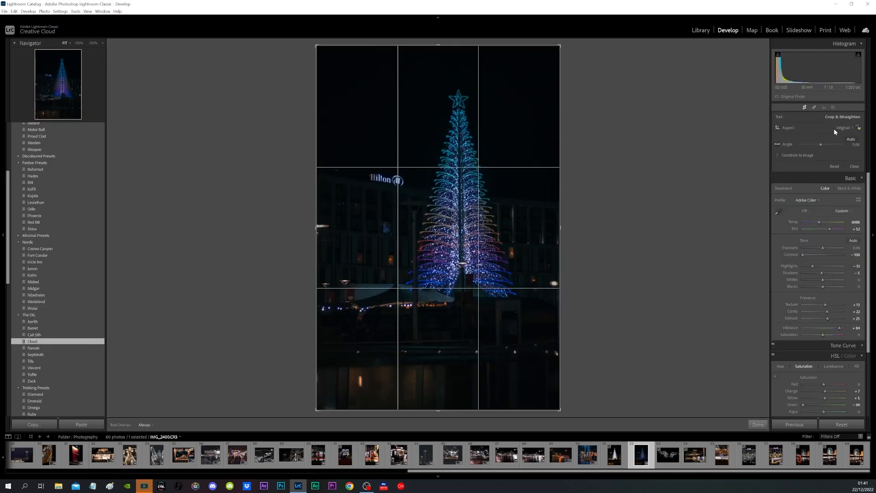
click(841, 127)
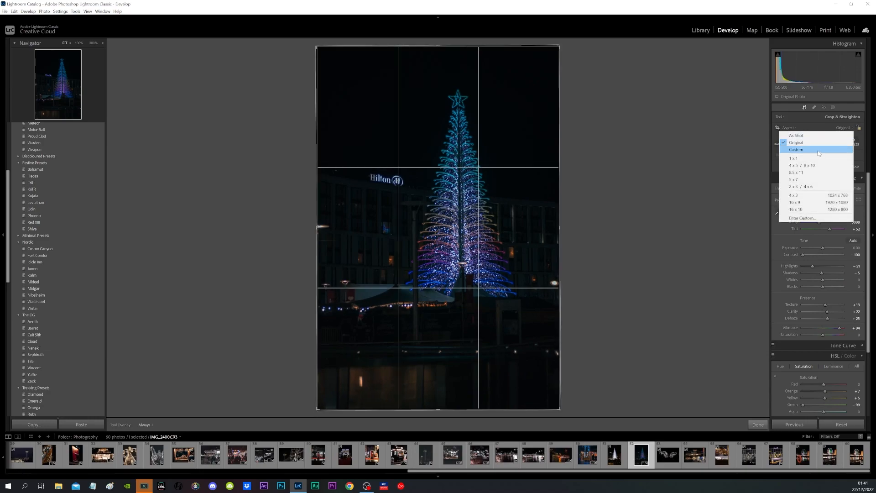
click(437, 409)
double_click(437, 409)
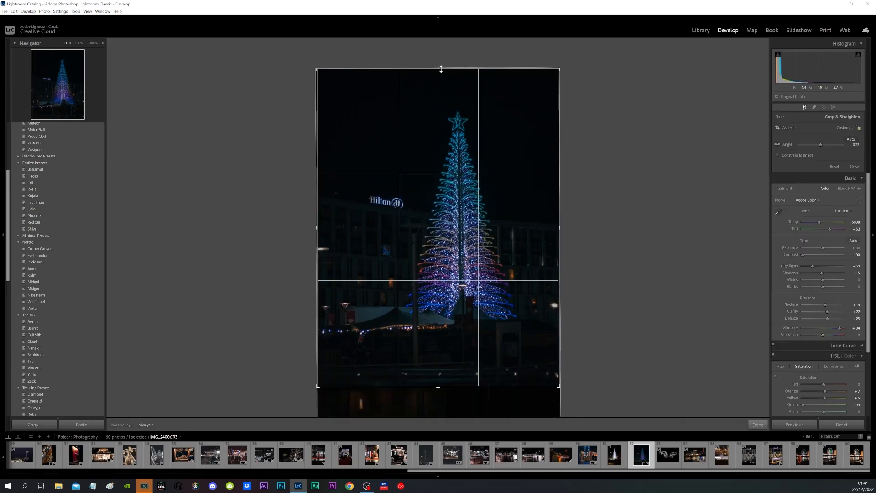
drag(441, 69, 437, 84)
click(756, 424)
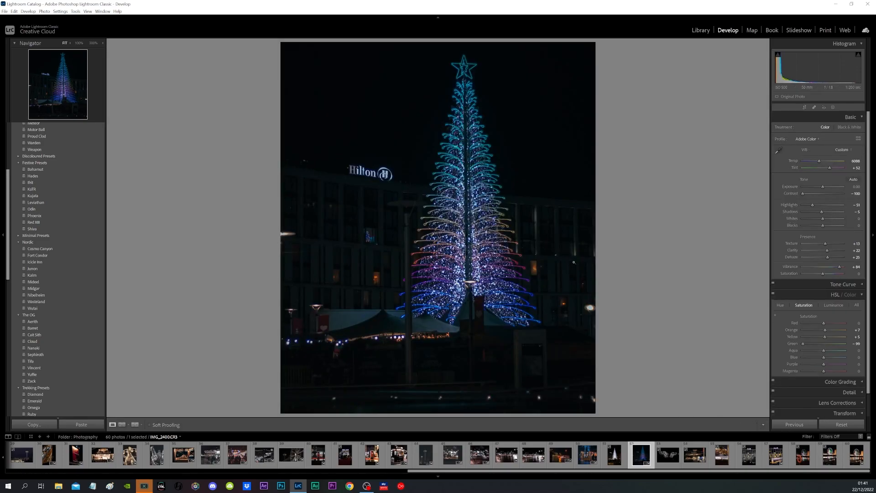
Straighten the other Hilton Christmas-tree photo and trim its empty sky and water with a custom-ratio crop.
click(618, 456)
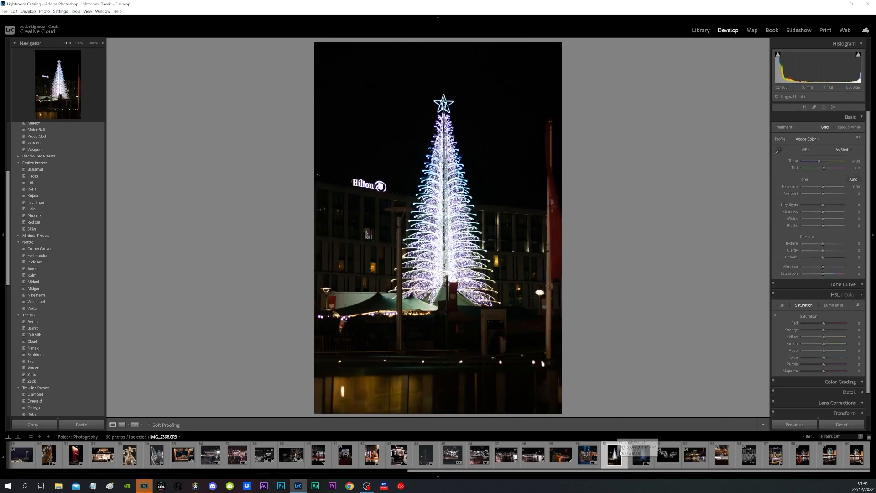
click(805, 107)
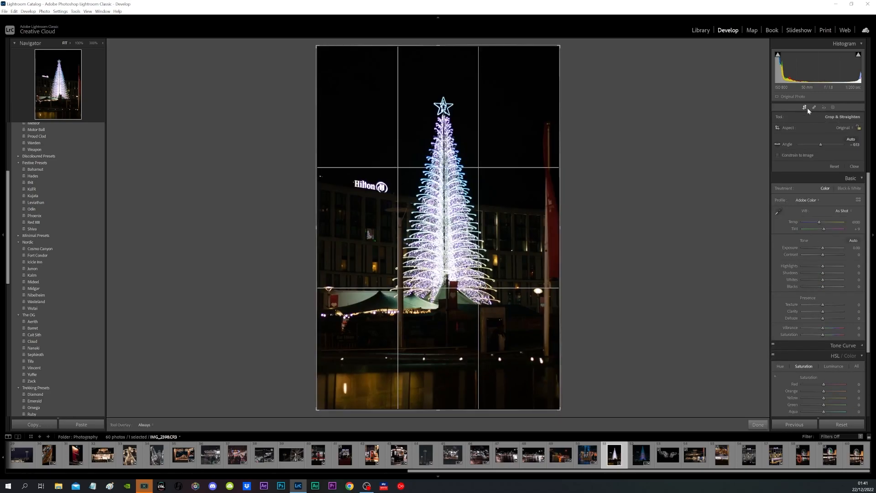
drag(438, 409, 443, 385)
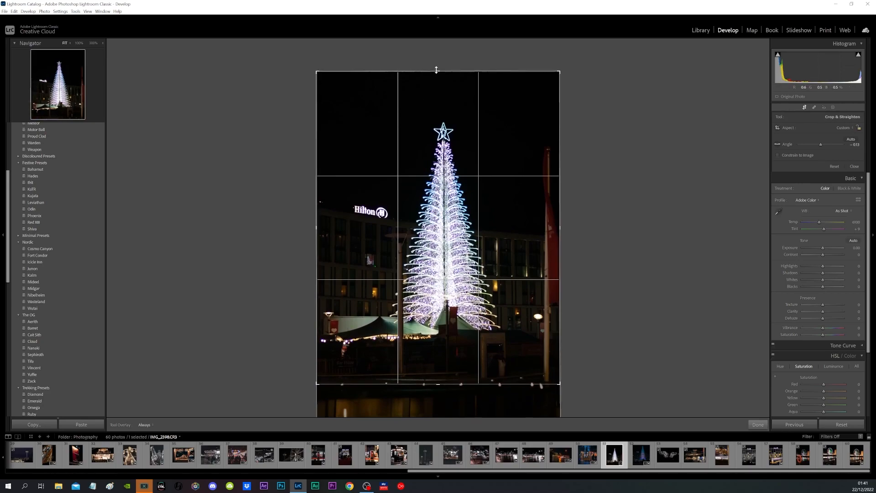
drag(436, 70, 437, 90)
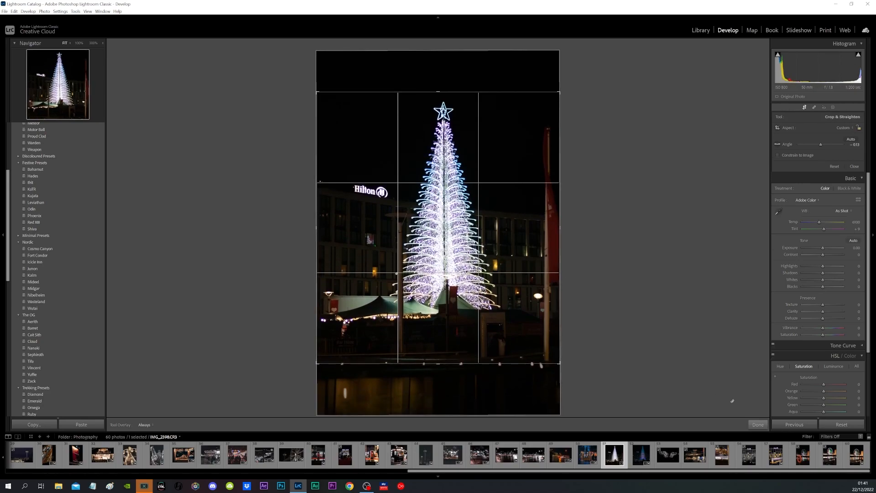
click(757, 424)
Compare the two cropped tree photos and apply The OG preset Cloud to the unedited one.
click(642, 454)
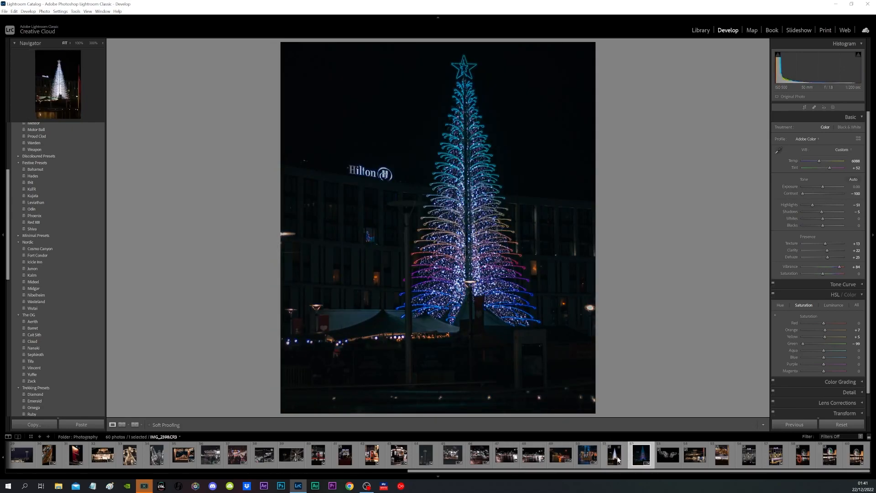
click(618, 459)
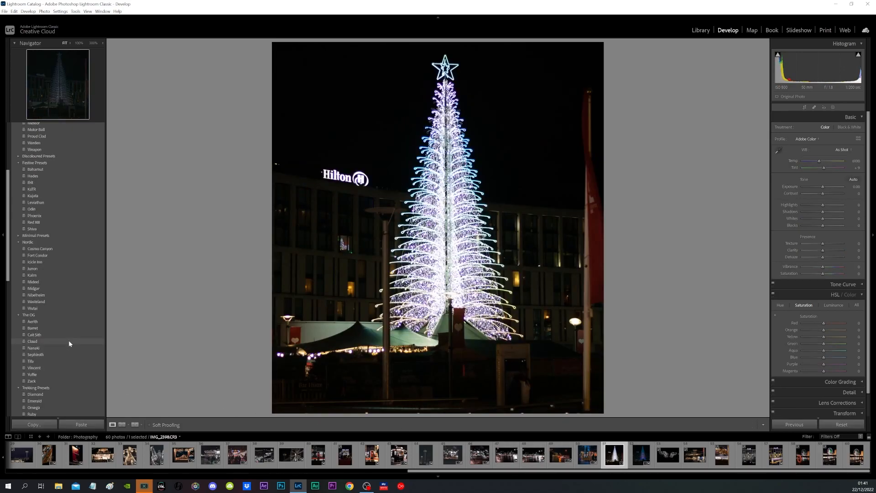
click(31, 341)
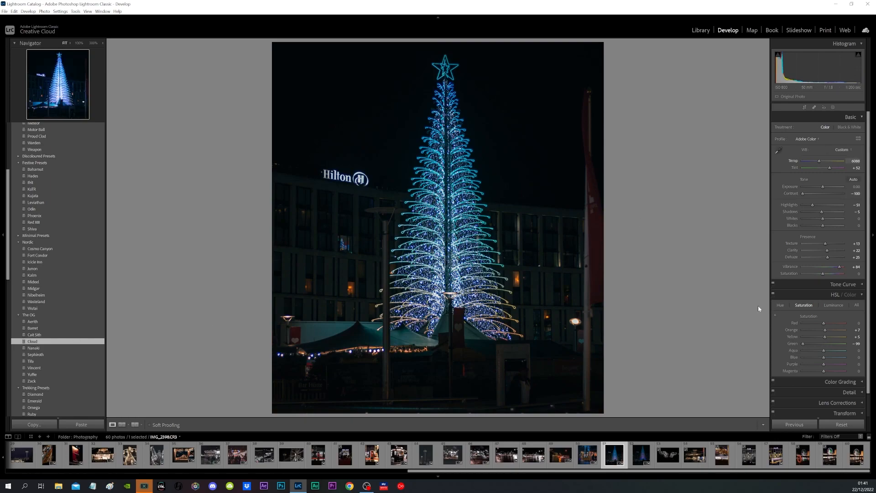
Try The OG preset Cait Sith on the illuminated-wings photo, IMG_2401.CR3, and apply the Nanaki preset instead.
click(669, 457)
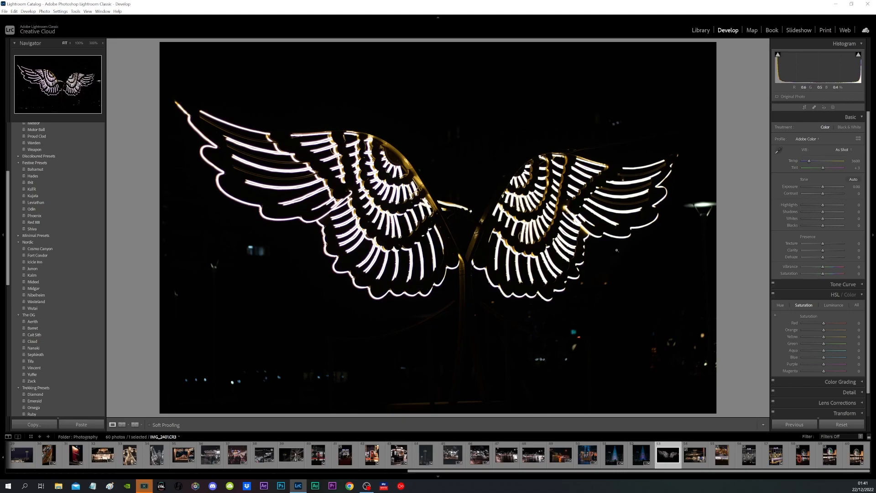
scroll(80, 159, down, 8)
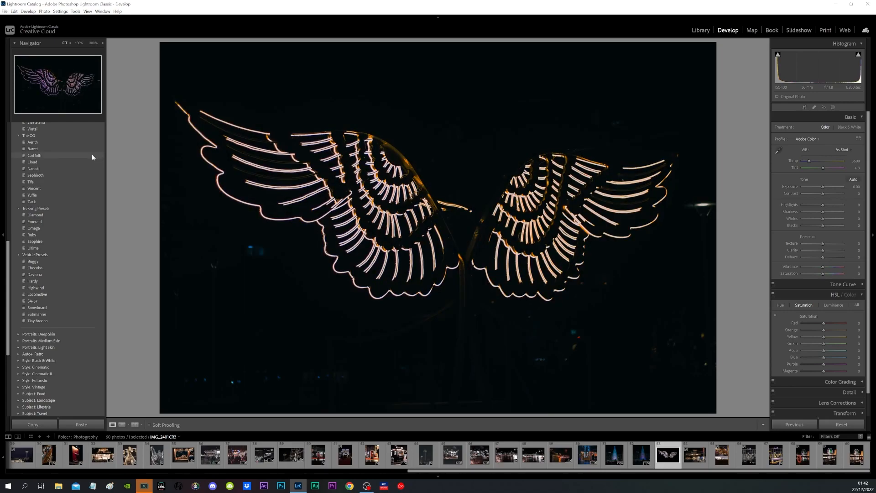
click(91, 155)
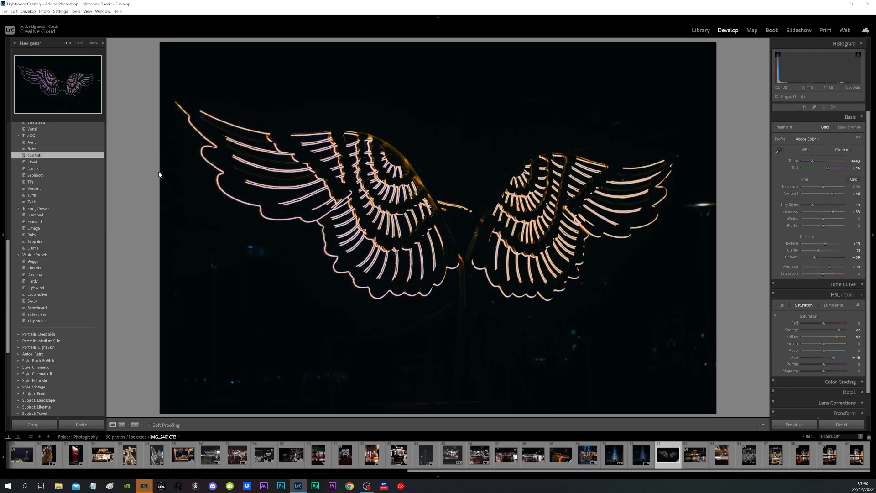
click(91, 168)
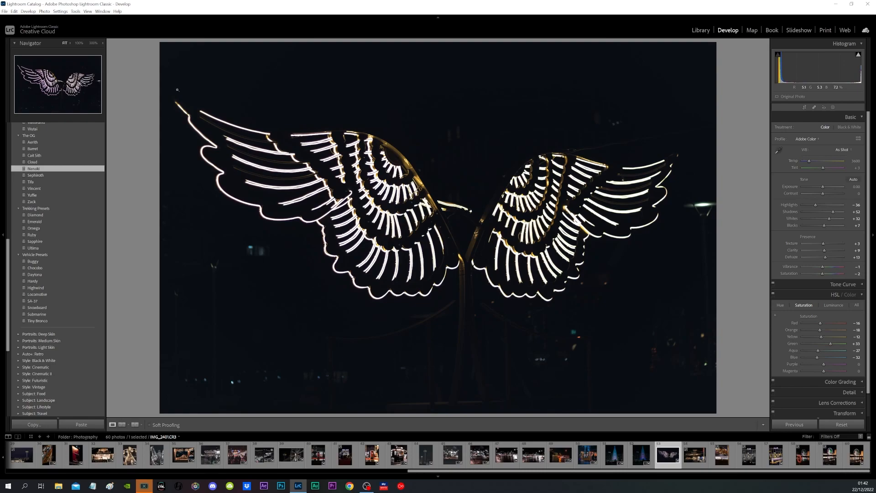
Try to auto-straighten the illuminated-wings photo at its original aspect ratio.
click(805, 108)
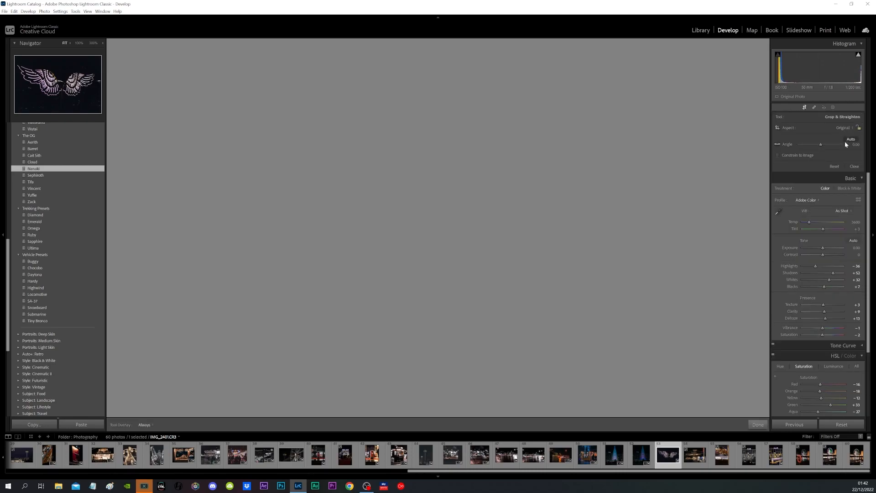
click(851, 139)
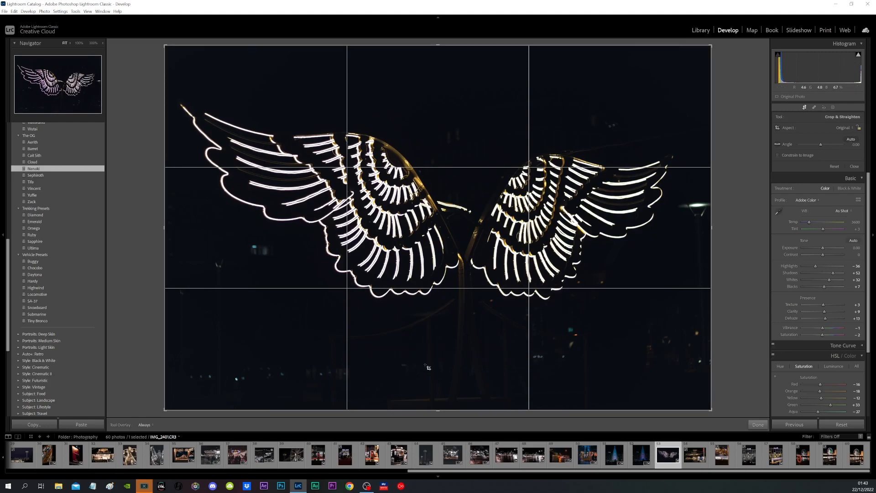
click(758, 425)
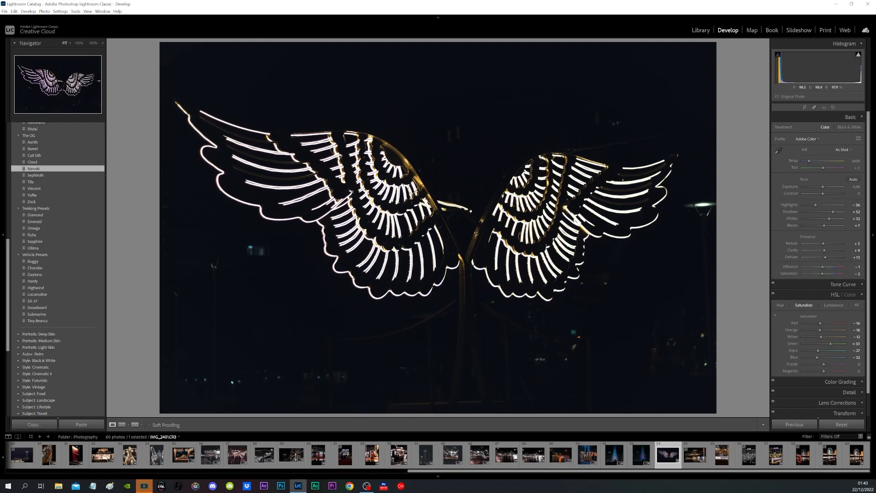
Open the Club House photo, IMG_2403.CR3, and inspect its detail and framing.
key(Right)
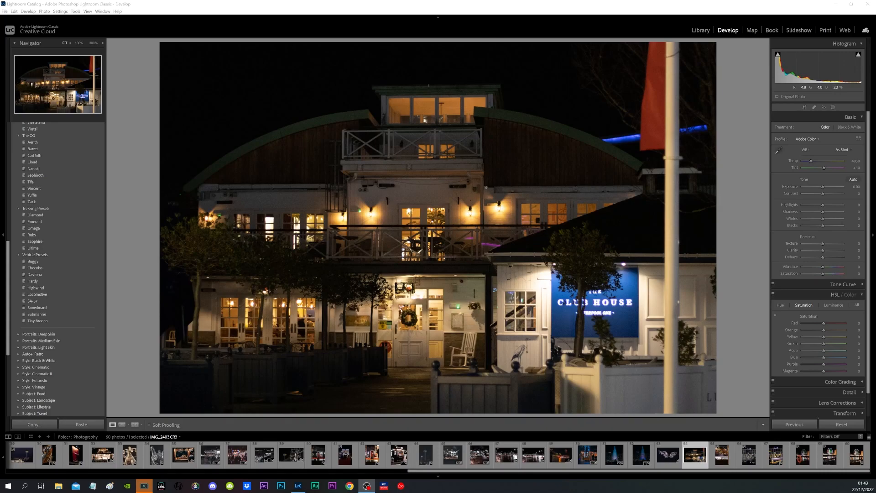
click(422, 157)
click(406, 180)
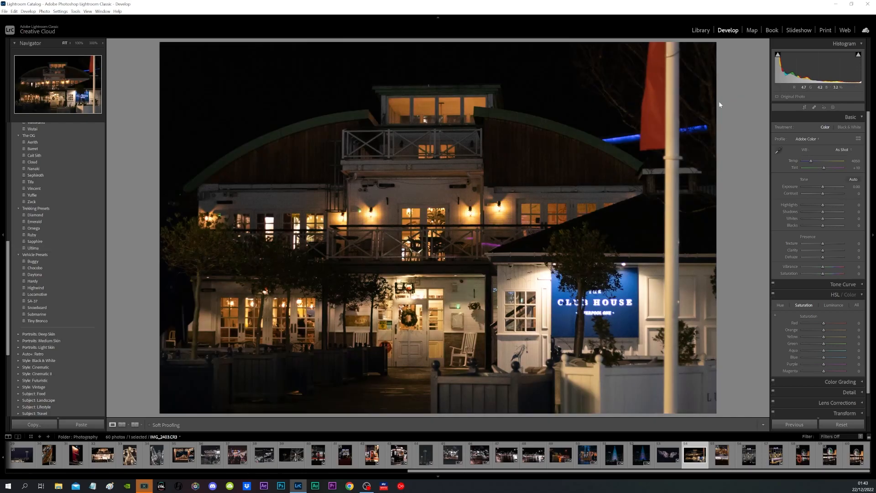
click(805, 107)
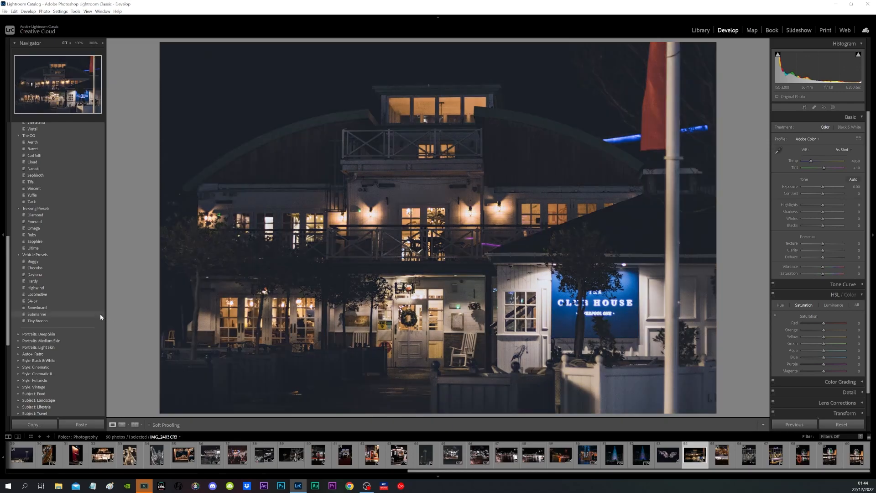
Try the Vehicle presets Submarine and Snowboard on the Club House photo and apply The OG preset Cloud.
click(100, 314)
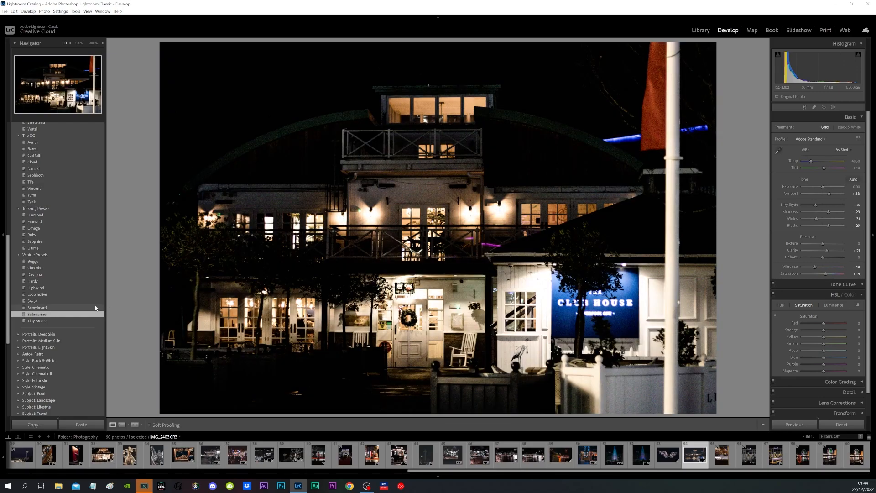
click(96, 308)
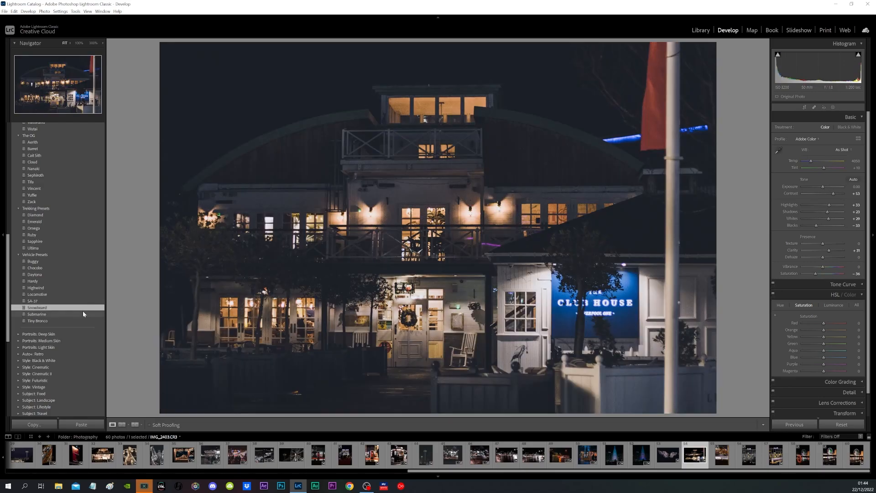
click(83, 313)
scroll(101, 224, up, 3)
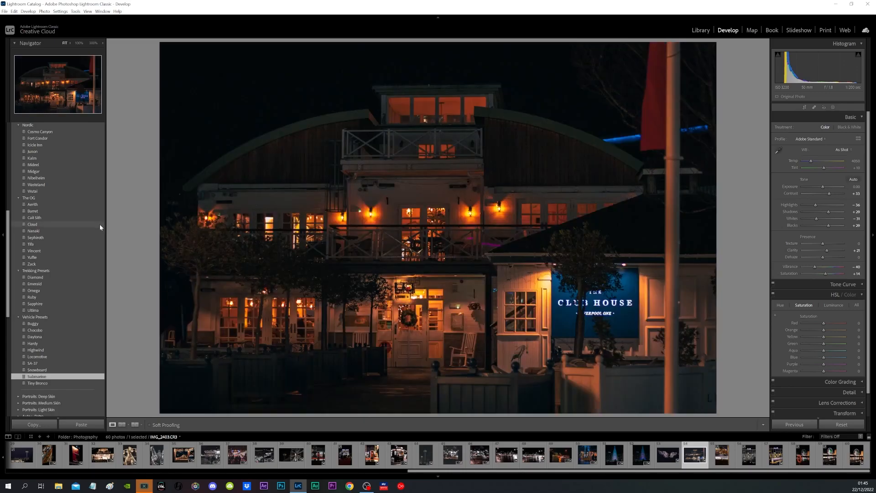
click(100, 224)
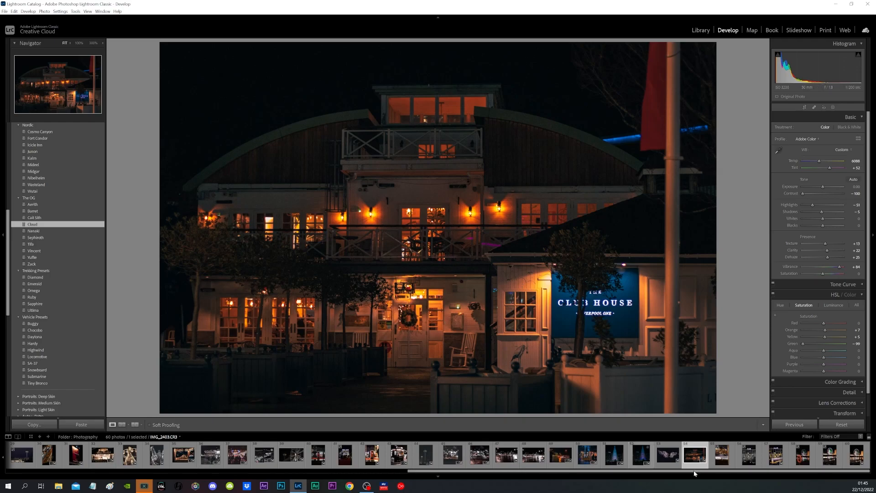
Auto-straighten the Terrace photo, IMG_2405.CR3, and crop it to the 4 x 5 / 8 x 10 aspect ratio.
click(723, 455)
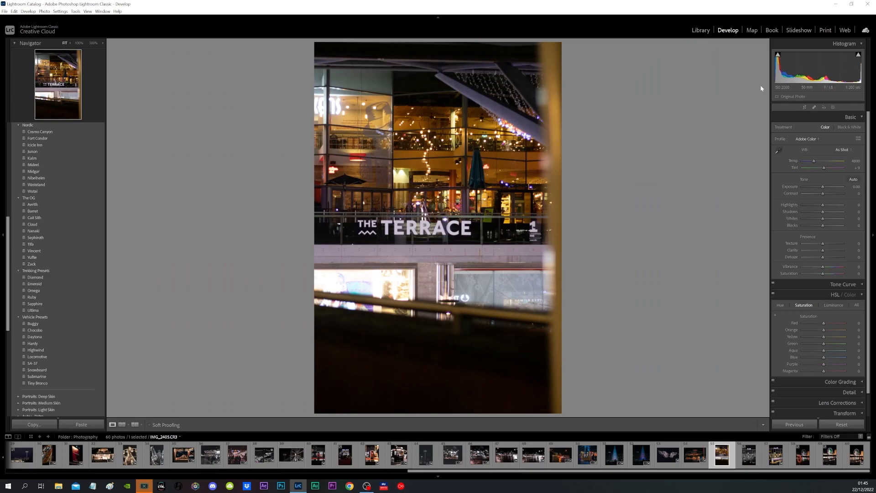
click(806, 107)
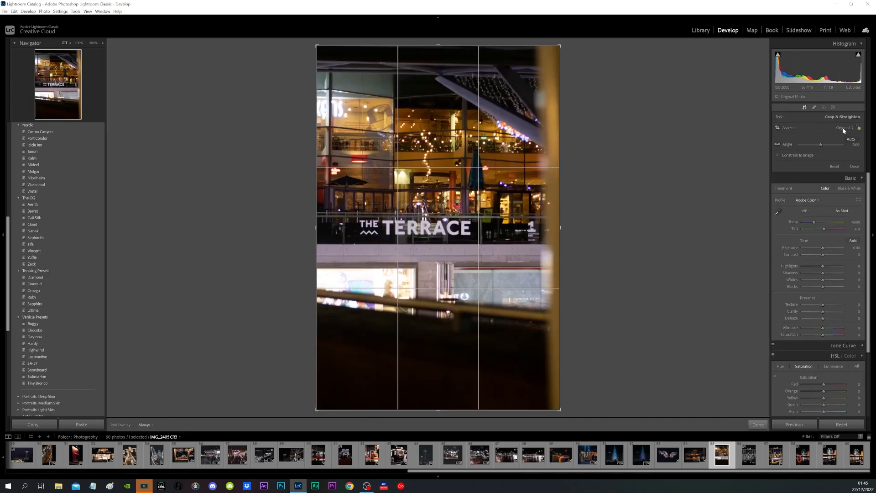
click(848, 138)
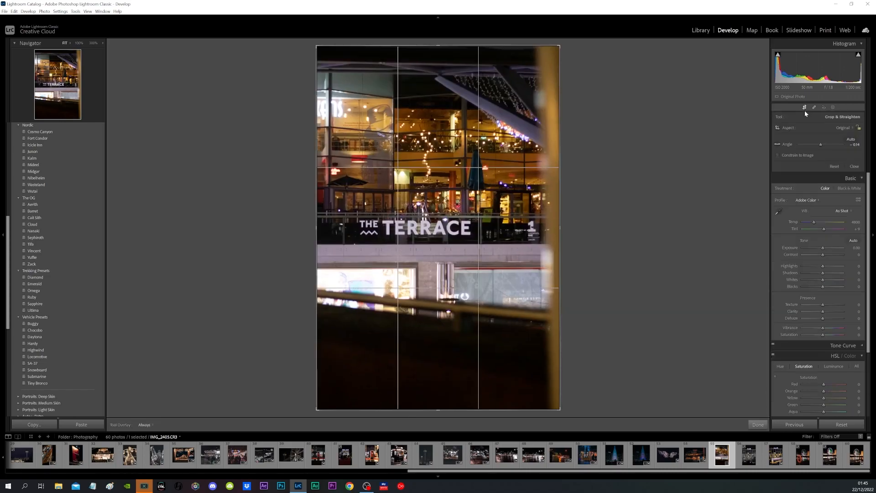
click(840, 128)
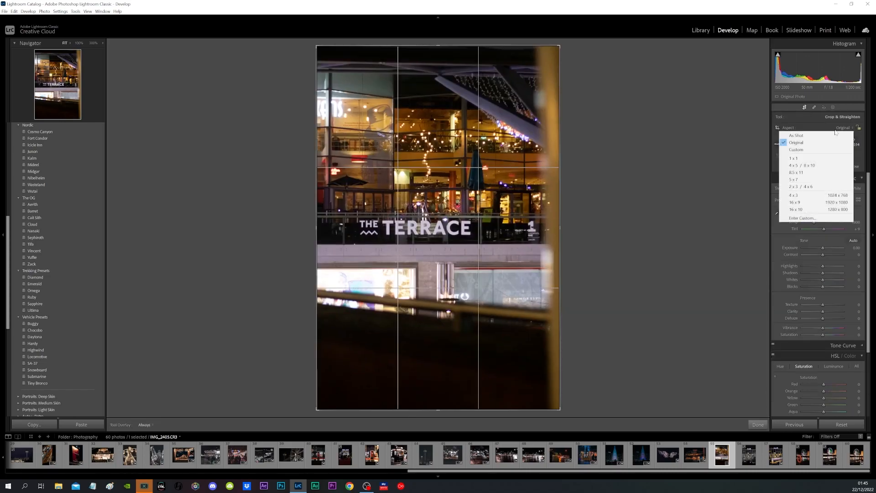
click(798, 165)
drag(474, 201, 474, 215)
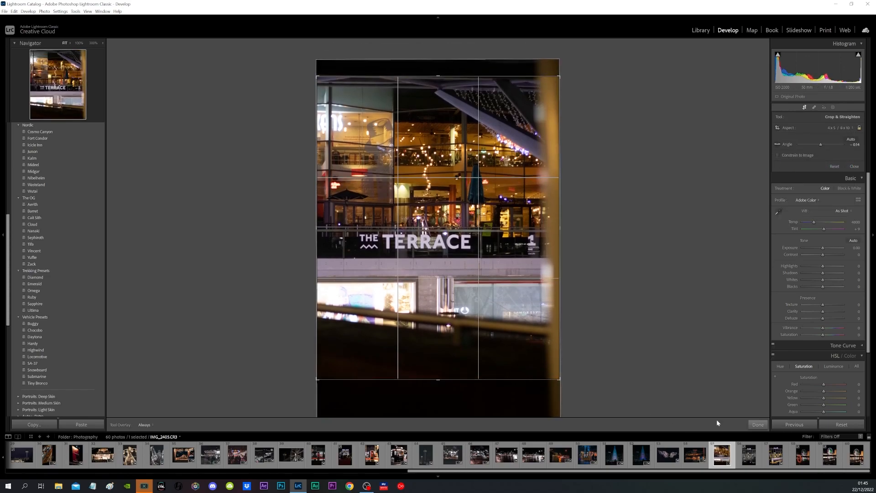
click(757, 424)
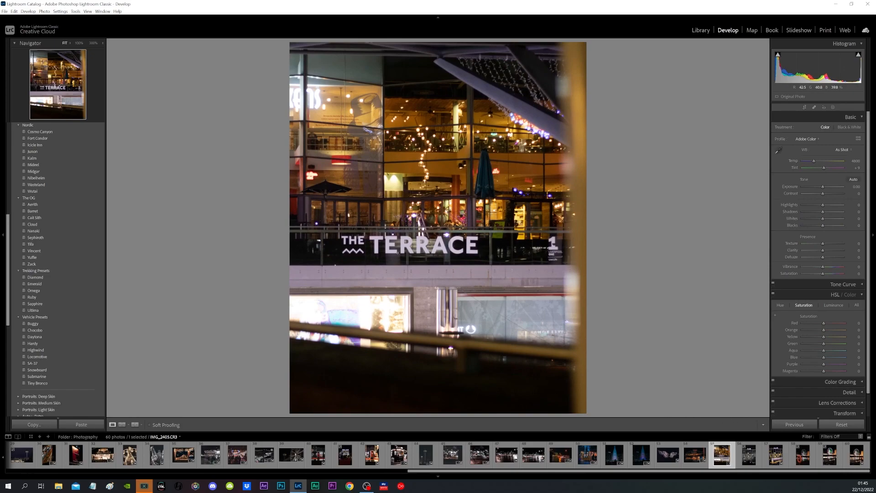
Apply The OG preset Cloud to the Terrace photo, IMG_2405.CR3.
click(61, 225)
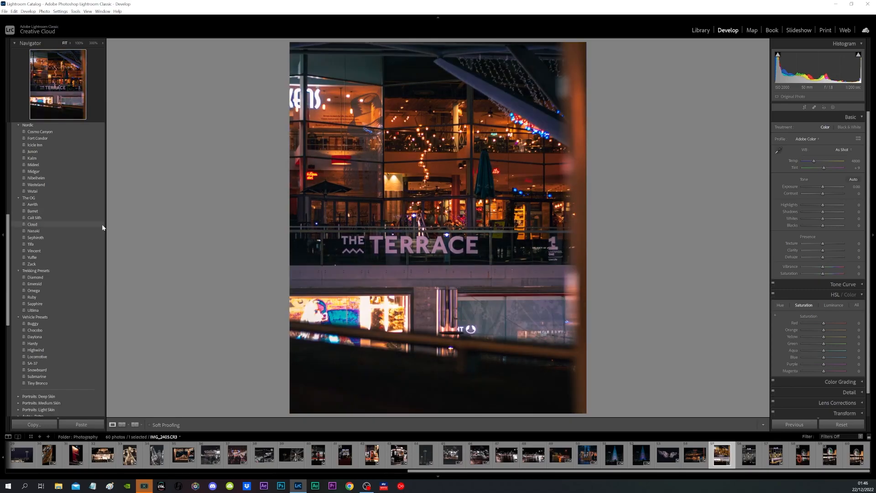
click(102, 225)
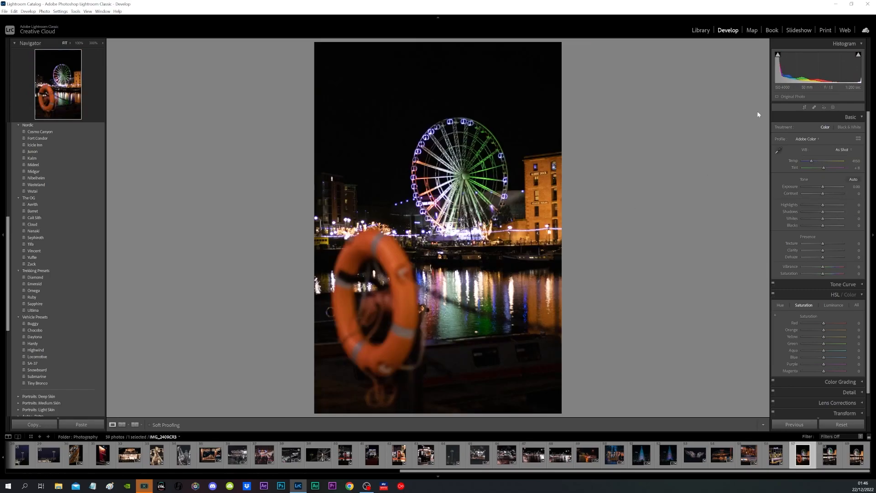
Auto-straighten the lifebuoy and Ferris-wheel photo, IMG_2409.CR3, and crop away its upper and lower edges at a custom aspect ratio.
click(805, 107)
click(850, 140)
click(841, 129)
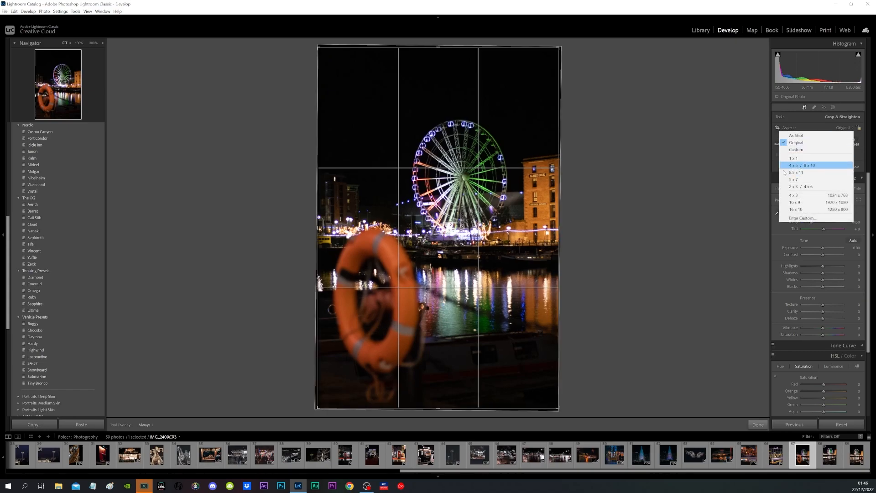
click(438, 410)
drag(438, 408, 440, 396)
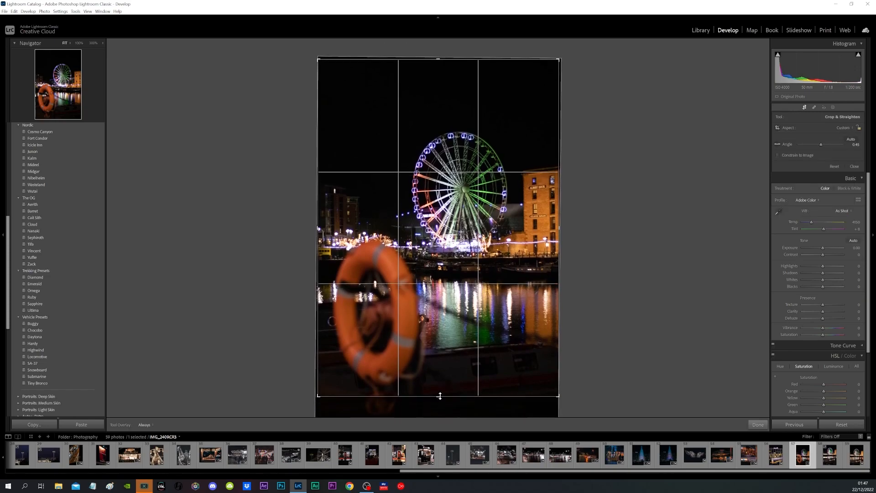
drag(438, 59, 442, 85)
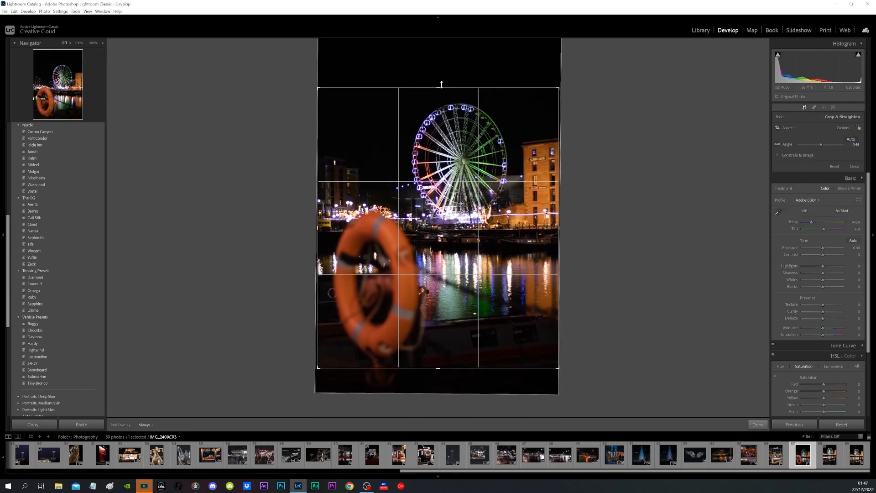
click(758, 425)
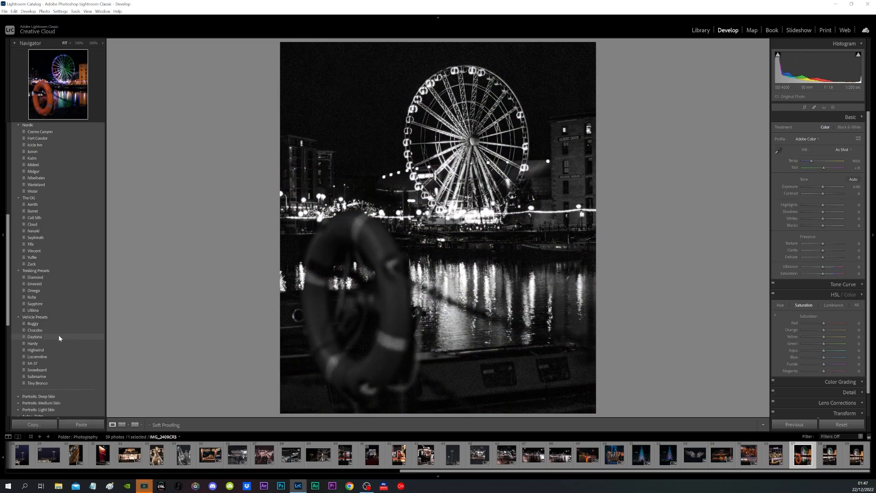
Try the presets Omega and Cait Sith on the lifebuoy photo and apply the Trekking preset Diamond.
click(55, 290)
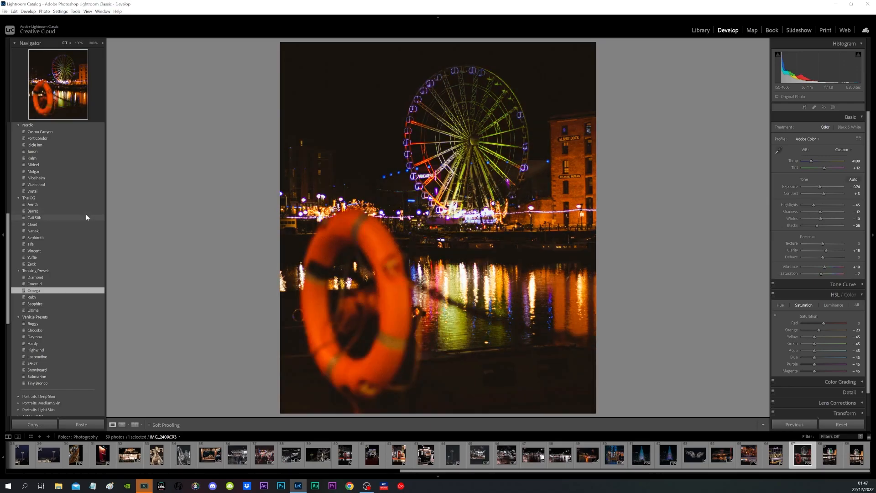
click(82, 218)
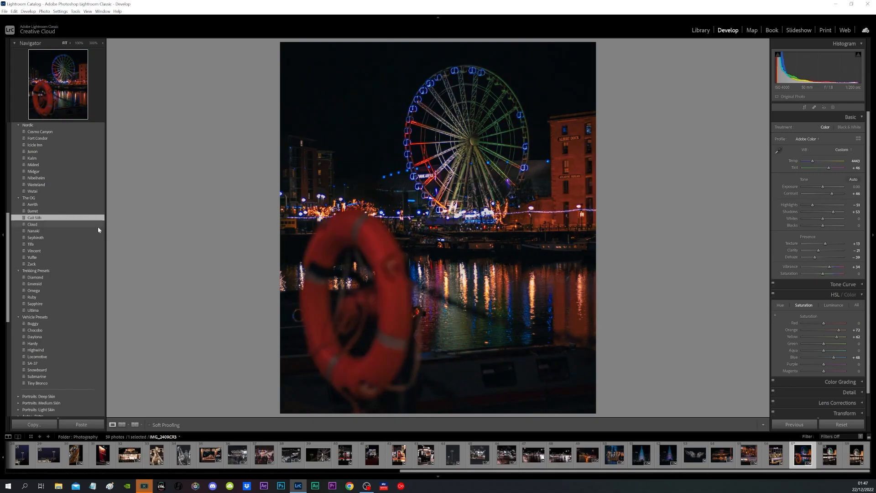
click(93, 278)
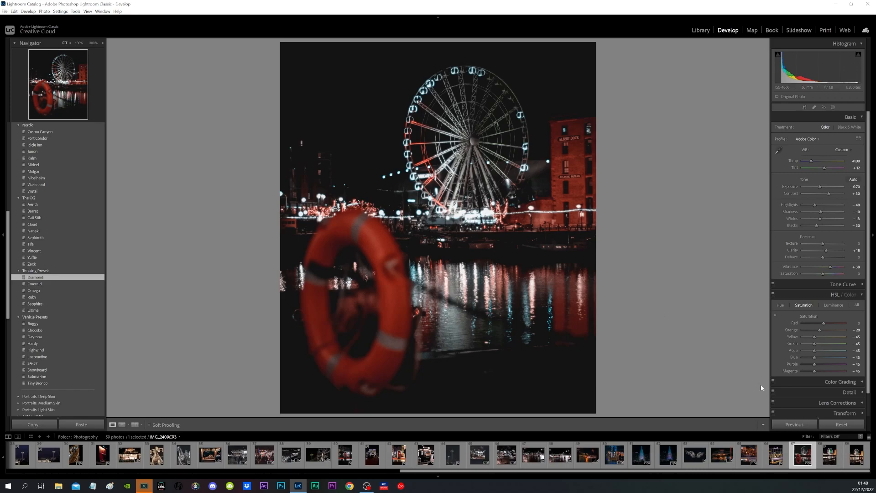
Open the long-exposure Ferris-wheel photo, IMG_2412.CR3, and auto-straighten it at its original aspect ratio.
click(830, 454)
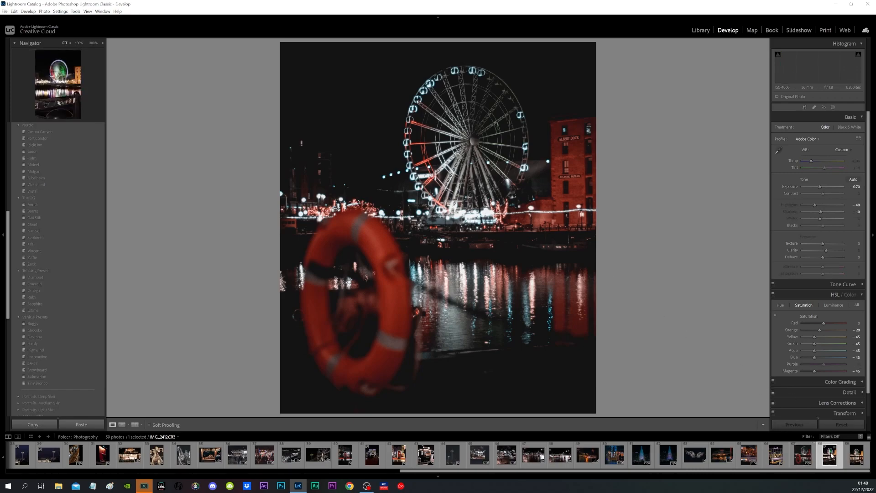
click(805, 107)
click(851, 140)
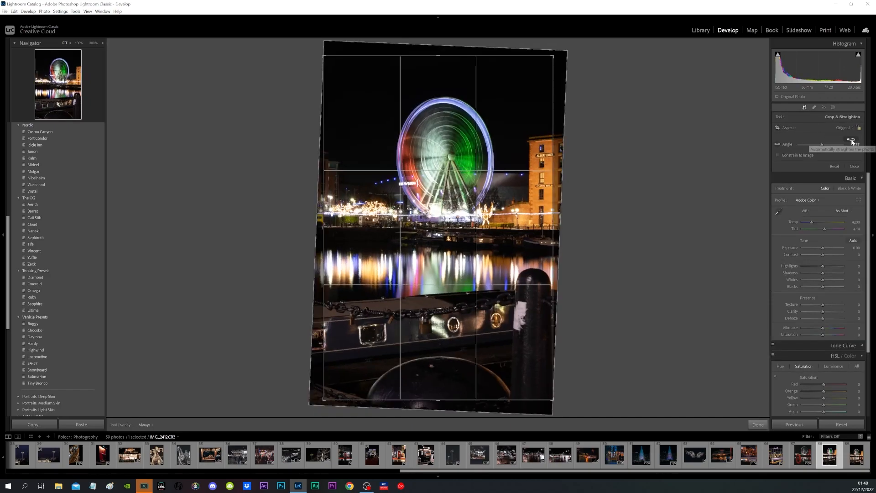
click(758, 425)
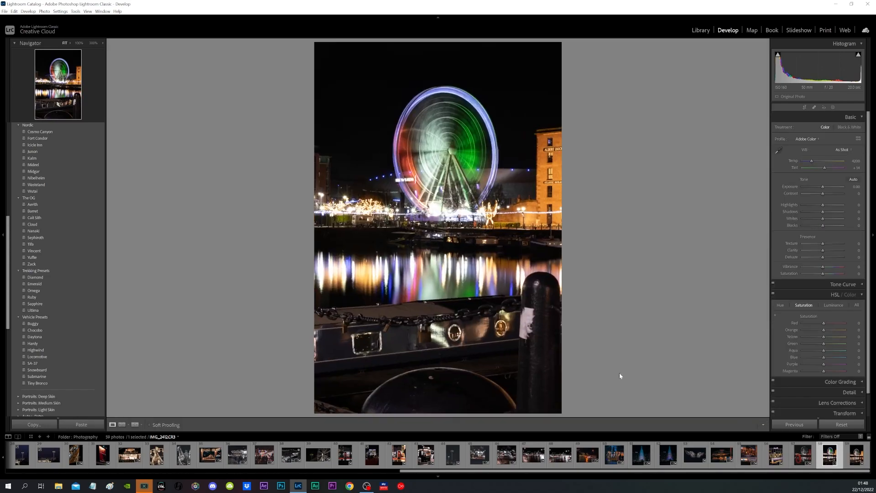
Crop away the dark areas above and below the scene in IMG_2412.CR3 and apply the Nordic preset Wutai.
click(805, 108)
drag(438, 401, 443, 375)
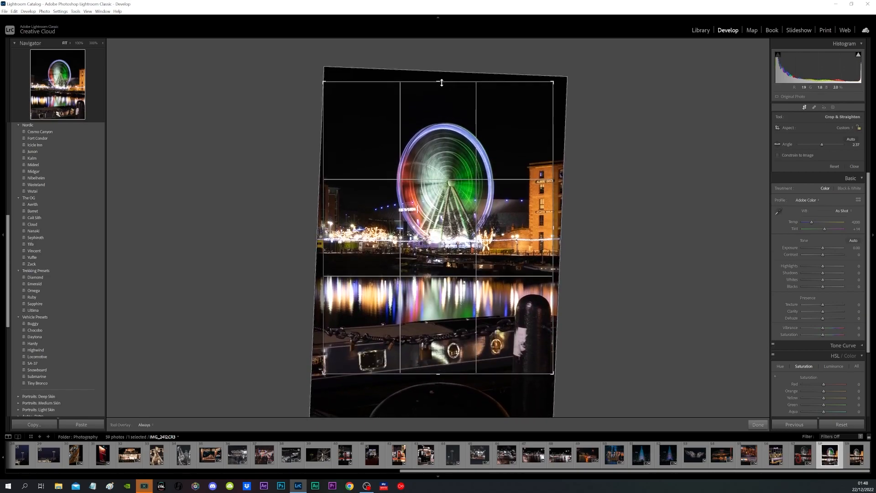
drag(440, 82, 441, 88)
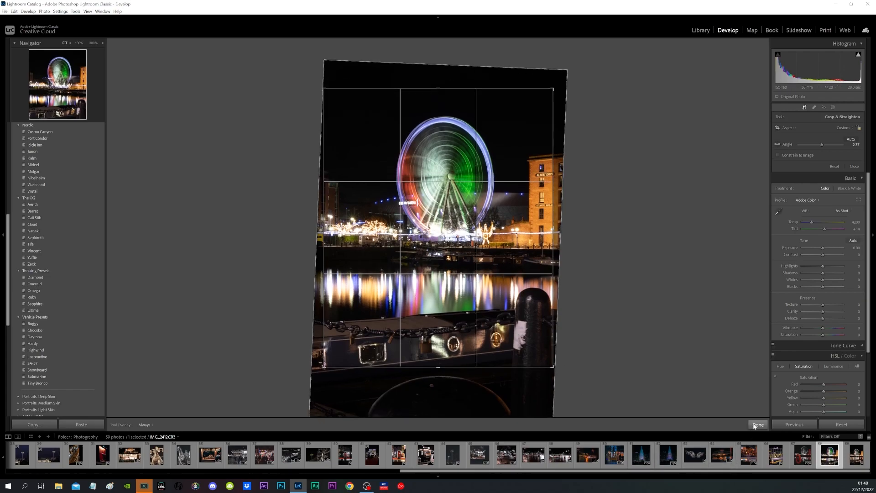
click(758, 424)
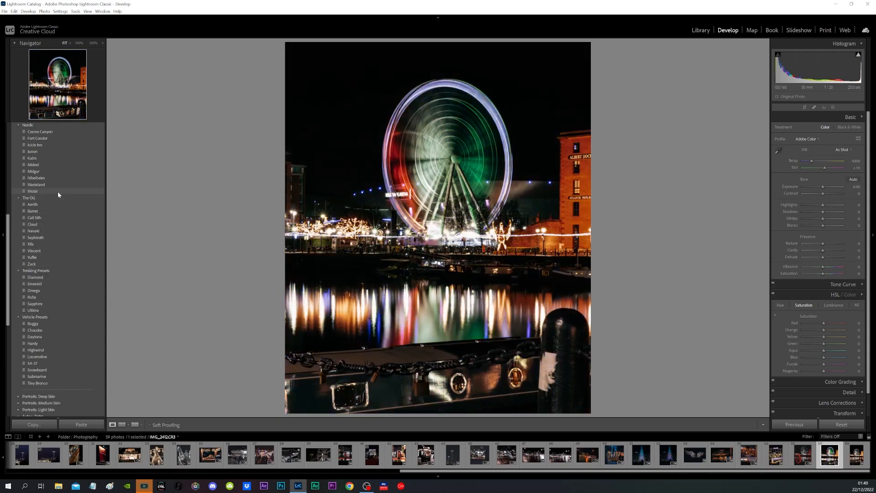
click(99, 191)
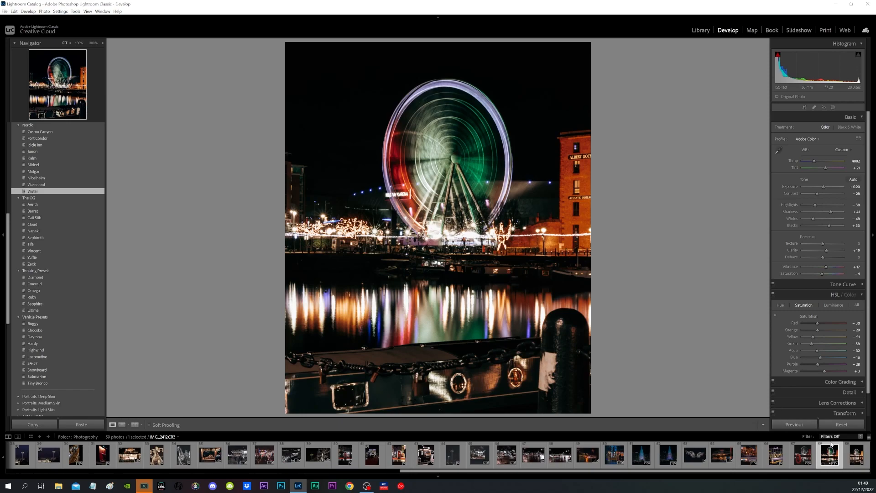
Open the Ferris-wheel photo IMG_2413.CR3, auto-straighten it, and crop its upper and lower edges at a custom aspect ratio.
click(857, 454)
click(856, 454)
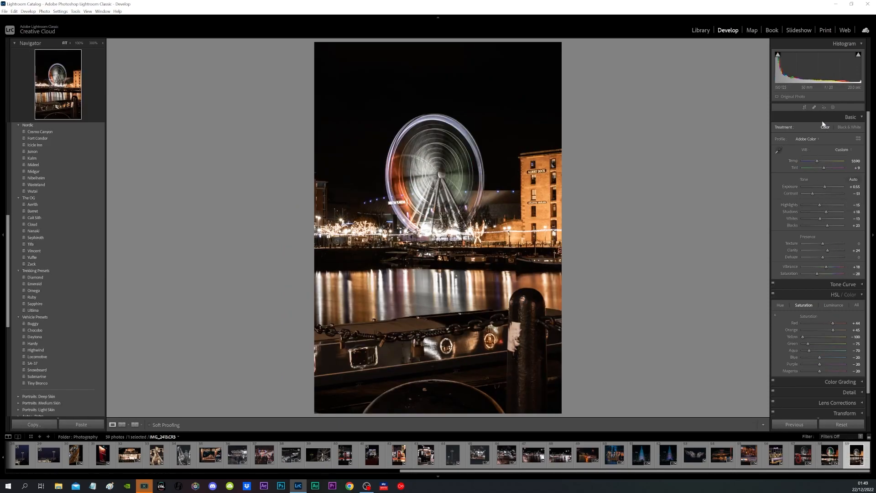
click(804, 107)
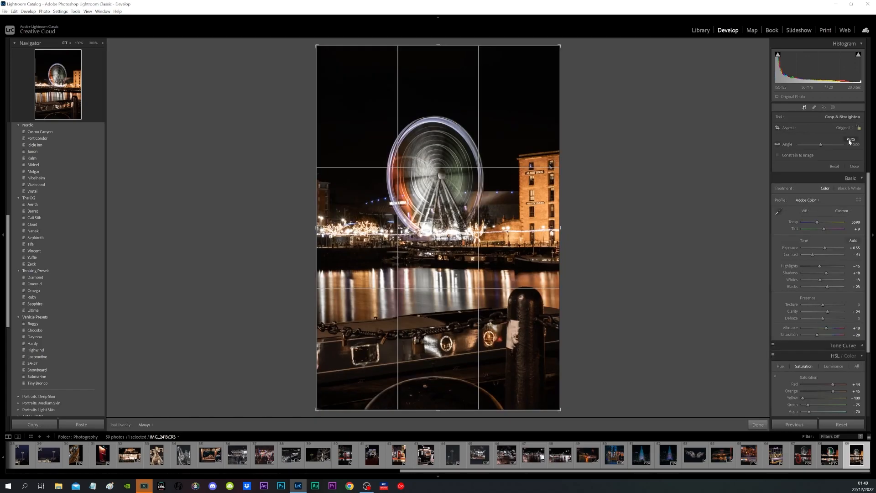
click(850, 140)
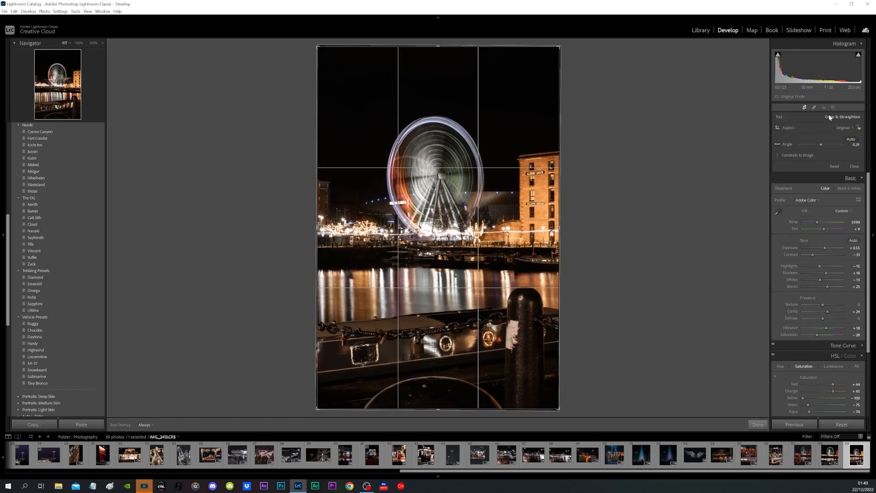
click(849, 128)
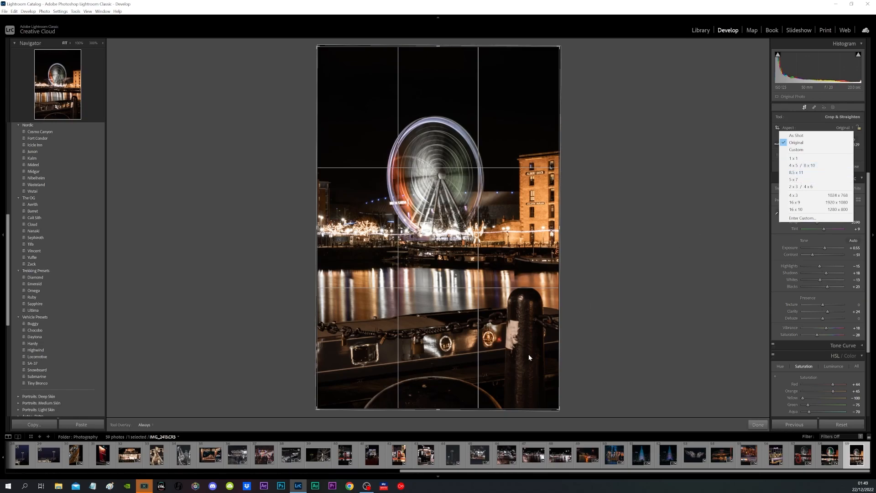
click(446, 404)
drag(439, 409, 439, 385)
drag(436, 70, 433, 90)
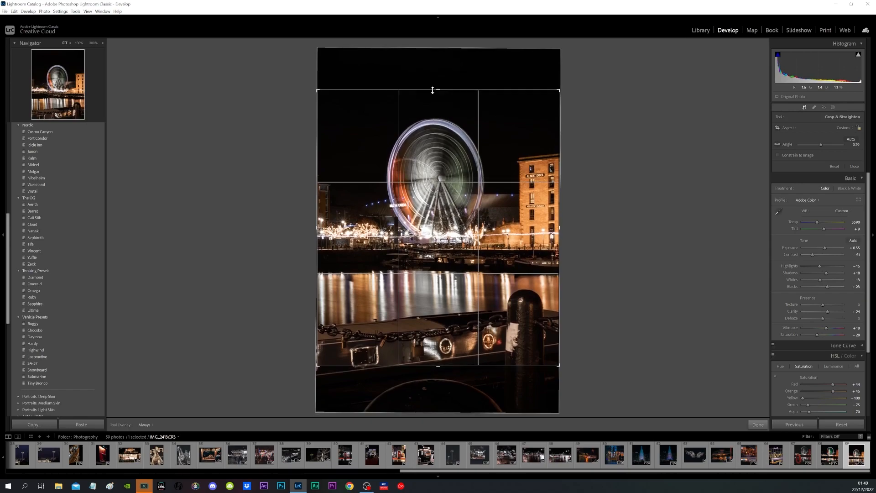
click(757, 424)
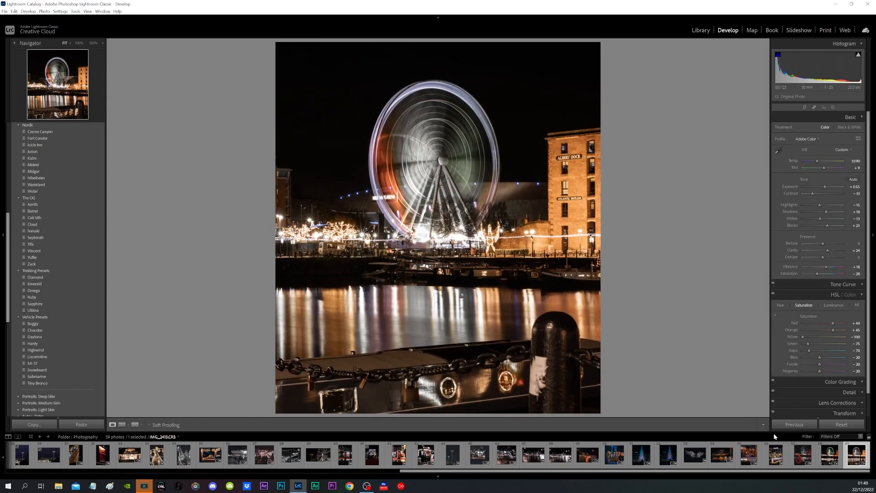
Compare IMG_2413.CR3 with the two preceding Ferris-wheel edits, try the Vehicle preset Highwind on it, and apply the Nordic preset Mideel.
click(830, 456)
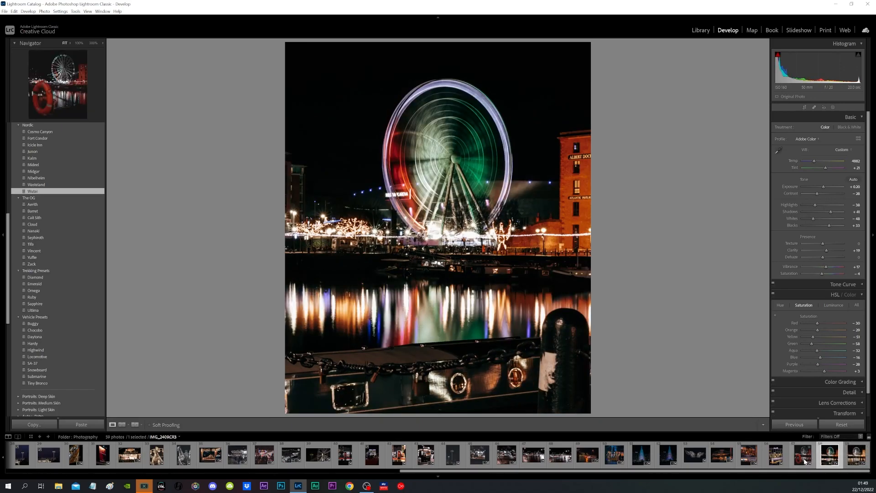
click(807, 458)
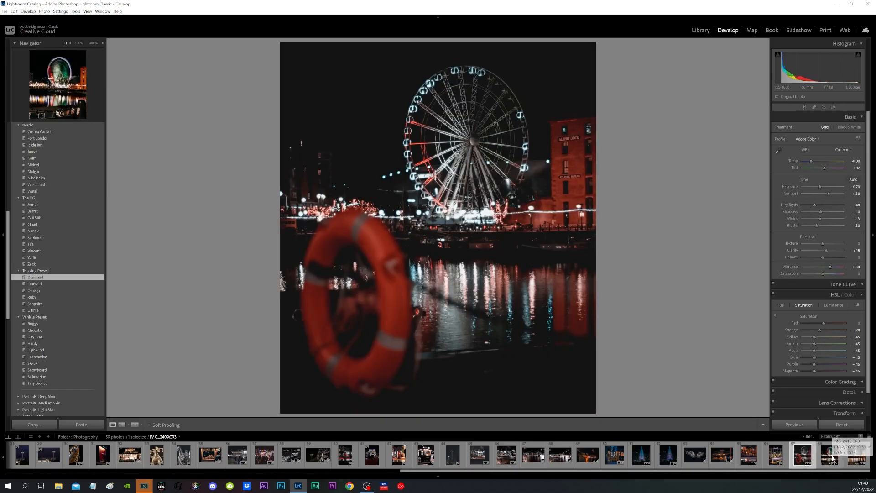
click(833, 457)
click(857, 461)
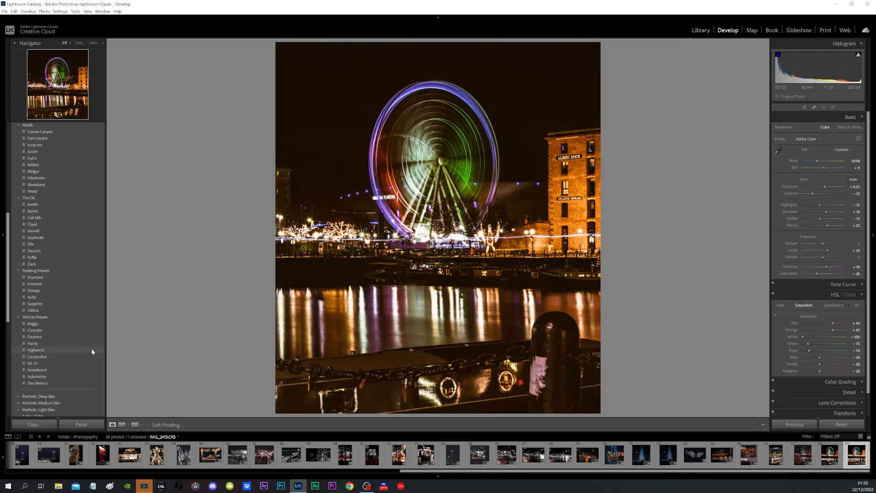
click(96, 349)
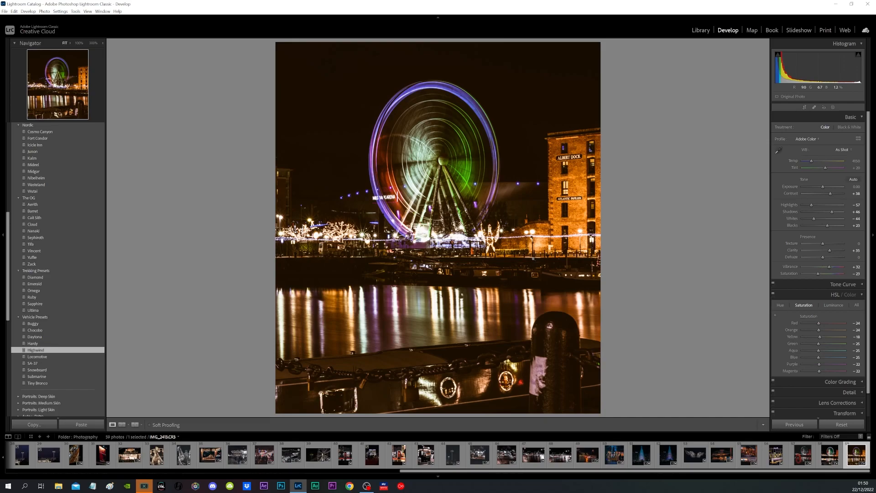
click(33, 165)
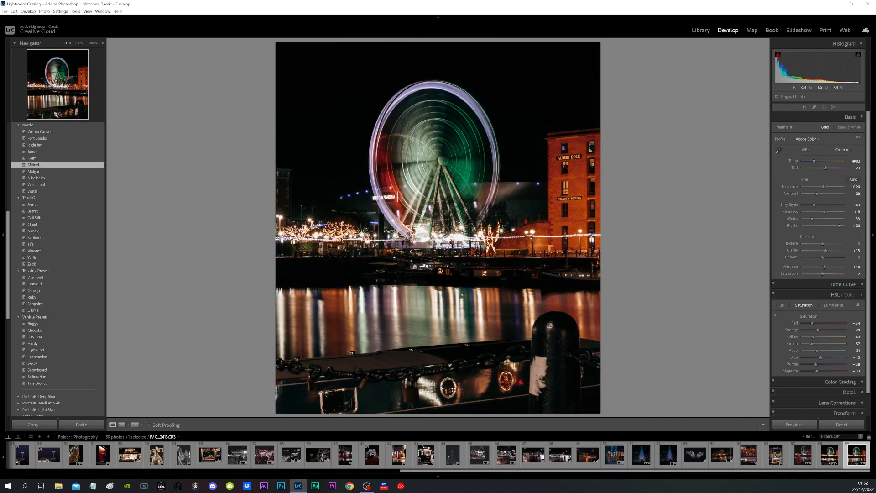